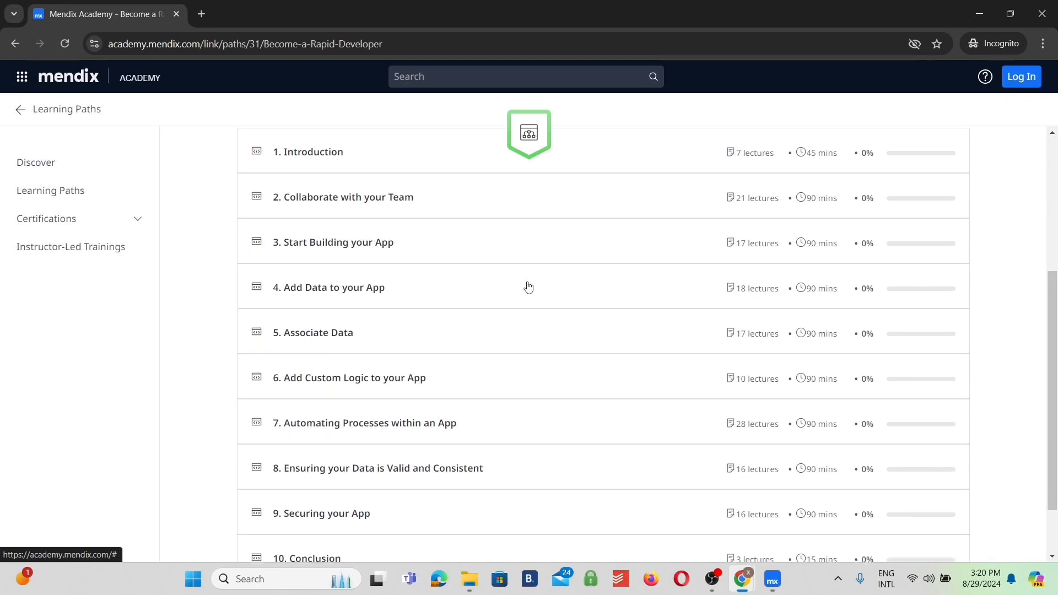
Review the Become a Rapid Developer module list and the walkthrough video's description, and open the linked Mendix account creation video
{"action": "scroll", "coordinate": [528, 286], "scroll_direction": "down", "scroll_amount": 1}
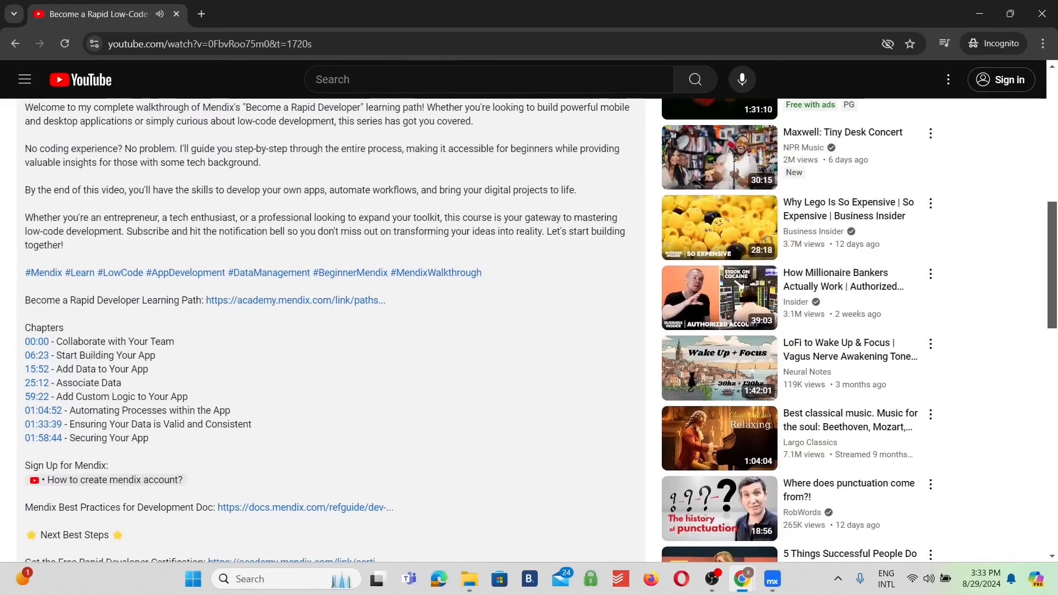
{"action": "scroll", "coordinate": [343, 326], "scroll_direction": "down", "scroll_amount": 2}
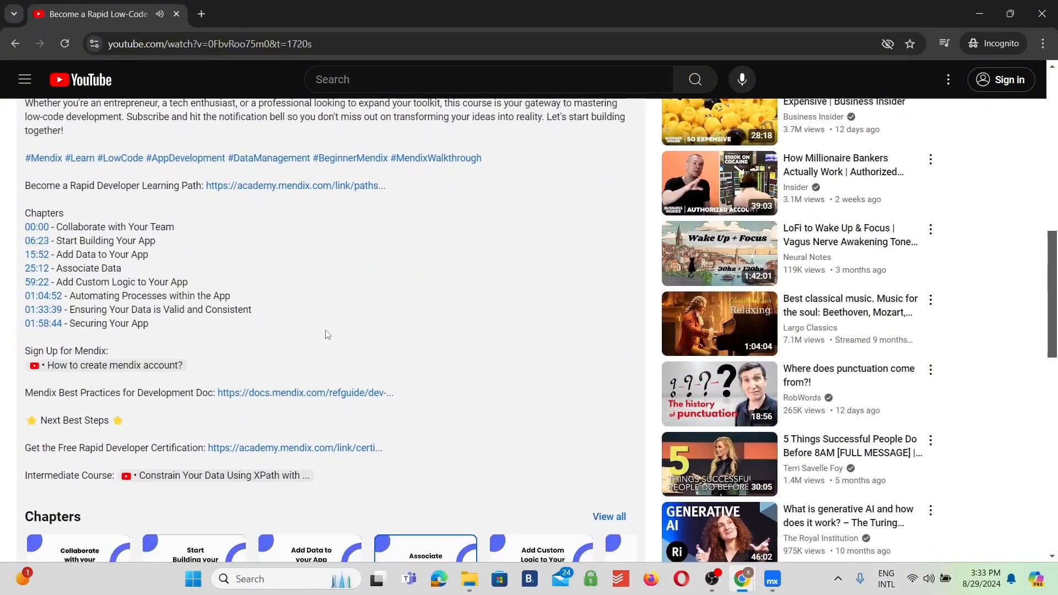
{"action": "left_click", "coordinate": [153, 367]}
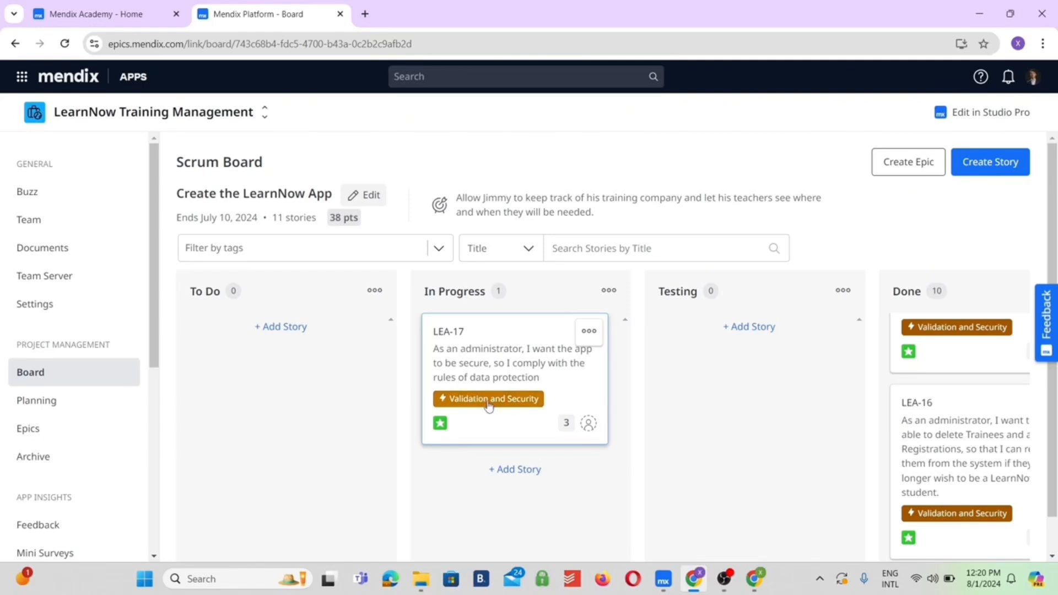
Switch to Mendix Studio Pro and set the app's security level to Prototype / demo
{"action": "left_click", "coordinate": [663, 583]}
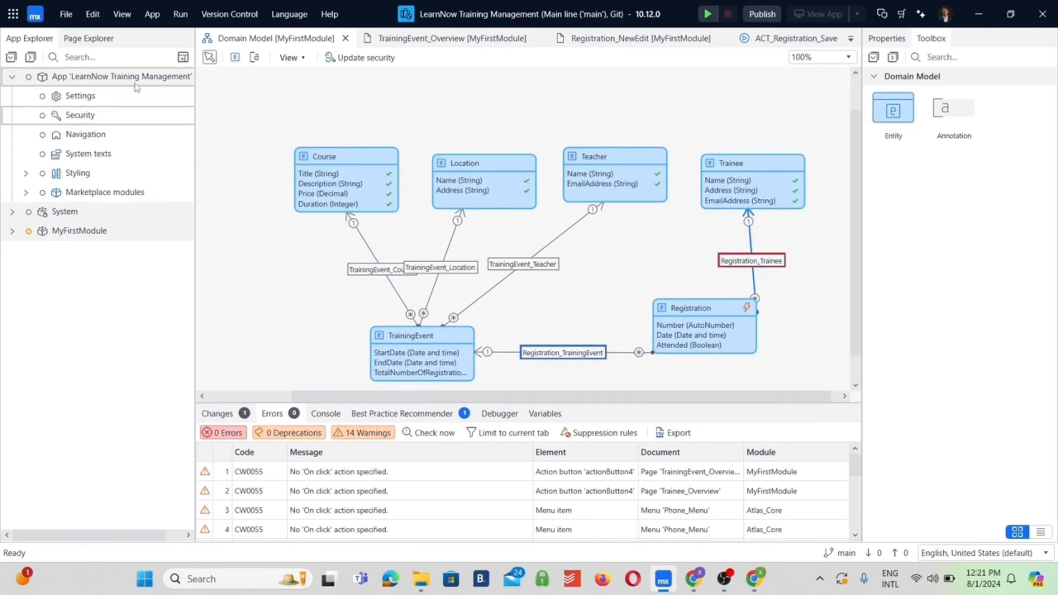
{"action": "double_click", "coordinate": [80, 115]}
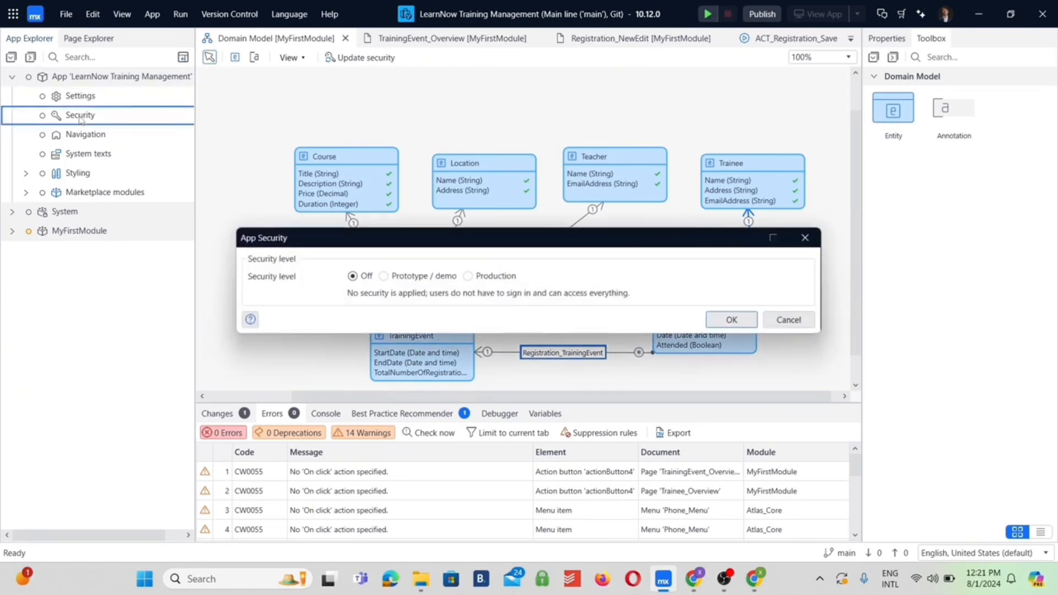
{"action": "left_click", "coordinate": [385, 277]}
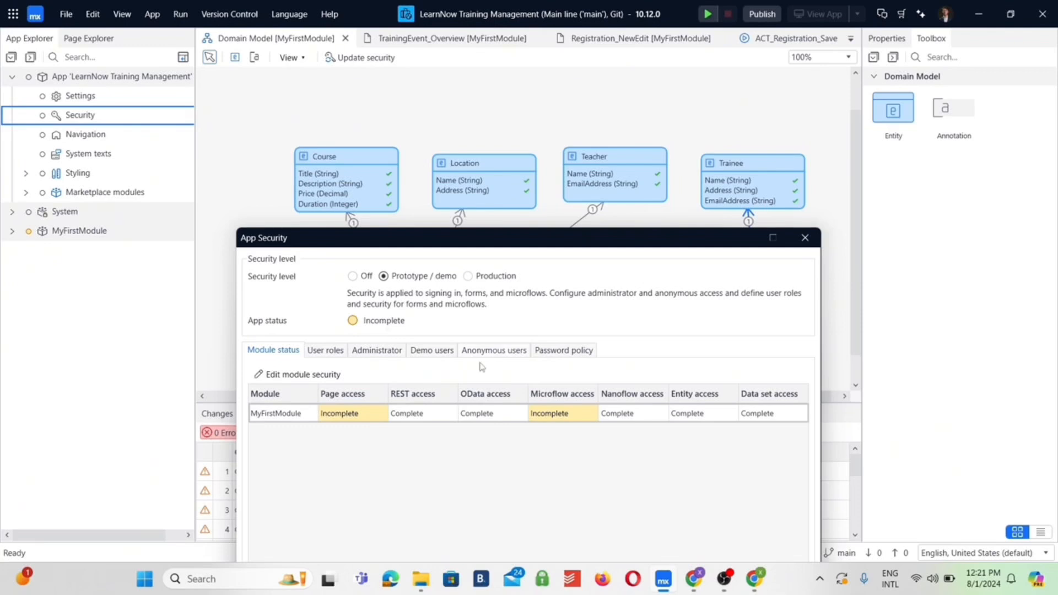
{"action": "left_click_drag", "start_coordinate": [625, 242], "coordinate": [615, 75]}
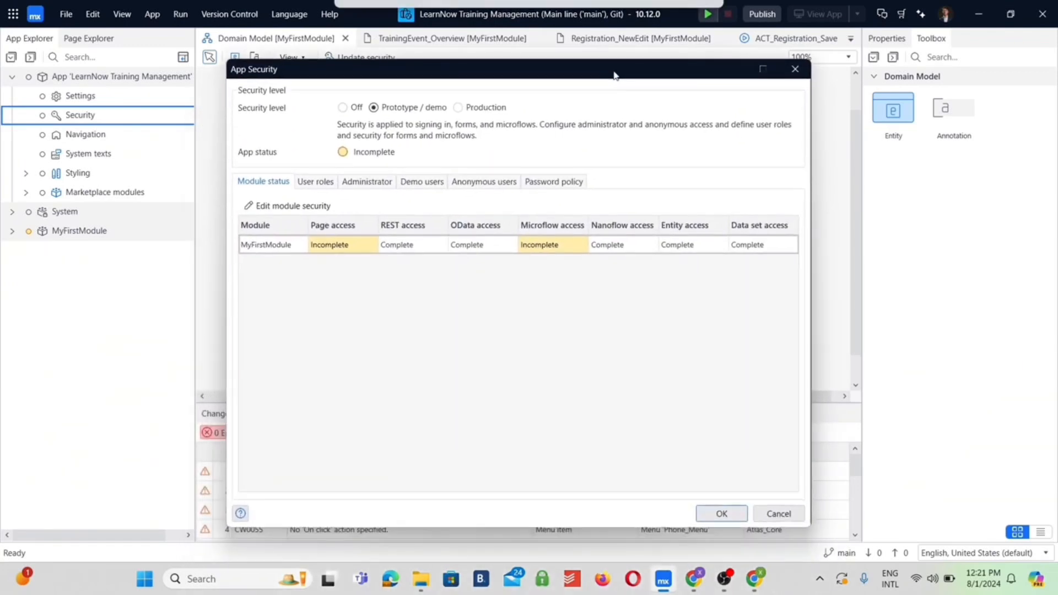
{"action": "left_click", "coordinate": [722, 513]}
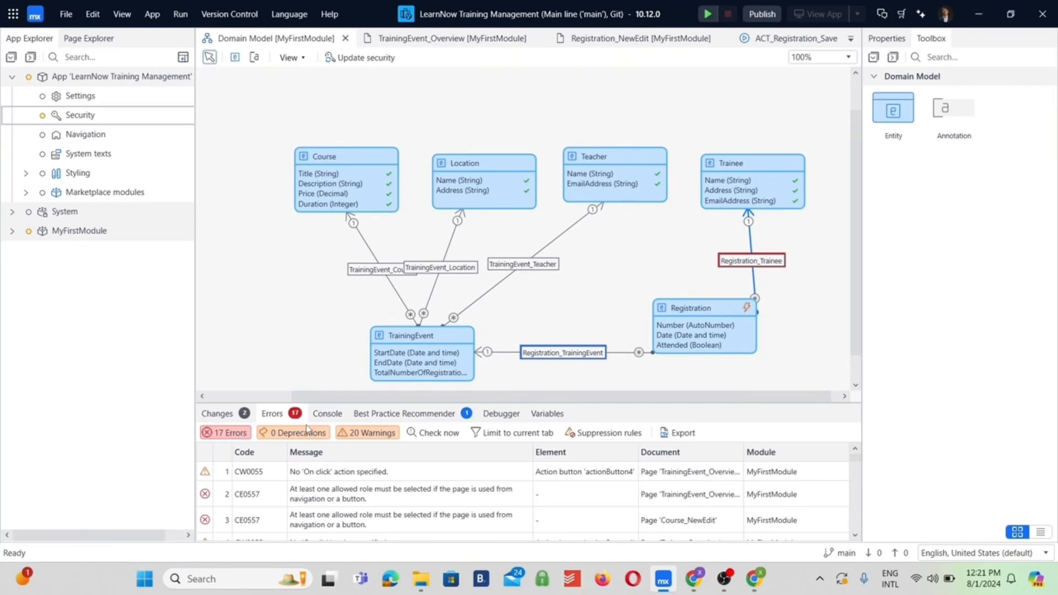
Rename the User module role in MyFirstModule's security to Teacher
{"action": "left_click", "coordinate": [12, 232]}
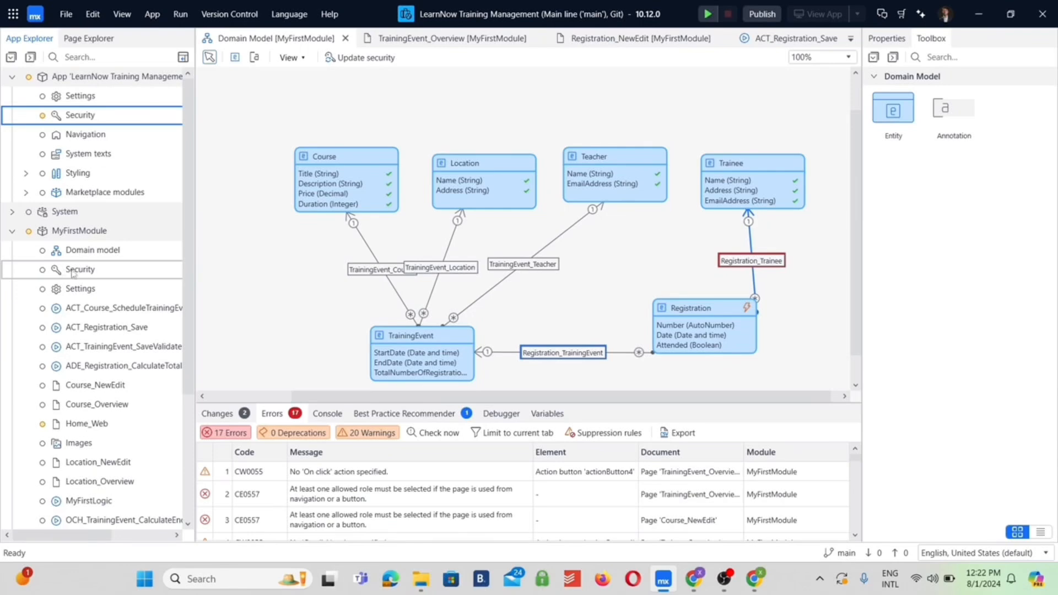
{"action": "double_click", "coordinate": [73, 270]}
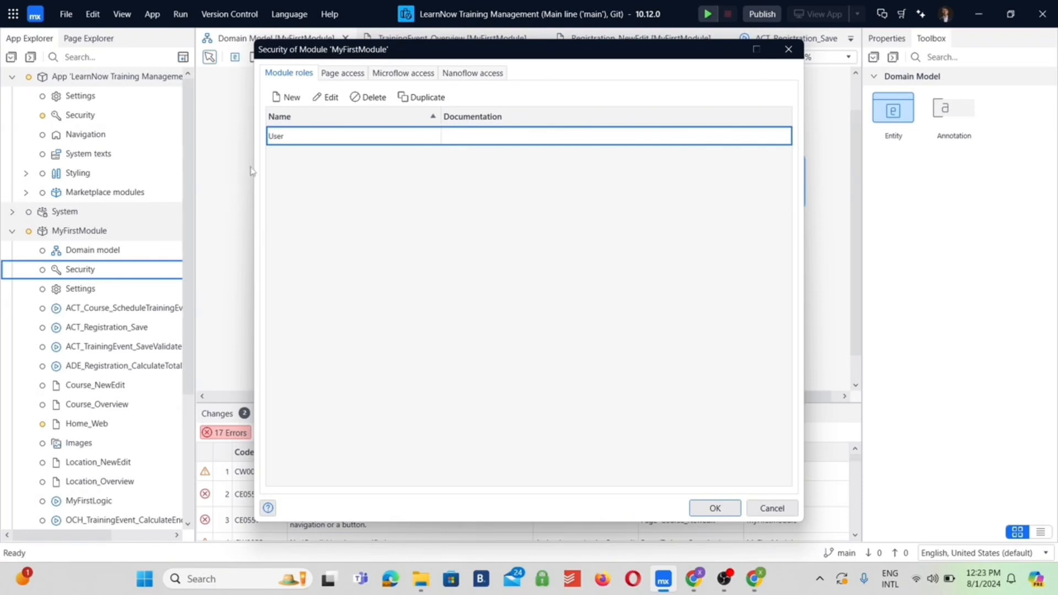
{"action": "double_click", "coordinate": [281, 137]}
{"action": "type", "text": "Teacher"}
{"action": "key", "text": "Return"}
Add two module roles named Administrator and Trainee to MyFirstModule and save its security settings
{"action": "left_click", "coordinate": [289, 97]}
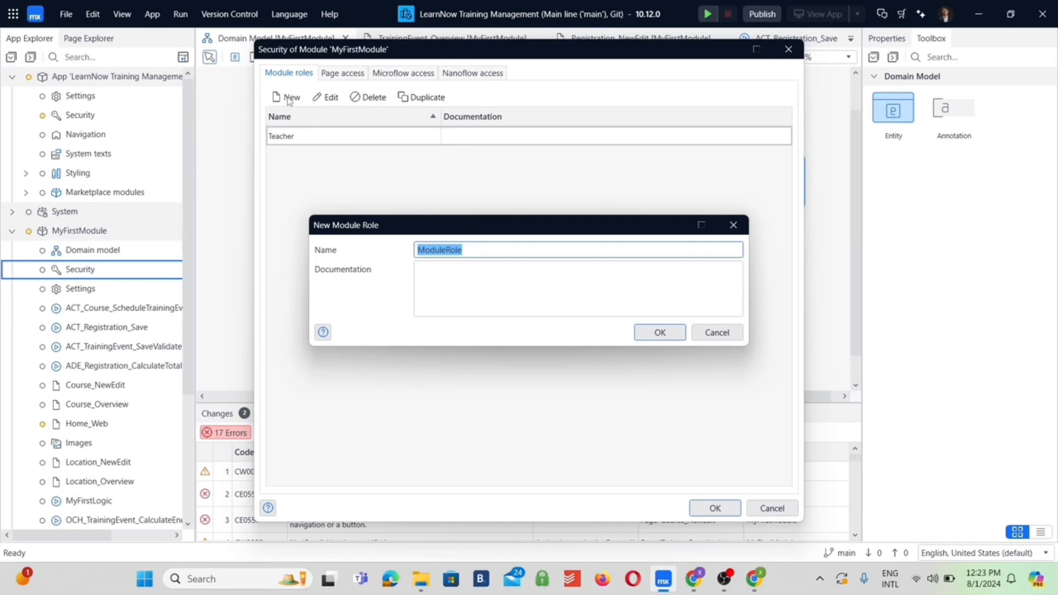
{"action": "type", "text": "Administrator"}
{"action": "key", "text": "Return"}
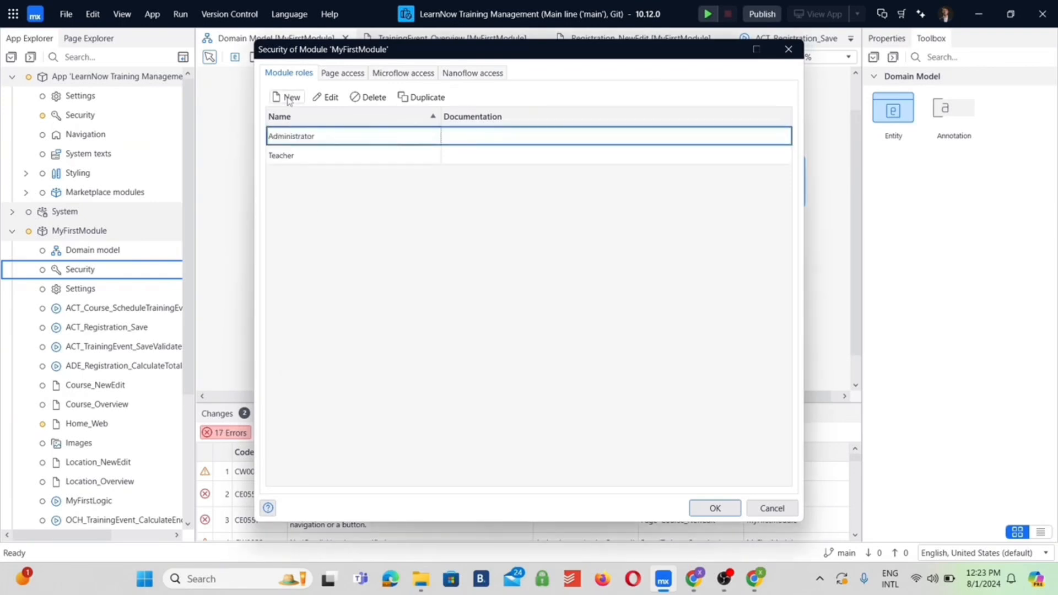
{"action": "left_click", "coordinate": [289, 97]}
{"action": "type", "text": "Tre"}
{"action": "key", "text": "BackSpace"}
{"action": "type", "text": "ainee"}
{"action": "key", "text": "Return"}
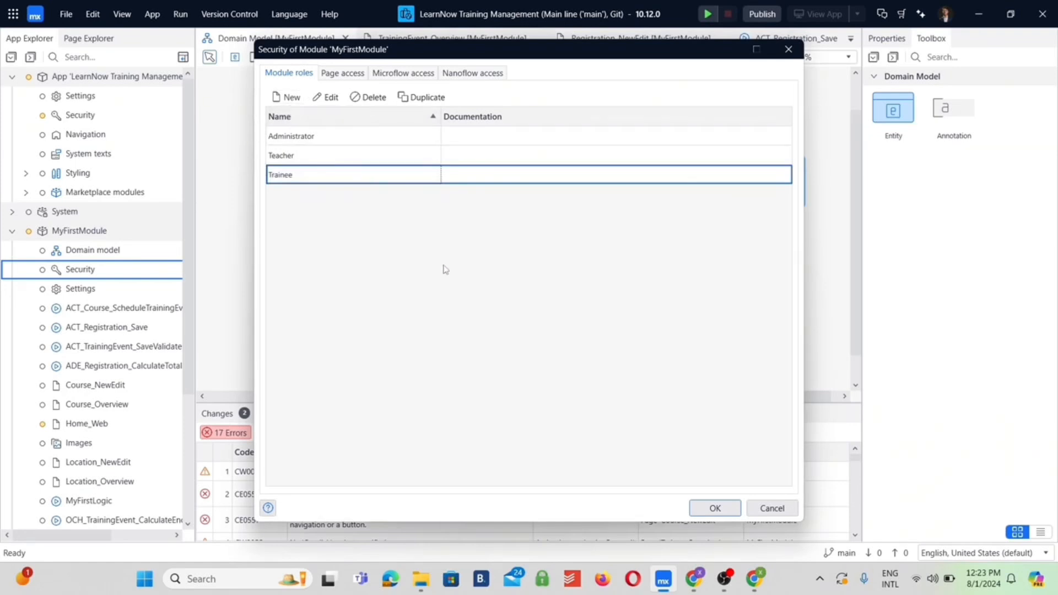
{"action": "left_click", "coordinate": [718, 507]}
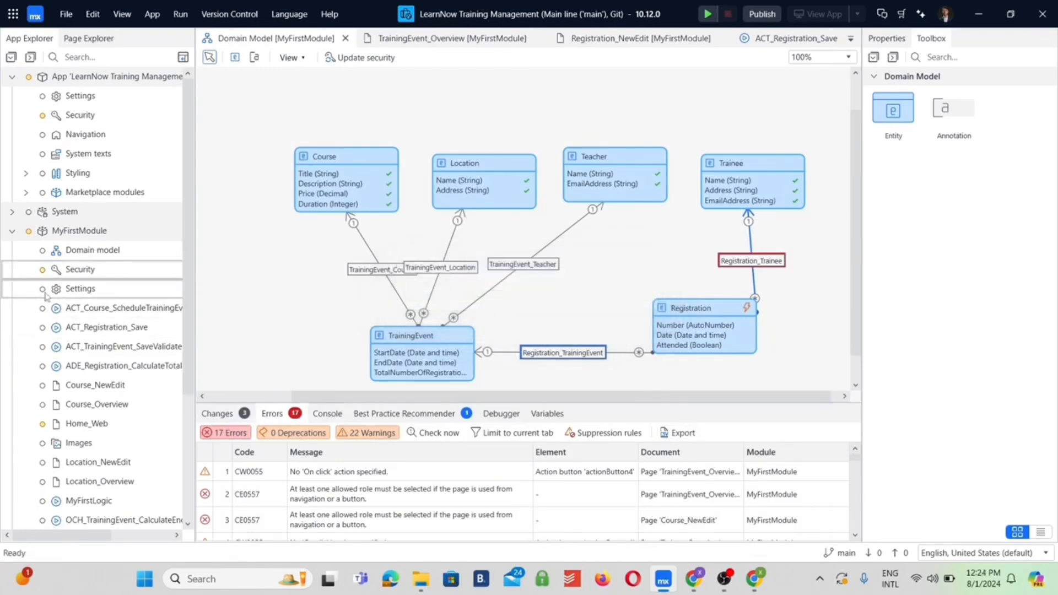
Grant the Administrator module role access to every listed page in MyFirstModule
{"action": "double_click", "coordinate": [66, 270]}
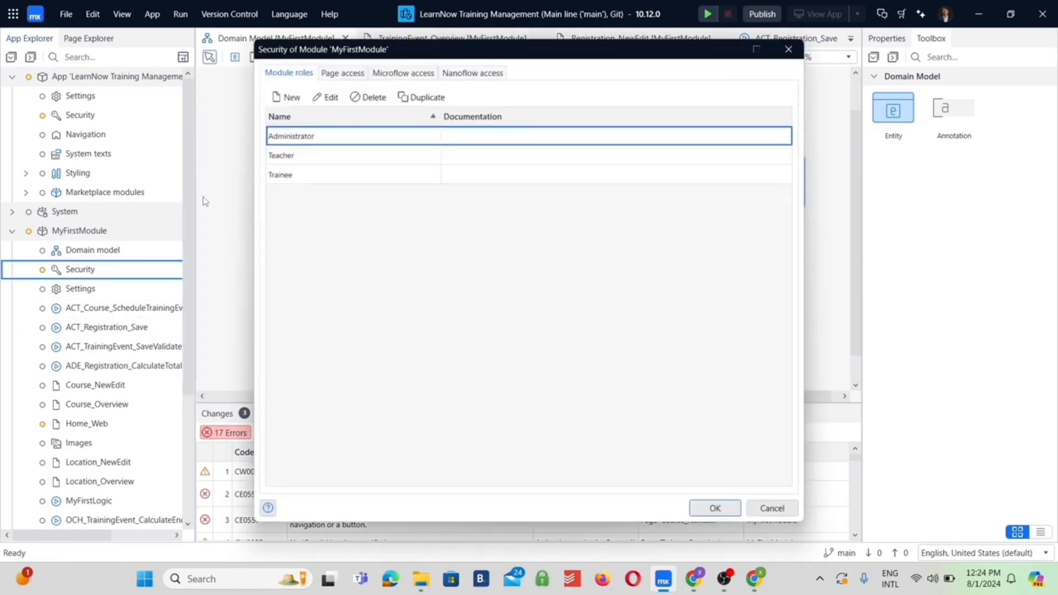
{"action": "left_click", "coordinate": [349, 76]}
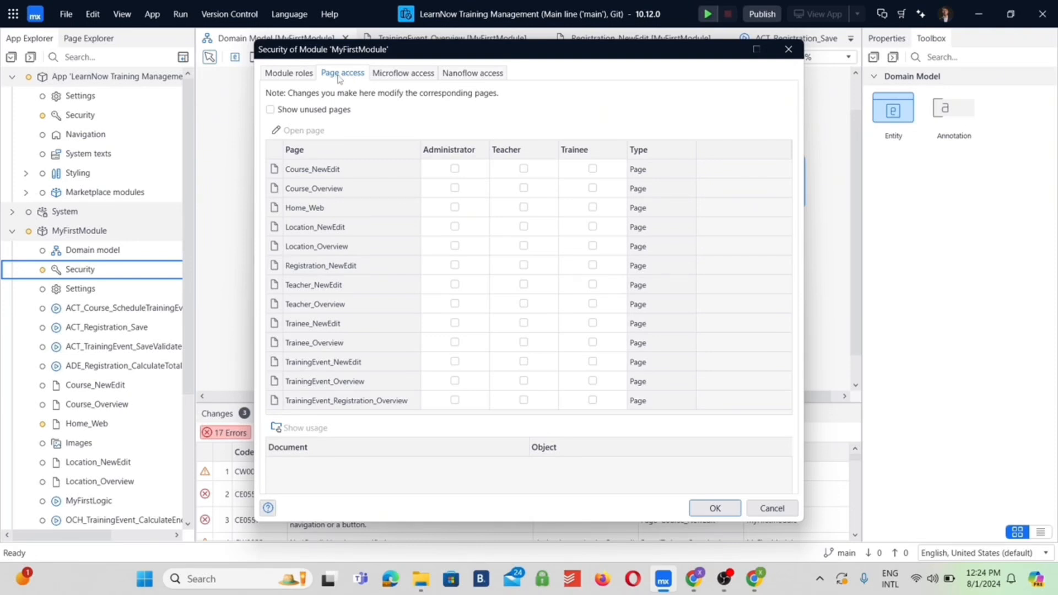
{"action": "left_click", "coordinate": [455, 170]}
{"action": "left_click", "coordinate": [455, 169]}
{"action": "left_click", "coordinate": [455, 189]}
{"action": "left_click", "coordinate": [456, 208]}
{"action": "left_click", "coordinate": [455, 226]}
{"action": "left_click", "coordinate": [455, 246]}
{"action": "left_click", "coordinate": [456, 266]}
{"action": "left_click", "coordinate": [455, 284]}
{"action": "left_click", "coordinate": [456, 303]}
{"action": "left_click", "coordinate": [455, 323]}
{"action": "left_click", "coordinate": [455, 342]}
{"action": "left_click", "coordinate": [456, 362]}
{"action": "left_click", "coordinate": [455, 381]}
{"action": "left_click", "coordinate": [455, 400]}
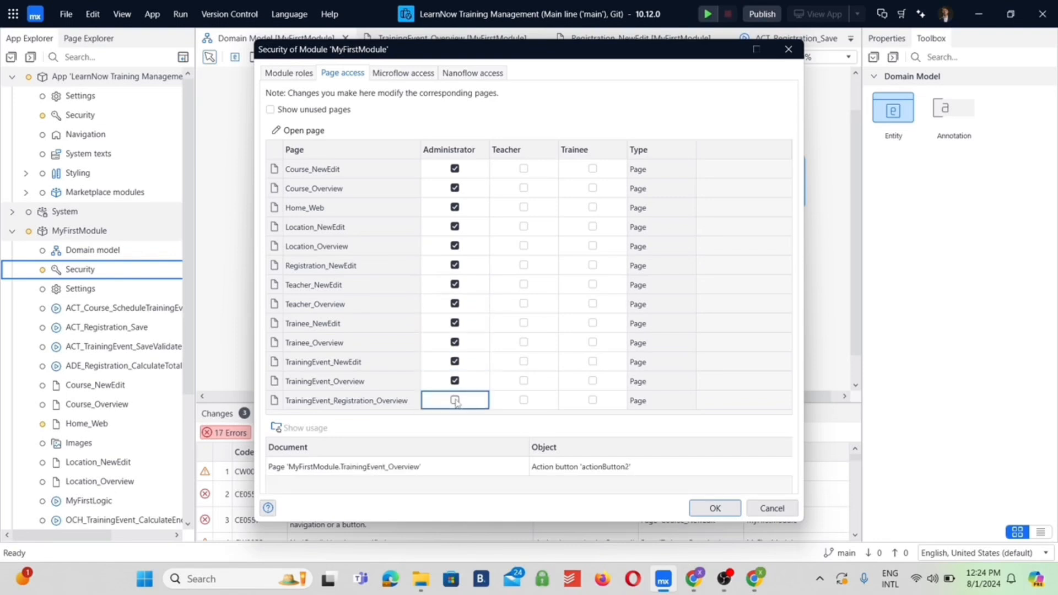
Grant the Teacher role access to Home_Web and all six overview pages, and the Trainee role access to TrainingEvent_Overview only
{"action": "left_click", "coordinate": [524, 188]}
{"action": "left_click", "coordinate": [524, 208]}
{"action": "left_click", "coordinate": [524, 247]}
{"action": "left_click", "coordinate": [524, 304]}
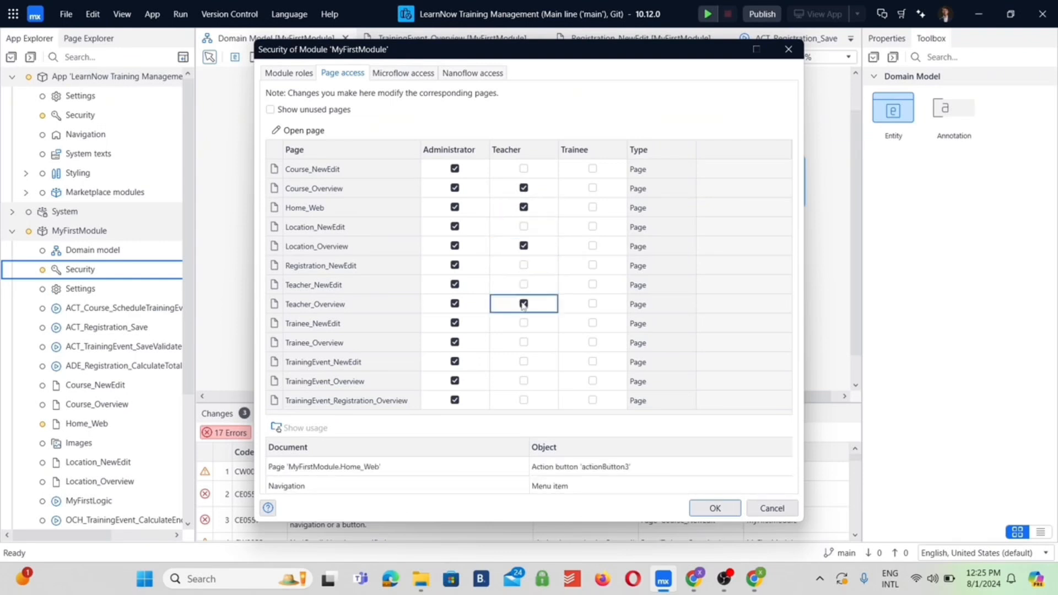
{"action": "left_click", "coordinate": [523, 381]}
{"action": "left_click", "coordinate": [525, 342]}
{"action": "left_click", "coordinate": [525, 400]}
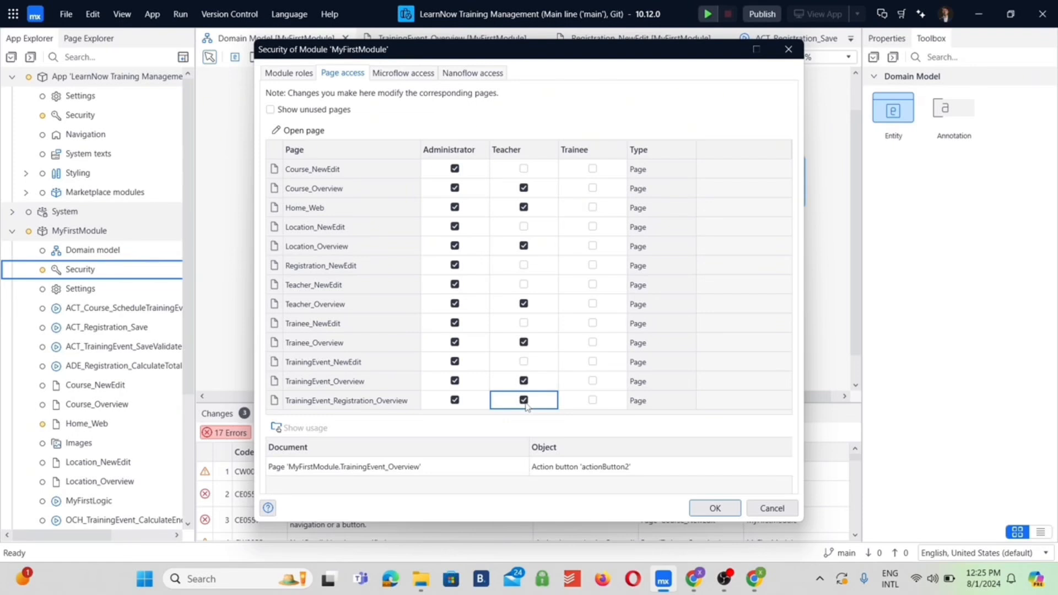
{"action": "left_click", "coordinate": [593, 382]}
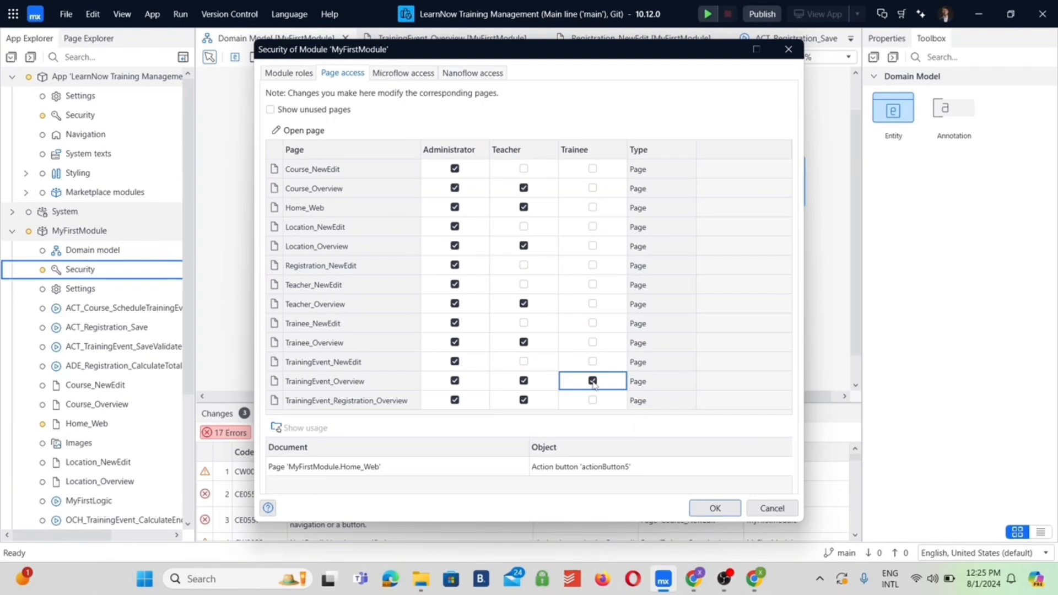
Grant the Administrator module role access to all four listed microflows and save the module security settings
{"action": "left_click", "coordinate": [413, 74]}
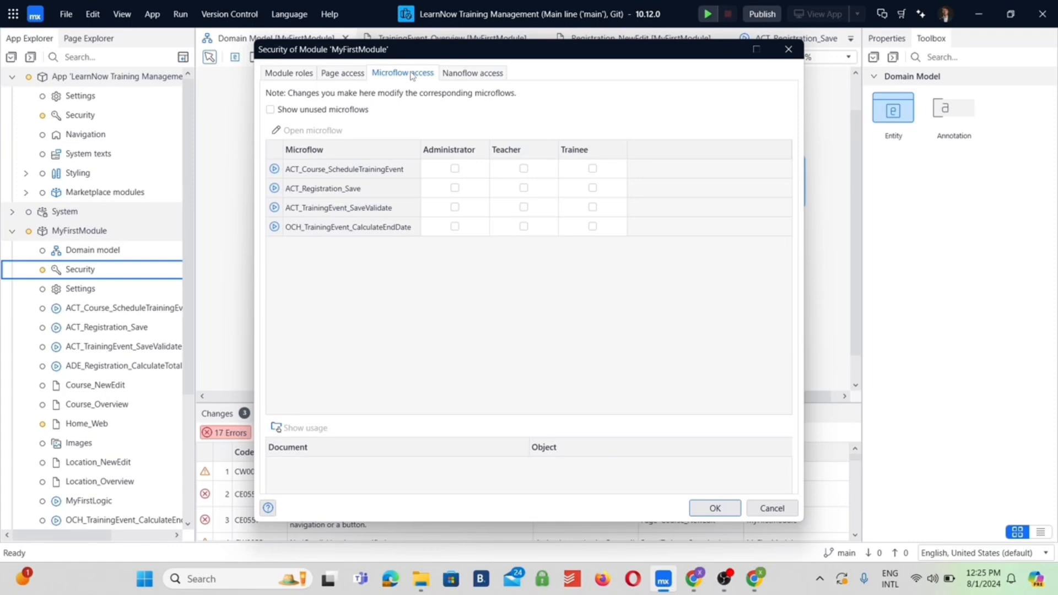
{"action": "left_click", "coordinate": [455, 168]}
{"action": "left_click", "coordinate": [454, 188]}
{"action": "left_click", "coordinate": [455, 206]}
{"action": "left_click", "coordinate": [455, 226]}
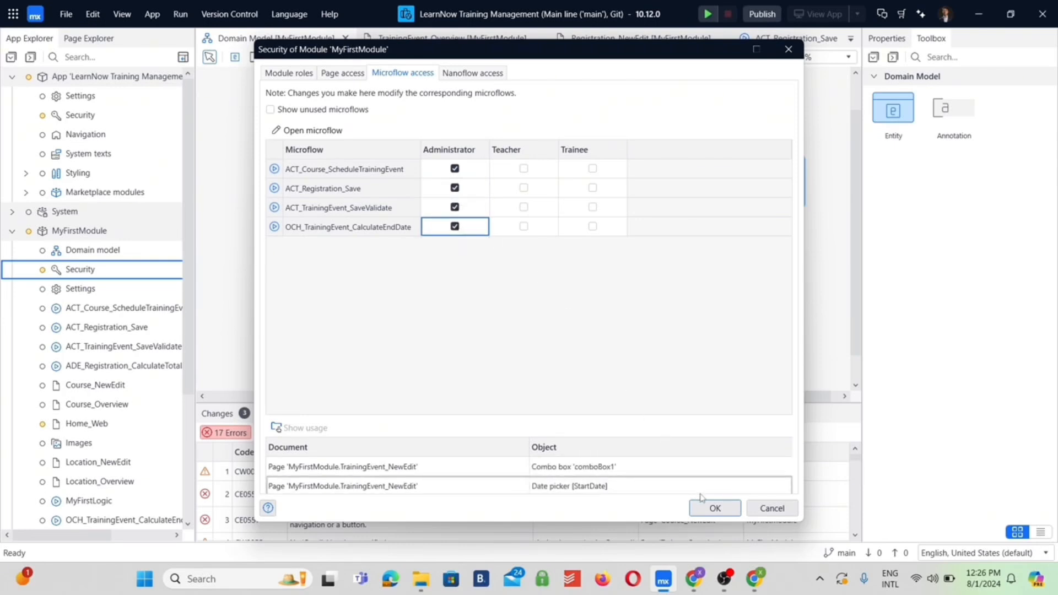
{"action": "left_click", "coordinate": [715, 508]}
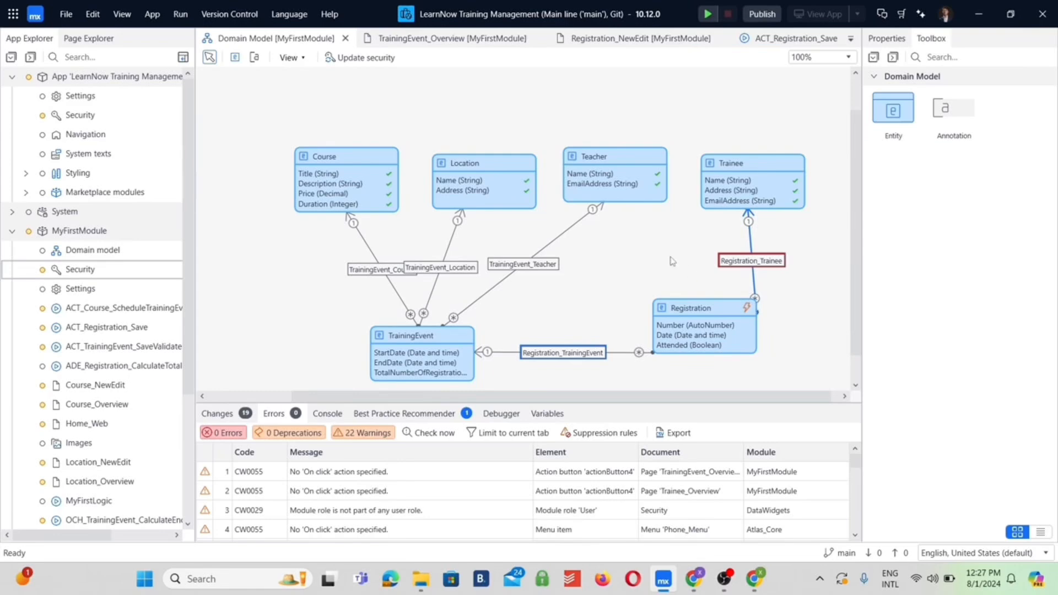
Rename the User user role in the app-level security to Teacher
{"action": "double_click", "coordinate": [95, 118]}
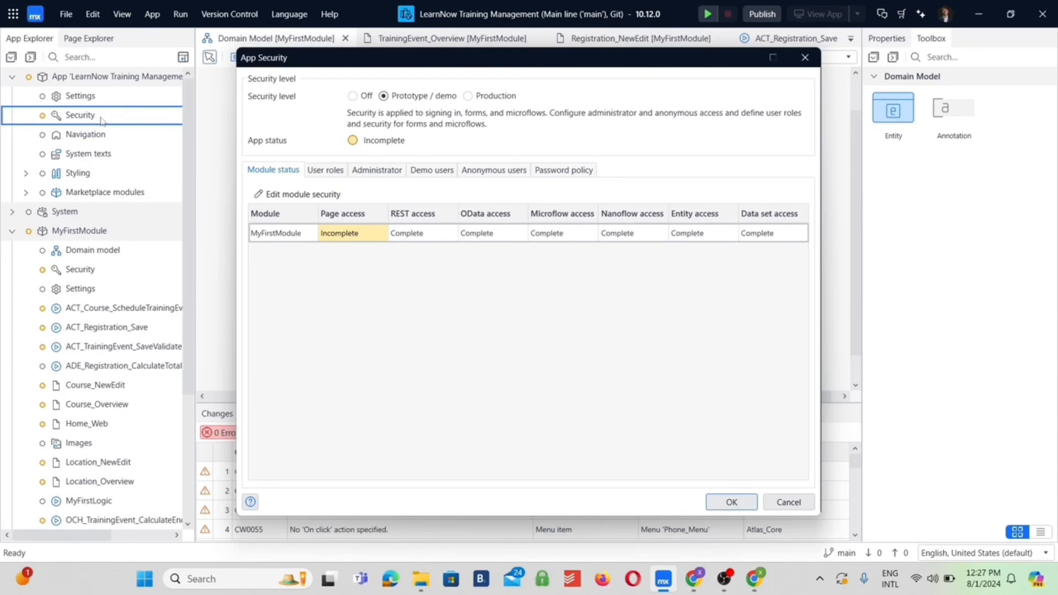
{"action": "left_click", "coordinate": [323, 172]}
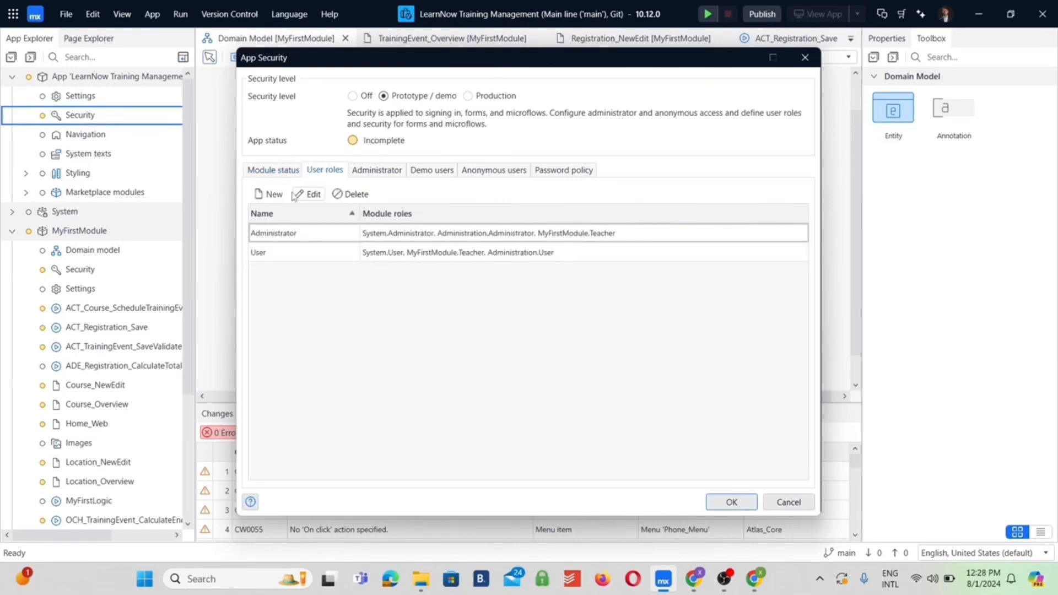
{"action": "left_click", "coordinate": [270, 255]}
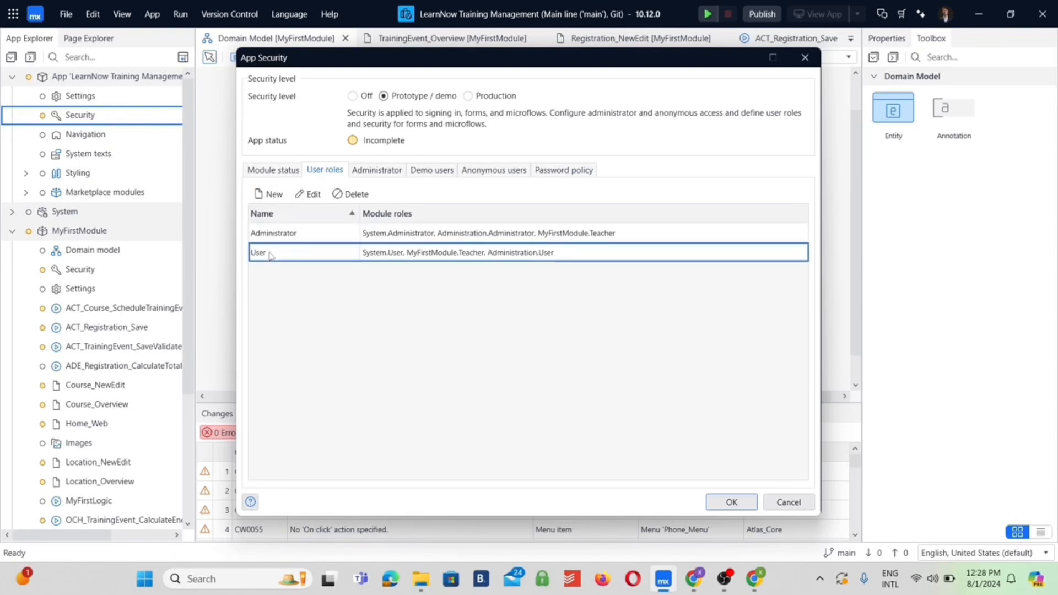
{"action": "double_click", "coordinate": [270, 254]}
{"action": "type", "text": "Teacher"}
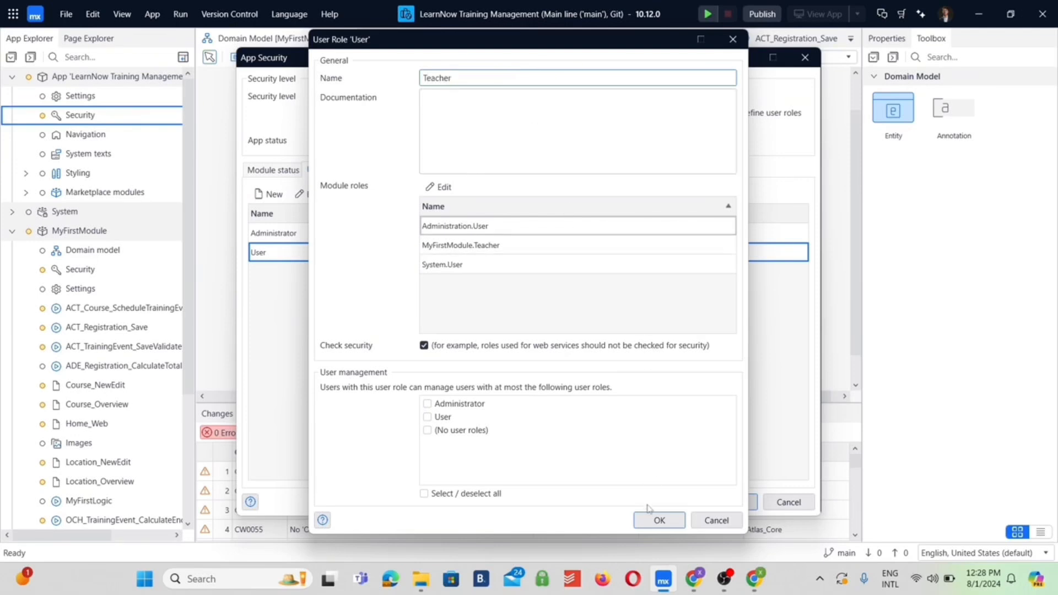
{"action": "left_click", "coordinate": [648, 522]}
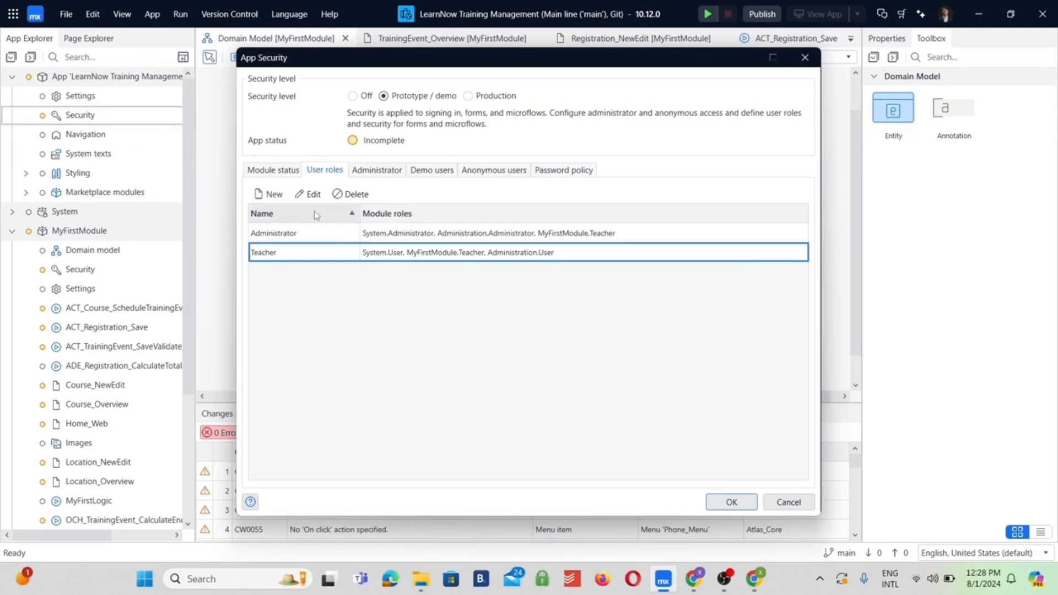
Add a user role named Trainee without creating a matching module role in MyFirstModule
{"action": "left_click", "coordinate": [274, 196]}
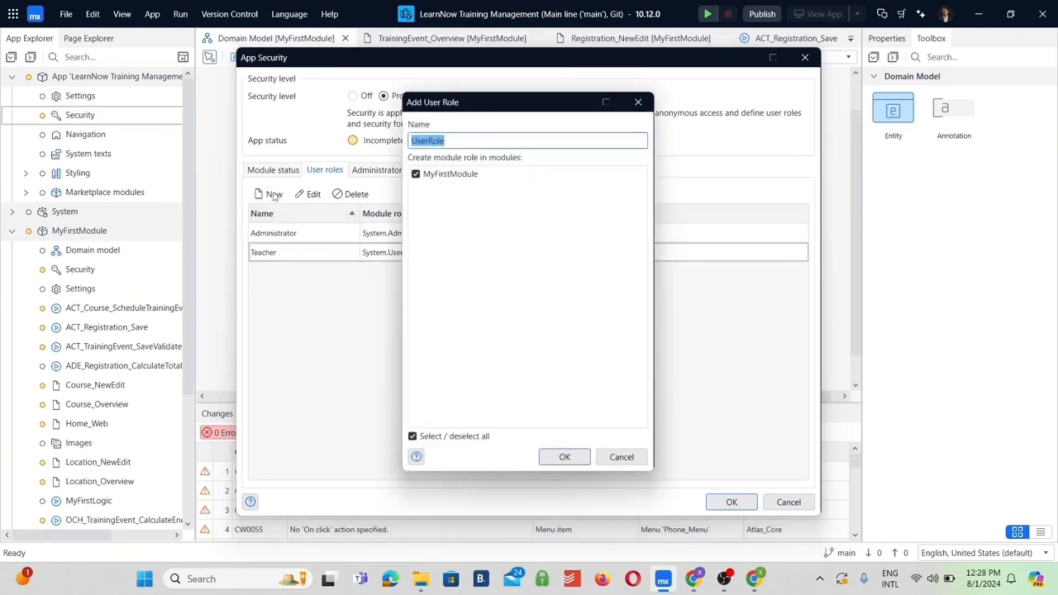
{"action": "type", "text": "Trainee"}
{"action": "left_click", "coordinate": [416, 174]}
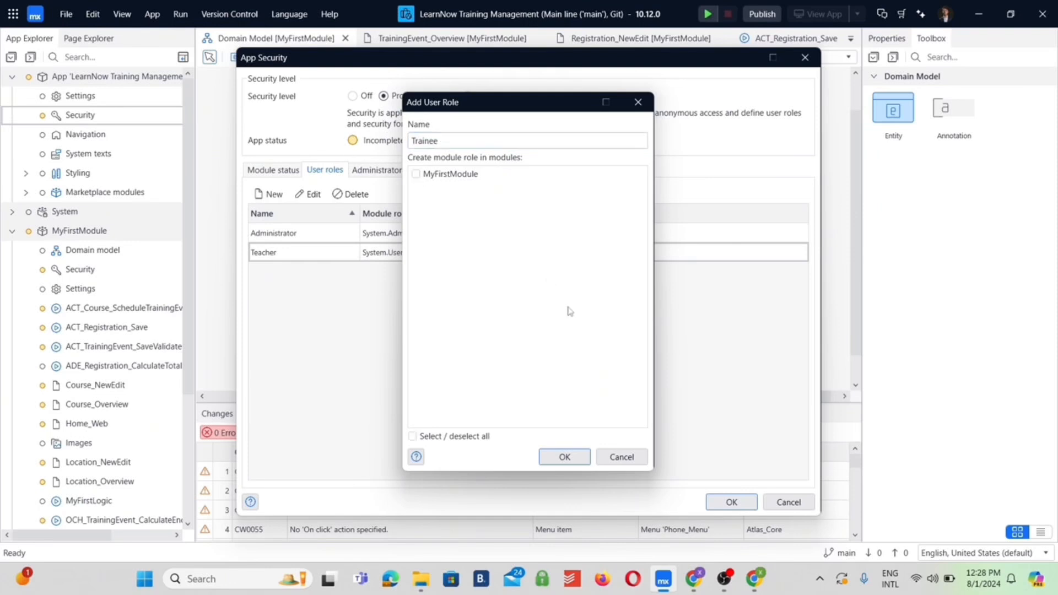
{"action": "left_click", "coordinate": [565, 456]}
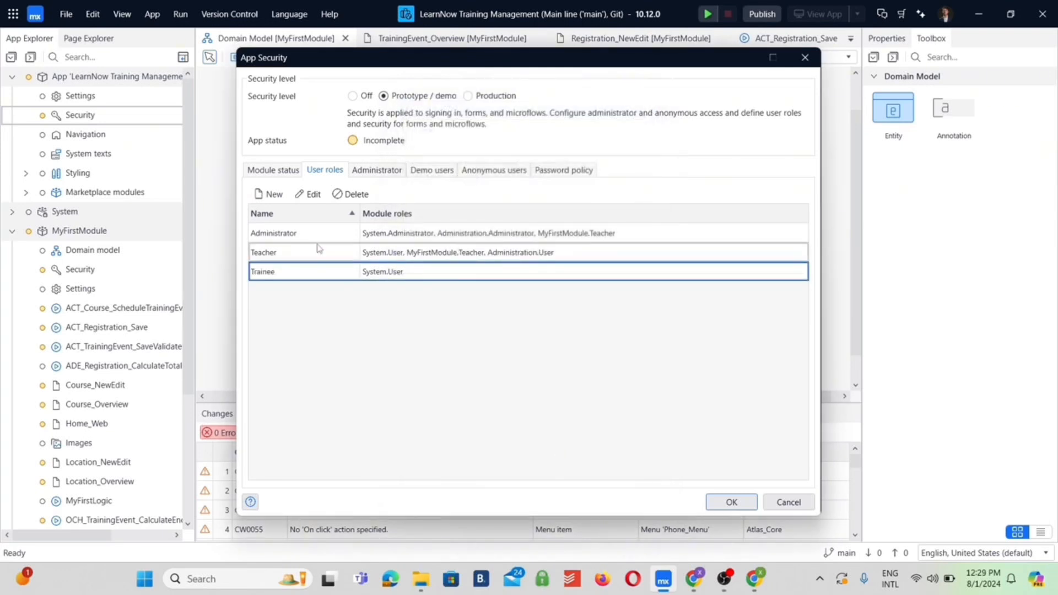
Give the Administrator user role the MyFirstModule Administrator module role instead of Teacher, keeping its System and Administration roles
{"action": "double_click", "coordinate": [298, 232]}
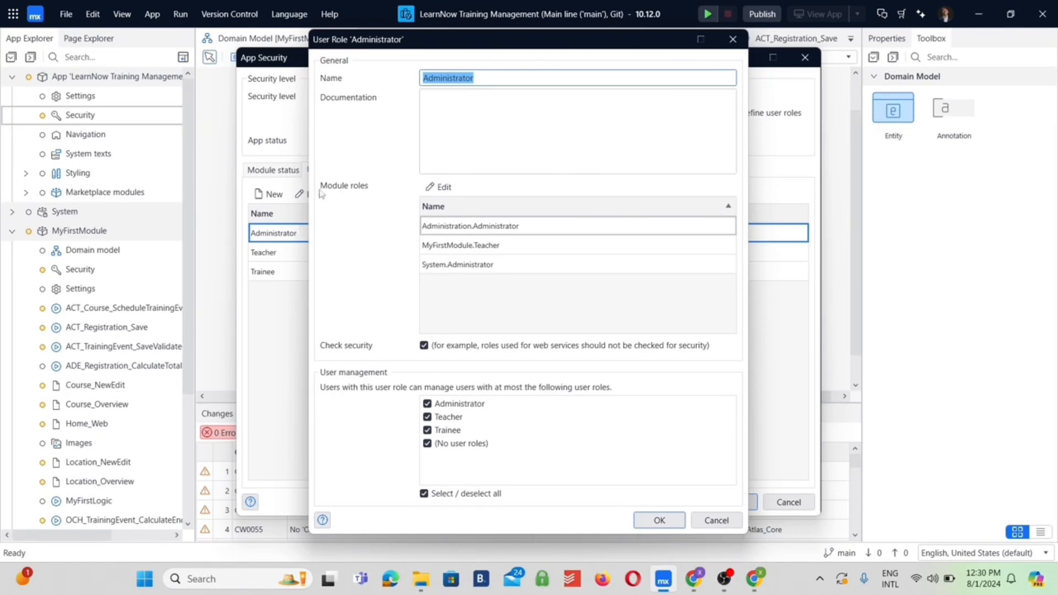
{"action": "left_click", "coordinate": [442, 187]}
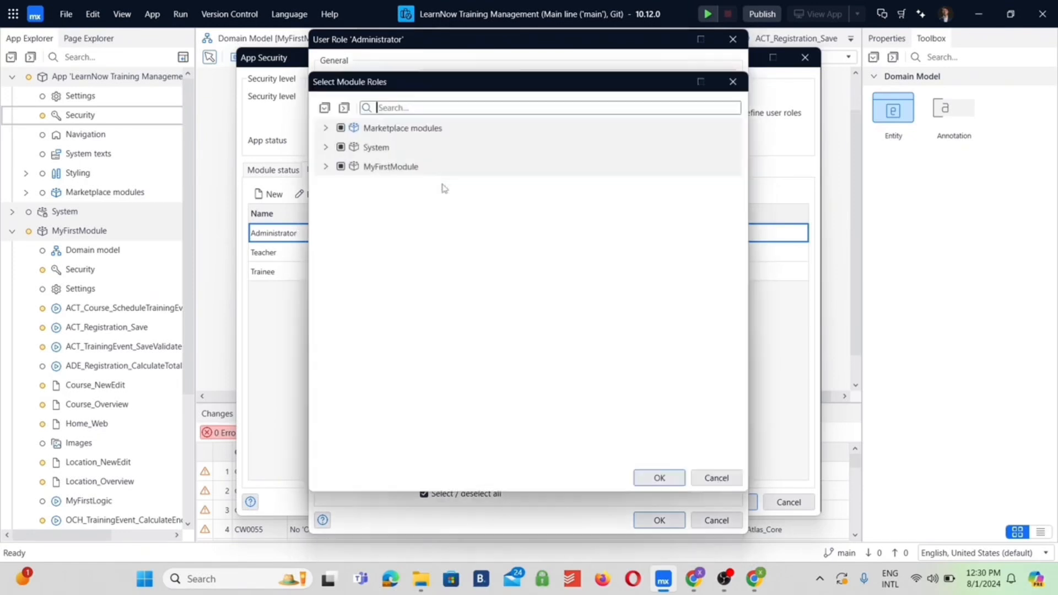
{"action": "left_click", "coordinate": [325, 167]}
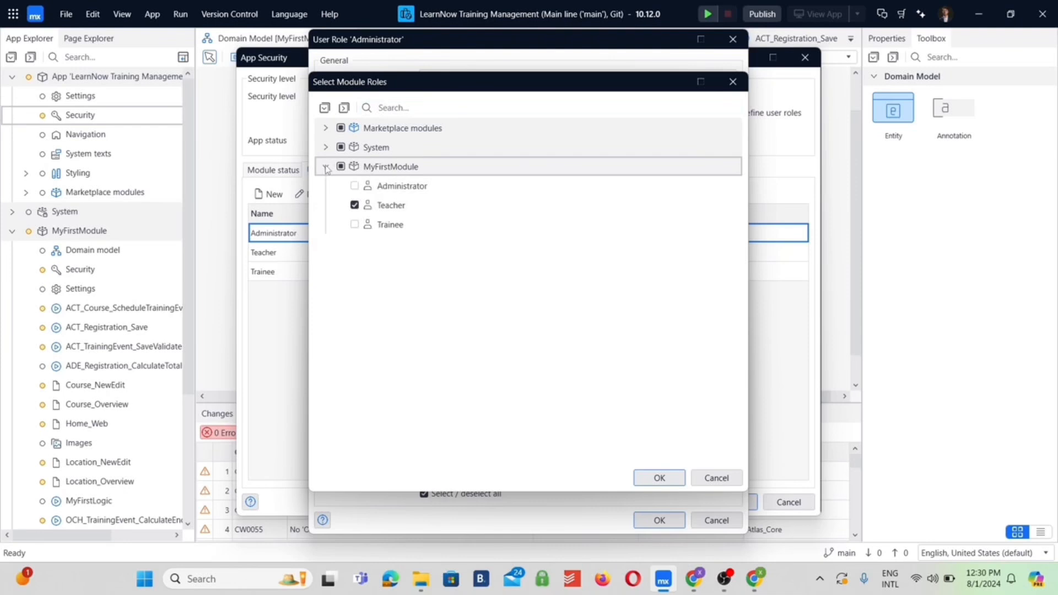
{"action": "left_click", "coordinate": [354, 186]}
{"action": "left_click", "coordinate": [355, 205]}
{"action": "left_click", "coordinate": [326, 147]}
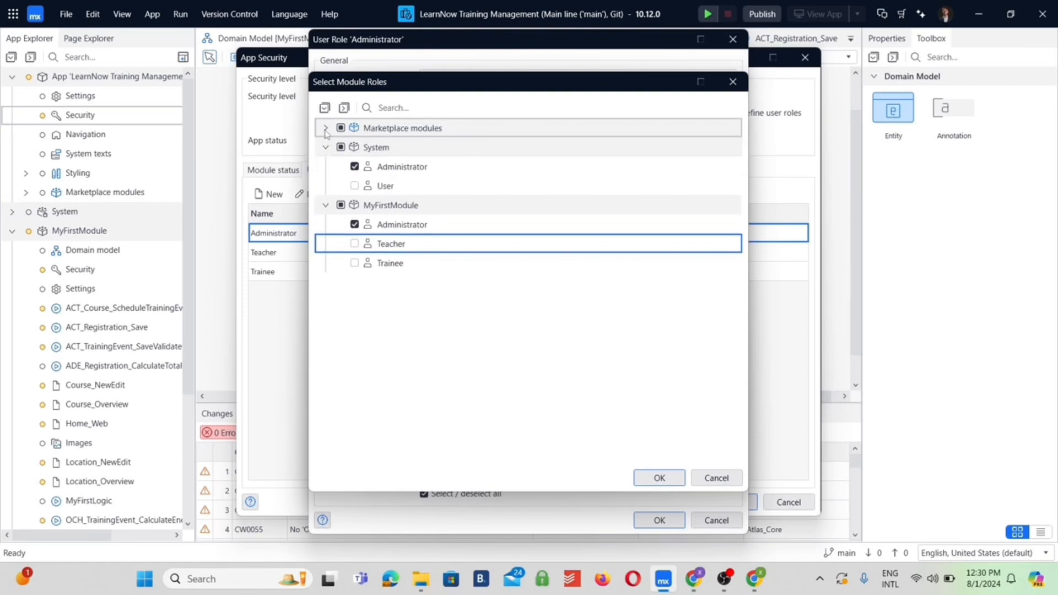
{"action": "left_click", "coordinate": [326, 128]}
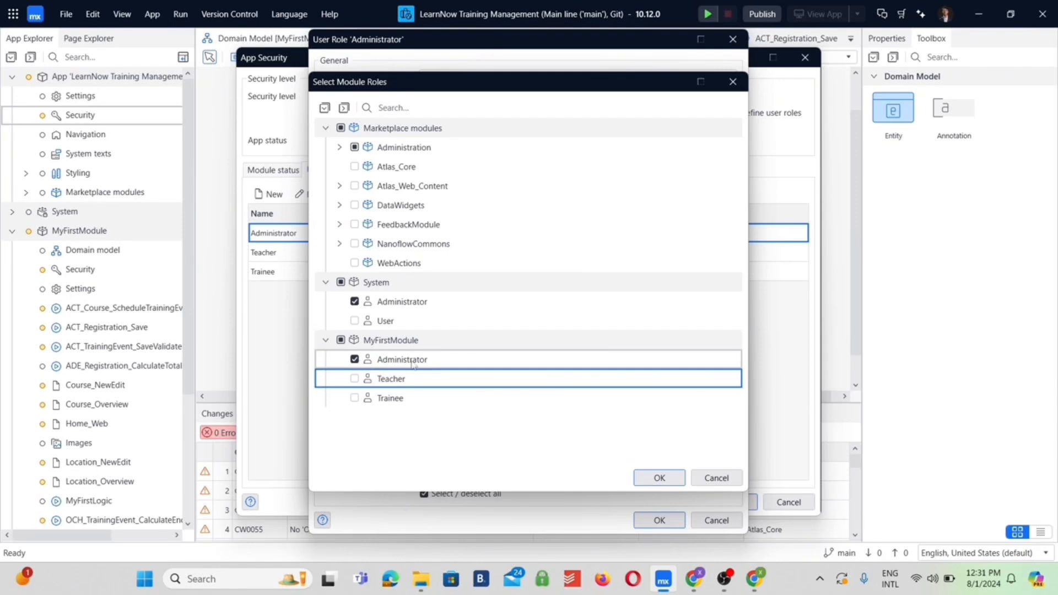
{"action": "left_click", "coordinate": [661, 479]}
{"action": "left_click", "coordinate": [657, 519]}
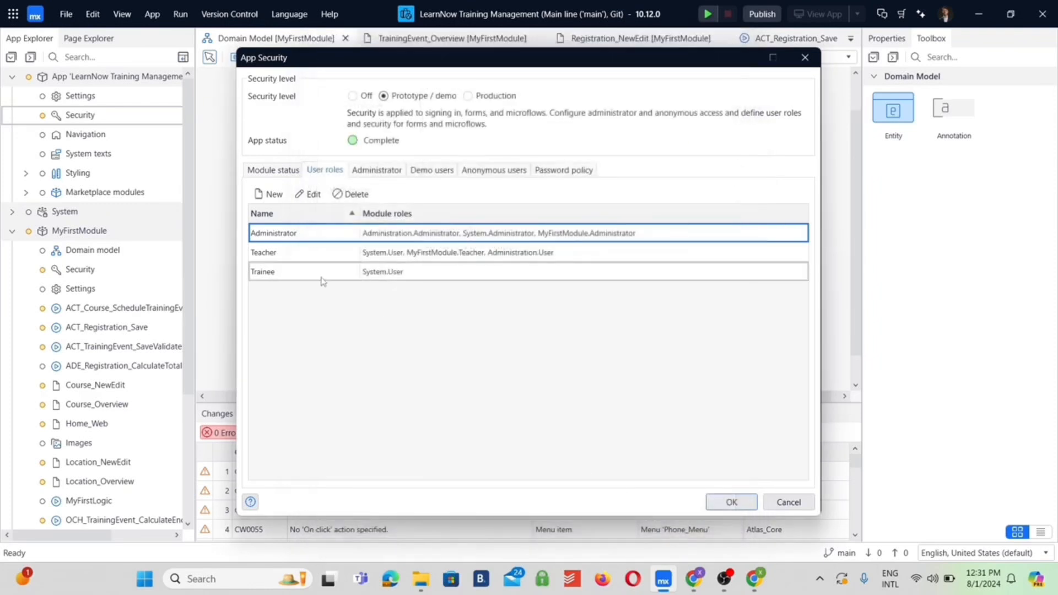
Review which Administration, System and MyFirstModule module roles are assigned to the Teacher user role
{"action": "double_click", "coordinate": [308, 254]}
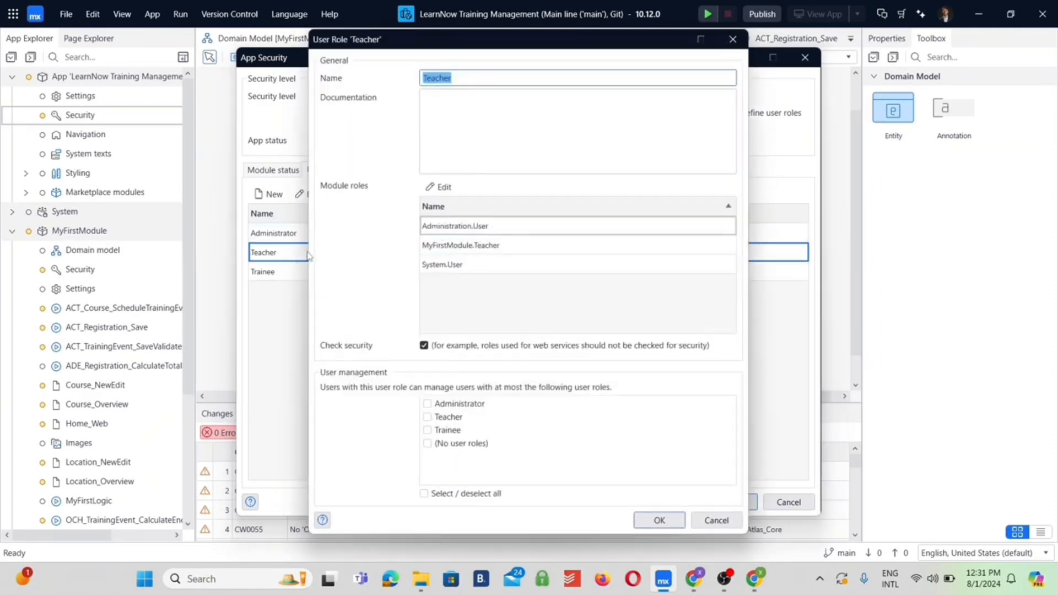
{"action": "left_click", "coordinate": [439, 187]}
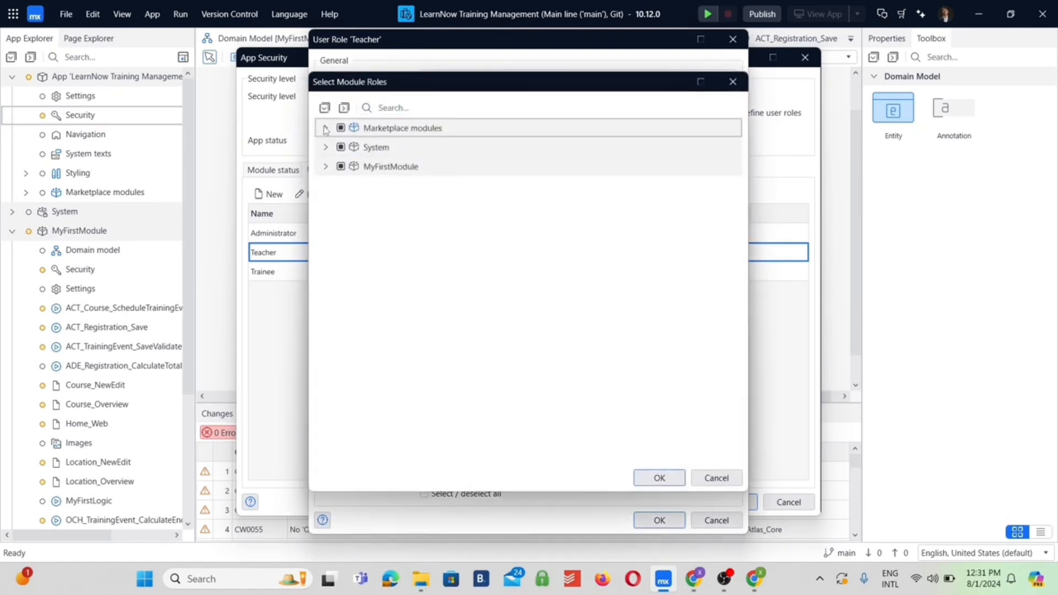
{"action": "left_click", "coordinate": [326, 128]}
{"action": "left_click", "coordinate": [326, 282]}
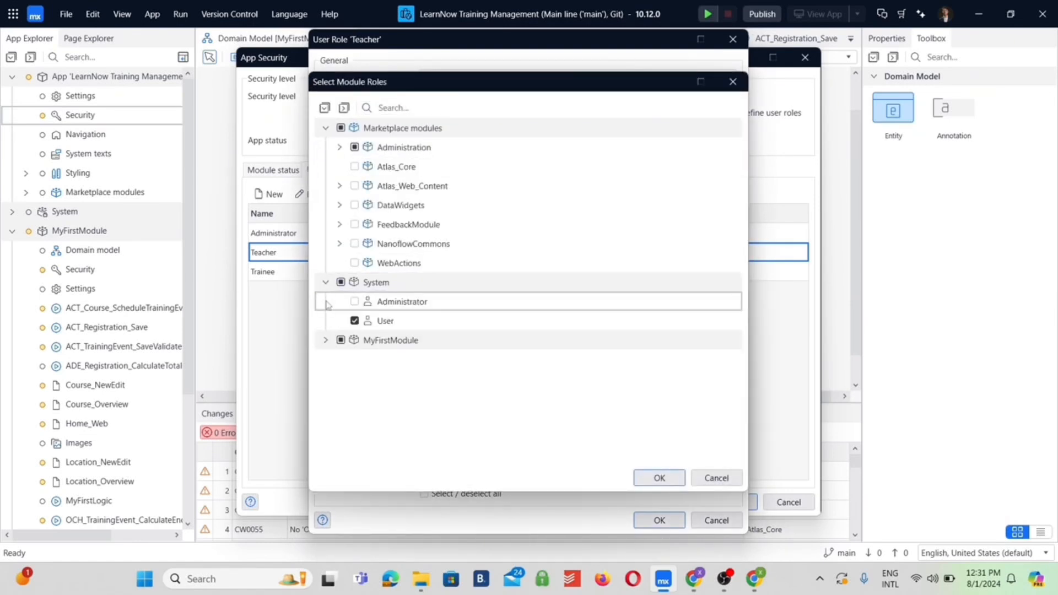
{"action": "left_click", "coordinate": [325, 340]}
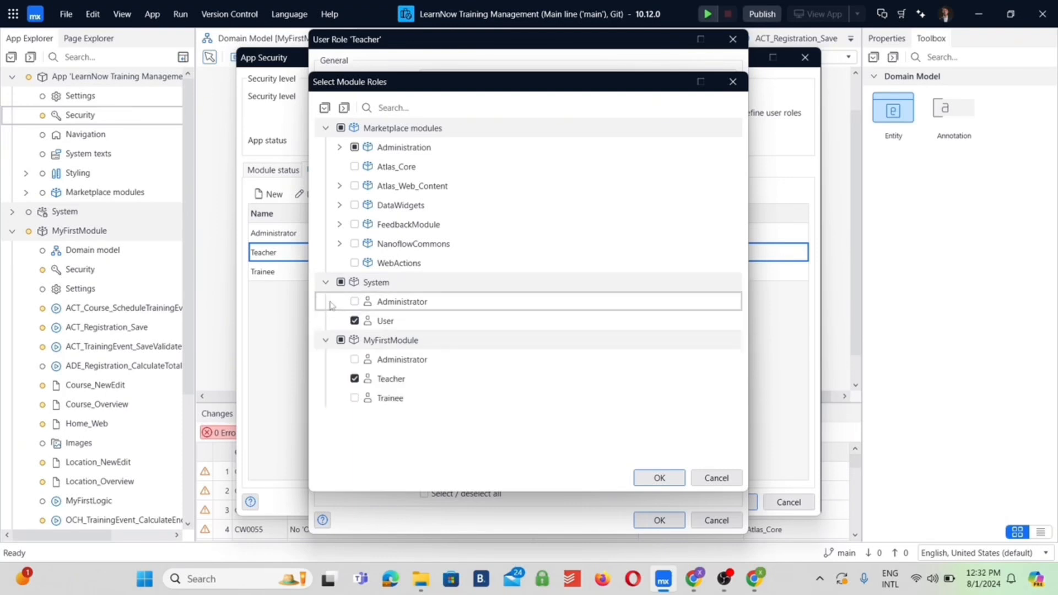
{"action": "left_click", "coordinate": [339, 146]}
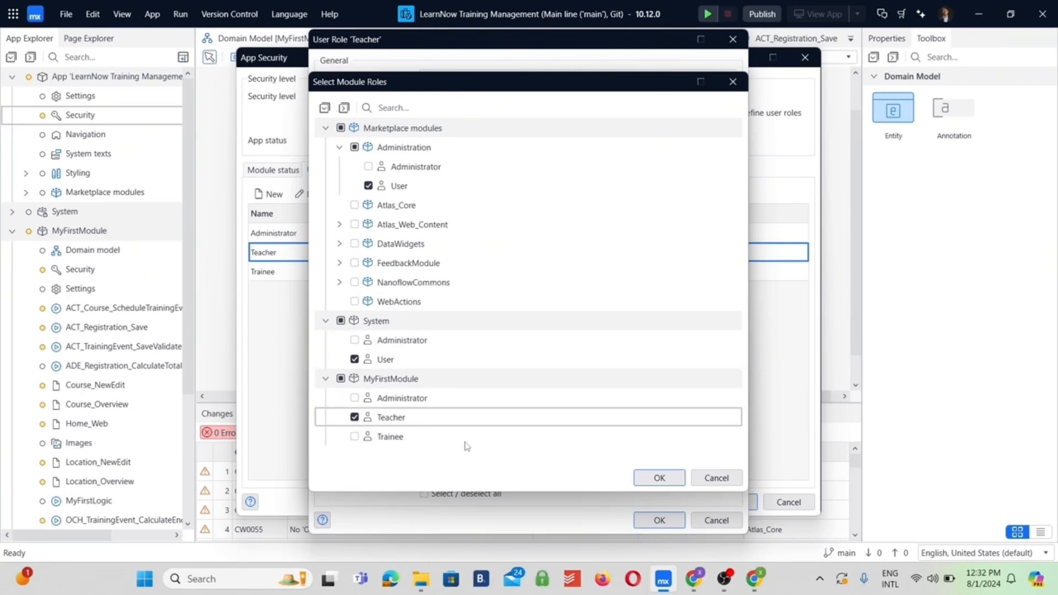
{"action": "left_click", "coordinate": [649, 478]}
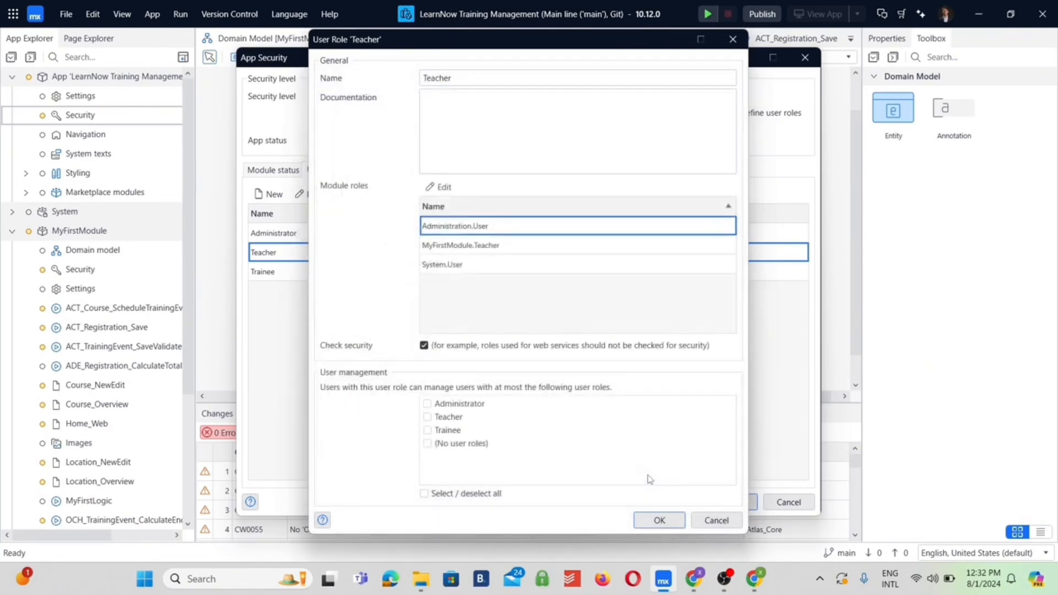
{"action": "left_click", "coordinate": [650, 525]}
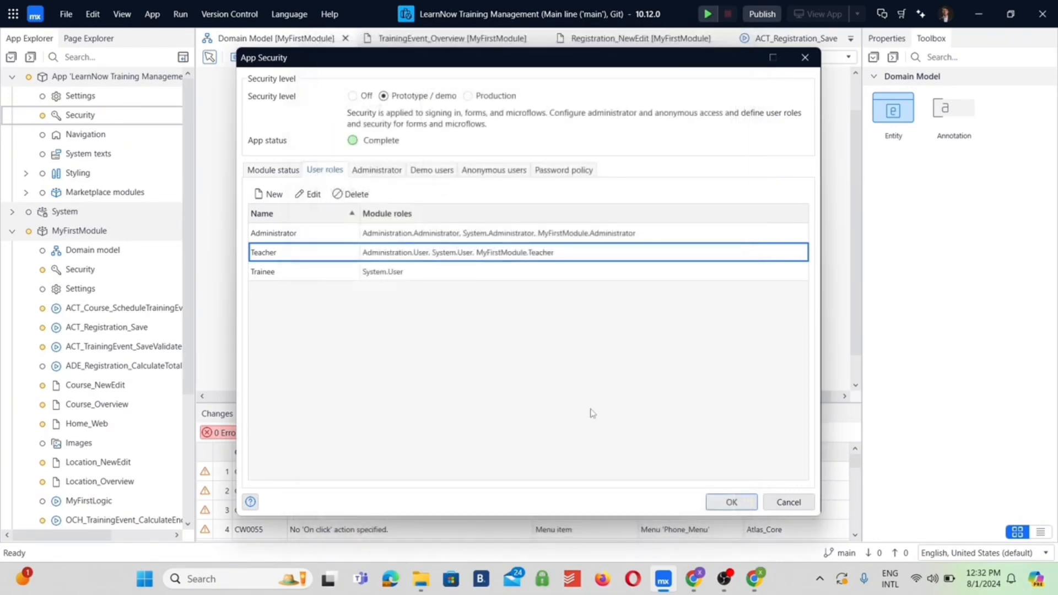
Assign the Administration User and MyFirstModule Trainee module roles to the Trainee user role and save the app security settings
{"action": "double_click", "coordinate": [328, 276]}
{"action": "left_click", "coordinate": [441, 187]}
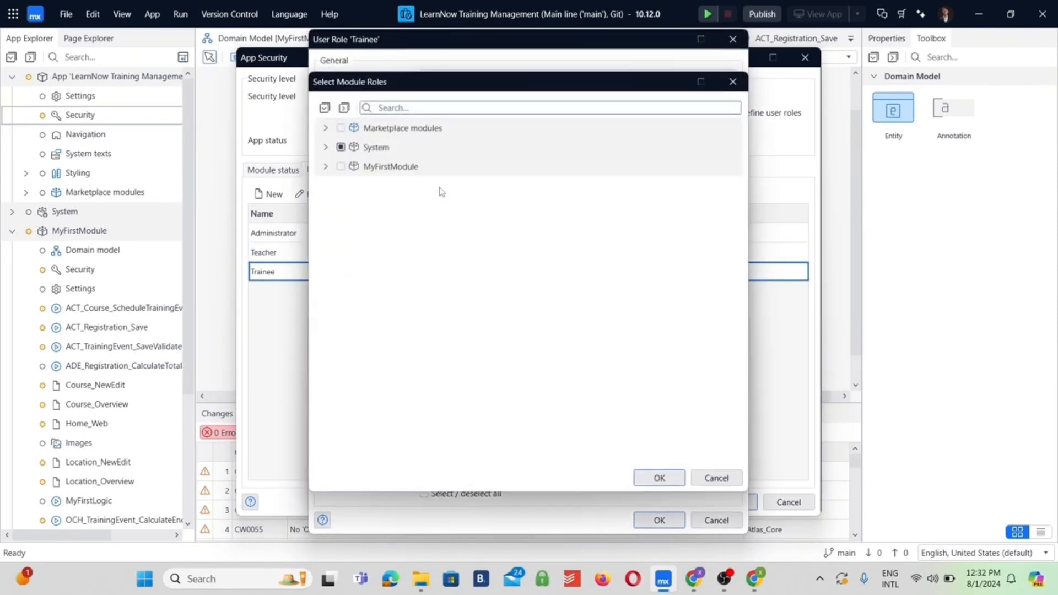
{"action": "left_click", "coordinate": [325, 128]}
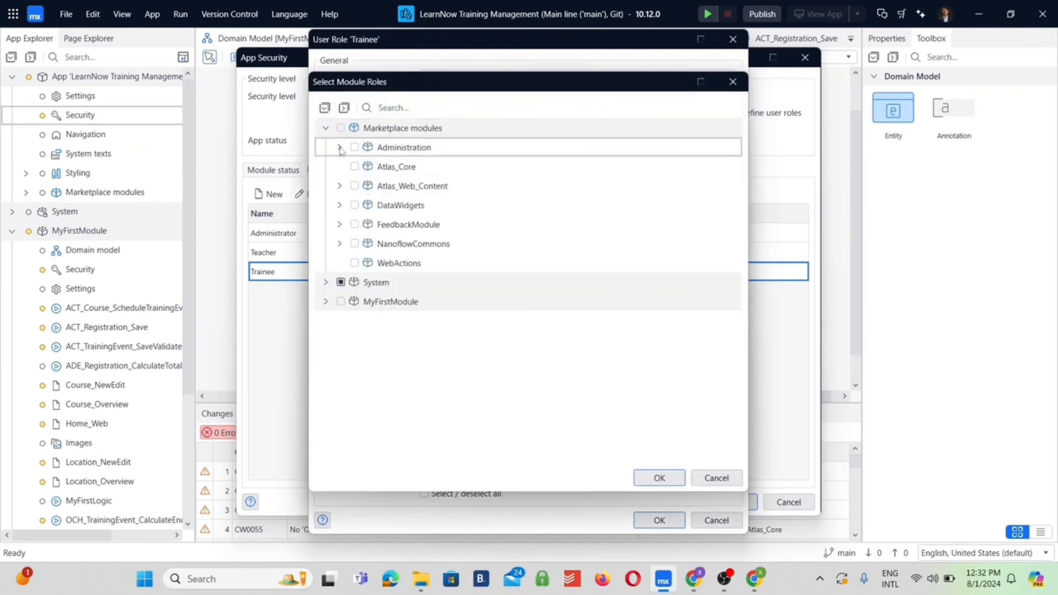
{"action": "left_click", "coordinate": [339, 147]}
{"action": "left_click", "coordinate": [368, 185]}
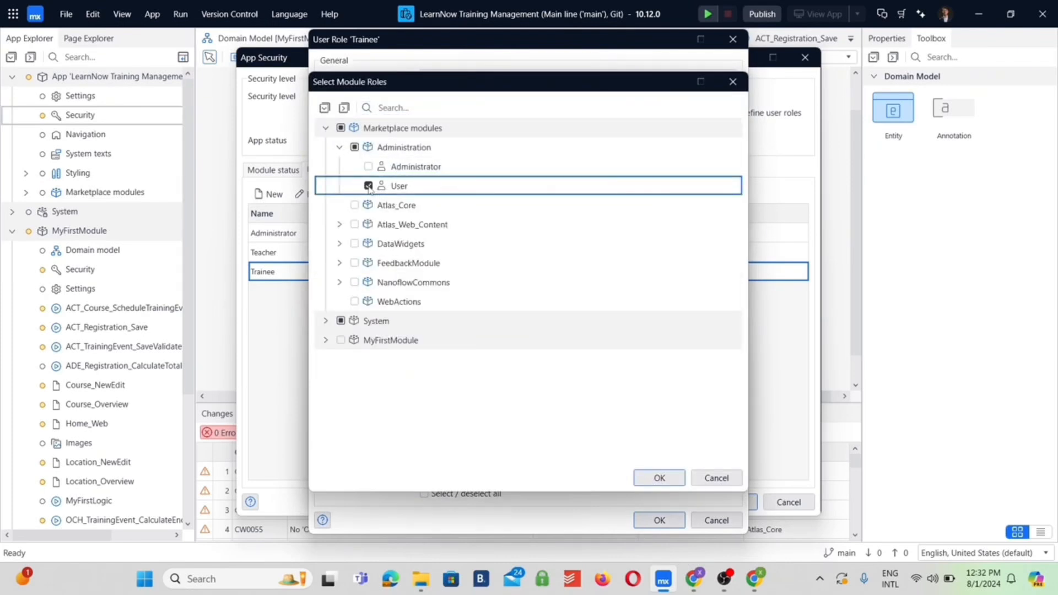
{"action": "left_click", "coordinate": [326, 320]}
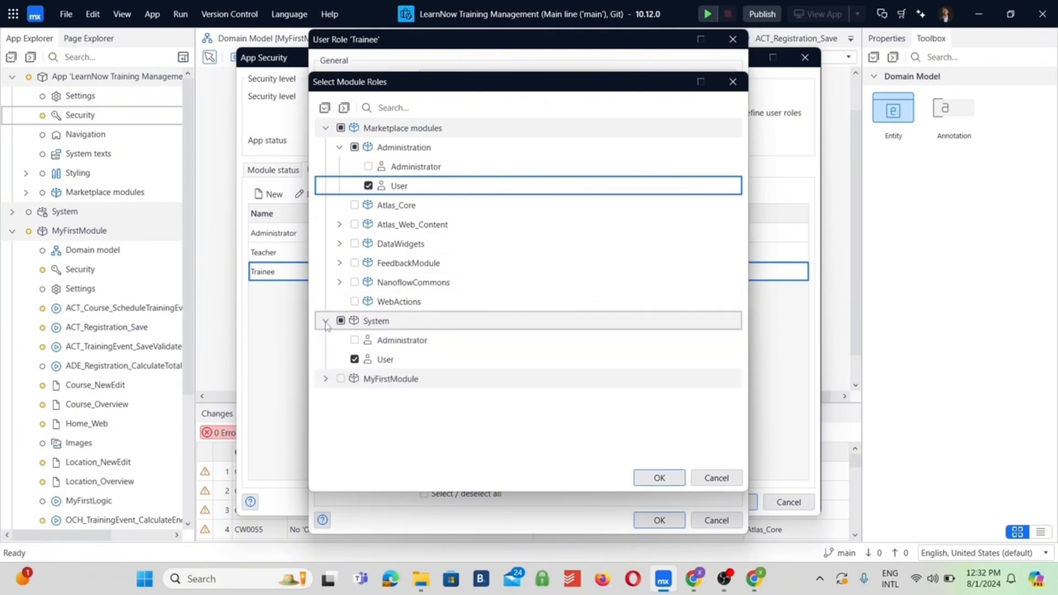
{"action": "left_click", "coordinate": [326, 378]}
{"action": "left_click", "coordinate": [355, 437]}
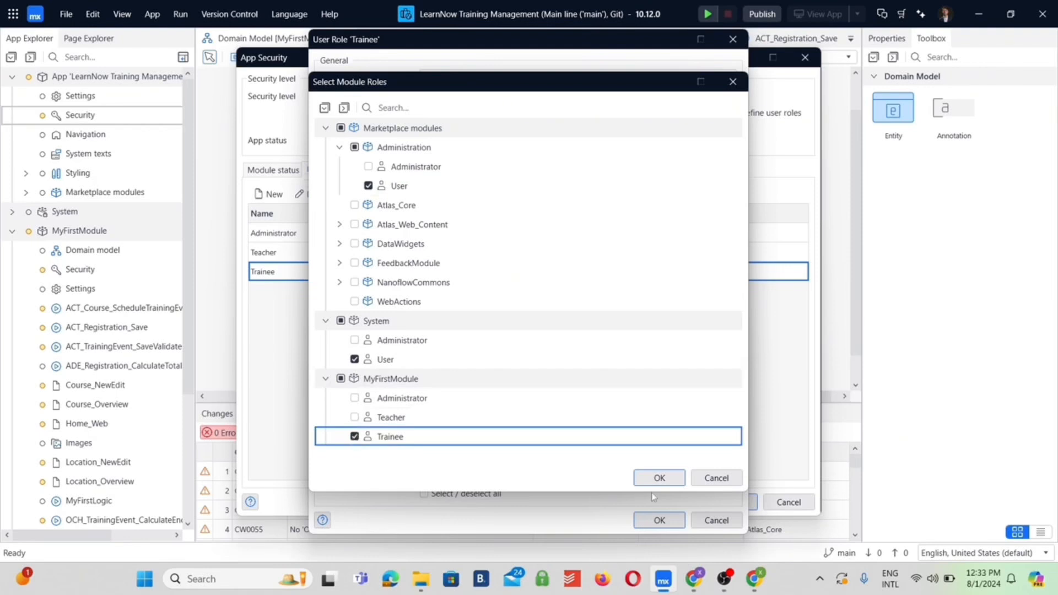
{"action": "left_click", "coordinate": [661, 478]}
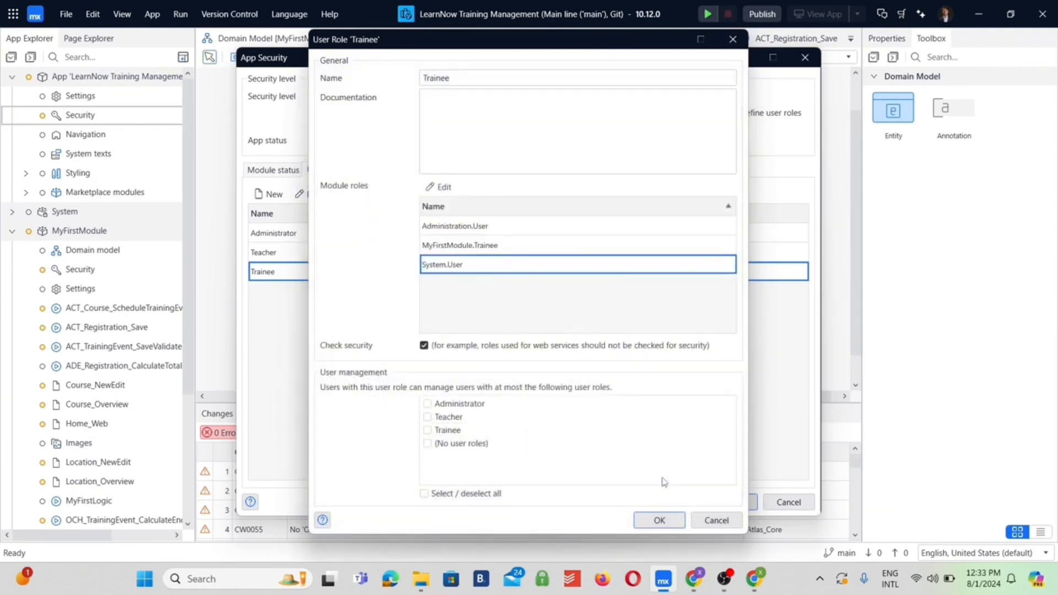
{"action": "left_click", "coordinate": [661, 520]}
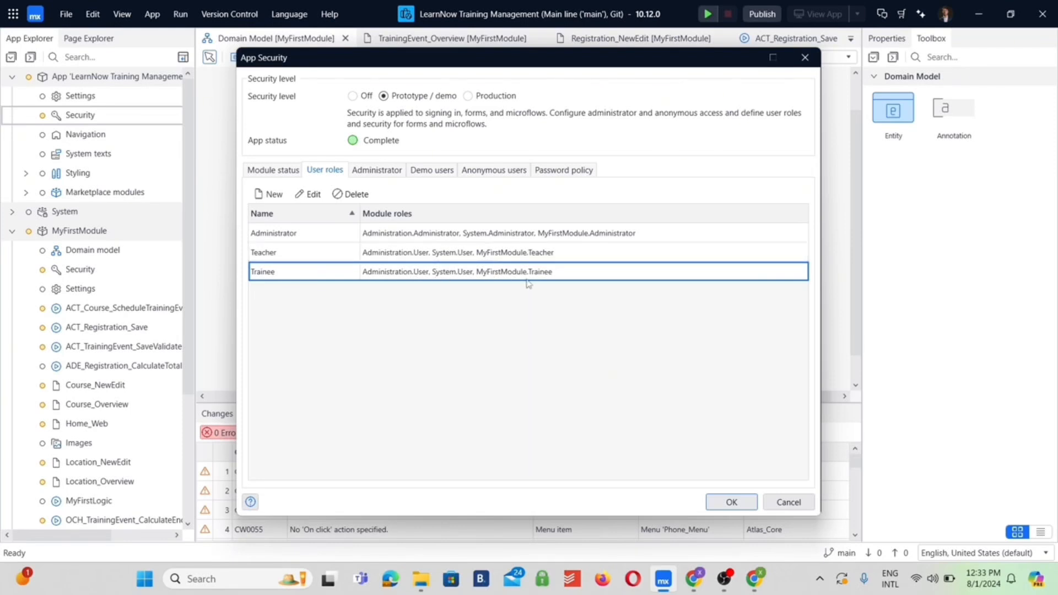
{"action": "left_click", "coordinate": [740, 508]}
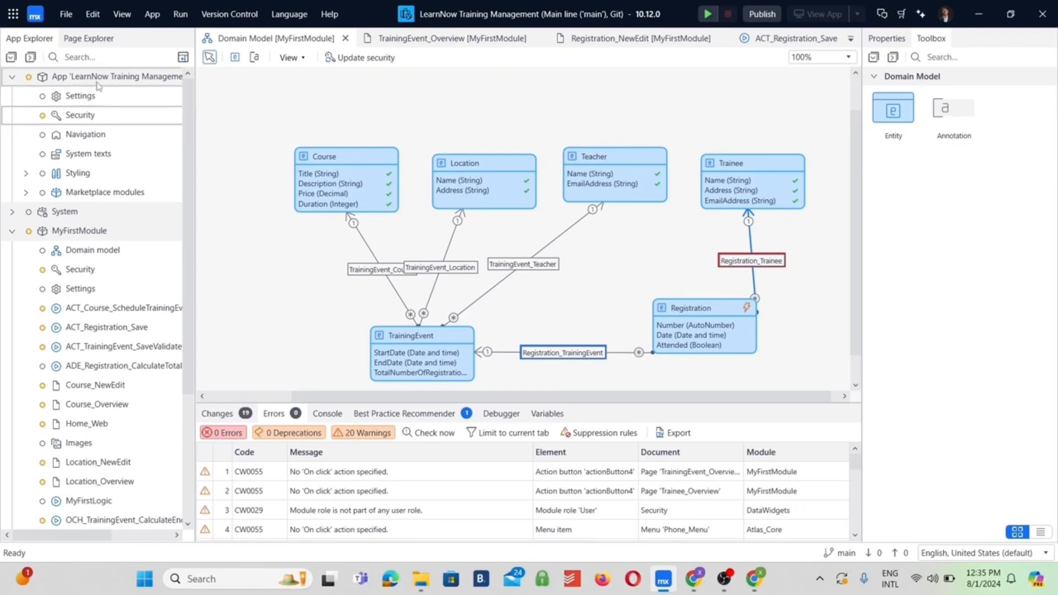
Rename the demo user demo_user in the app-level security to demo_teacher
{"action": "left_click", "coordinate": [81, 116]}
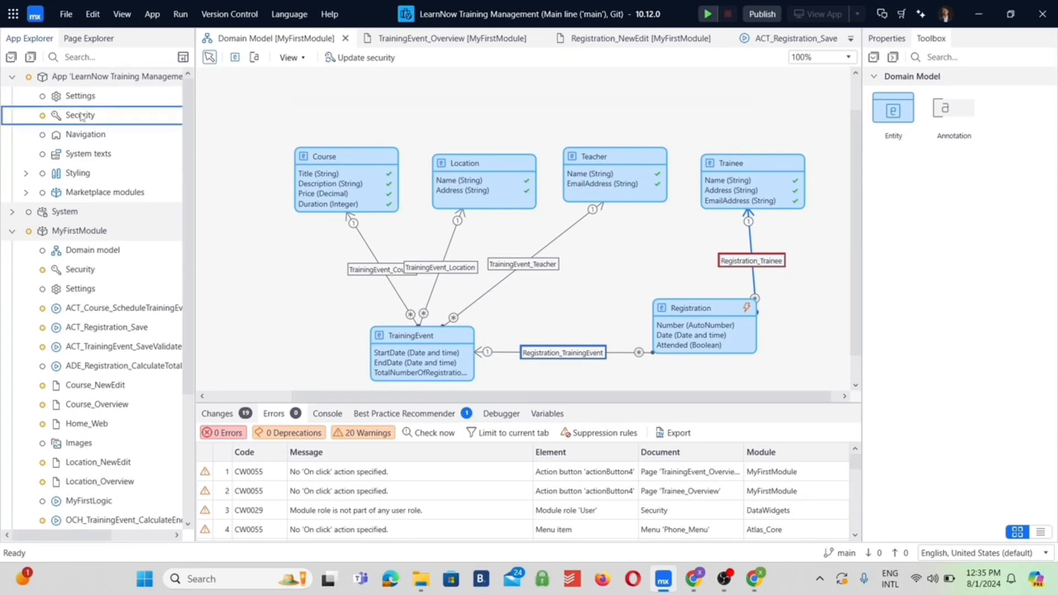
{"action": "double_click", "coordinate": [81, 116]}
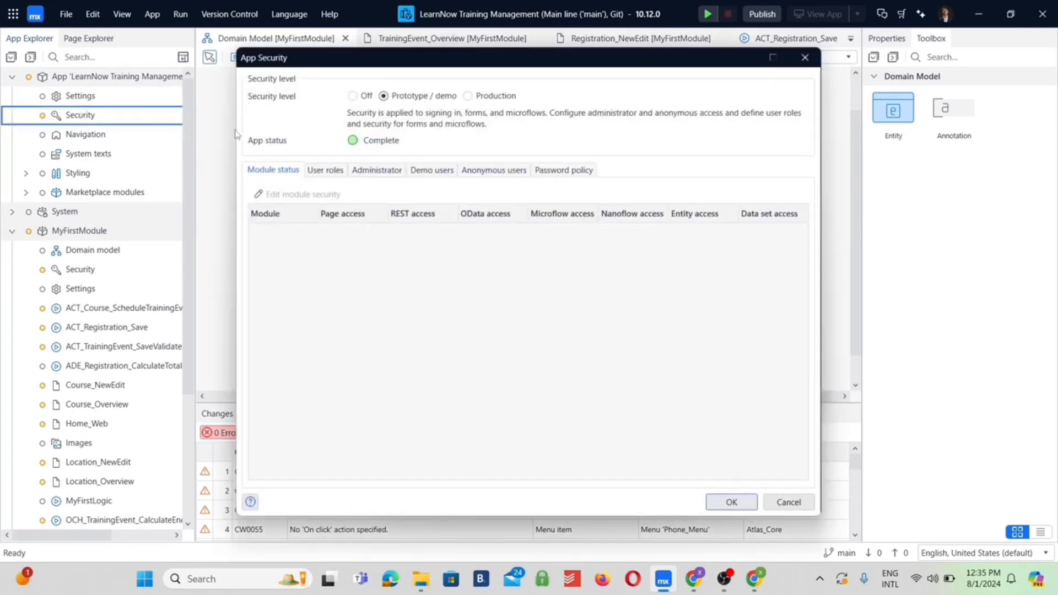
{"action": "left_click", "coordinate": [433, 171]}
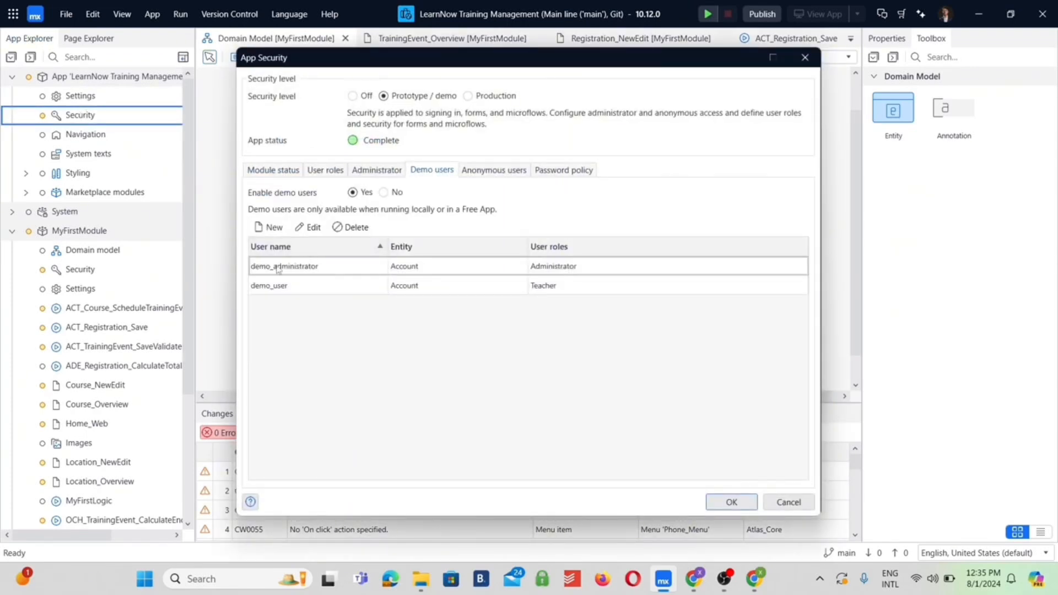
{"action": "left_click", "coordinate": [300, 288]}
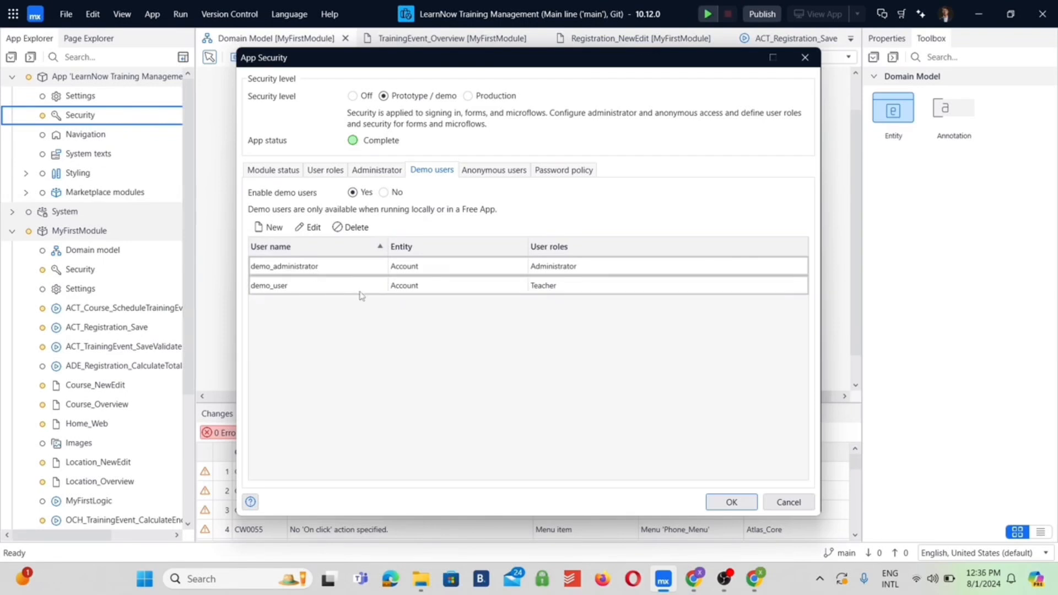
{"action": "double_click", "coordinate": [313, 292]}
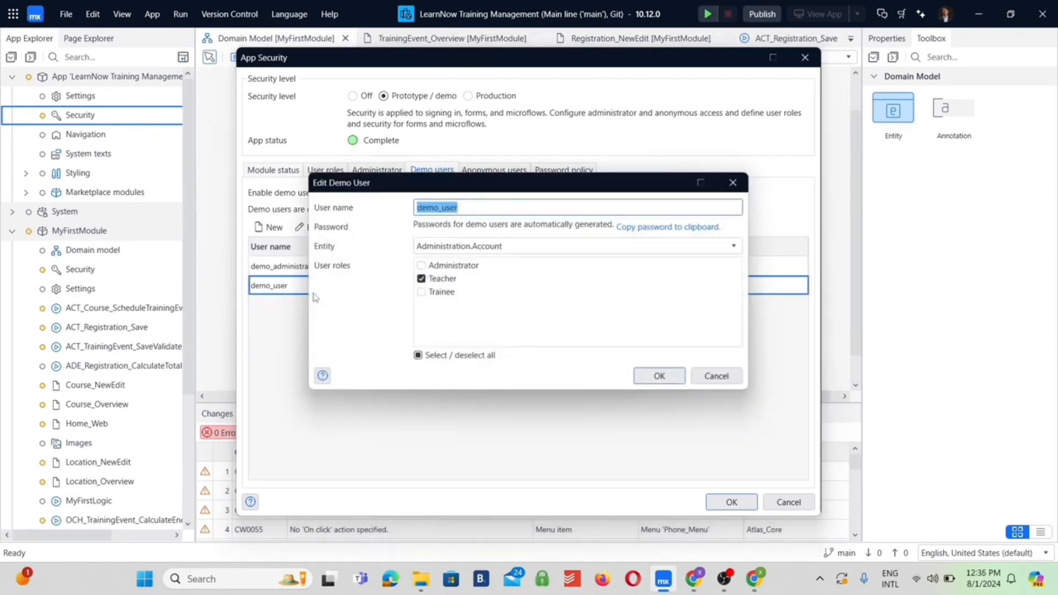
{"action": "left_click", "coordinate": [488, 208]}
{"action": "key", "text": "BackSpace"}
{"action": "key", "text": "BackSpace"}
{"action": "key", "text": "BackSpace"}
{"action": "type", "text": "teache"}
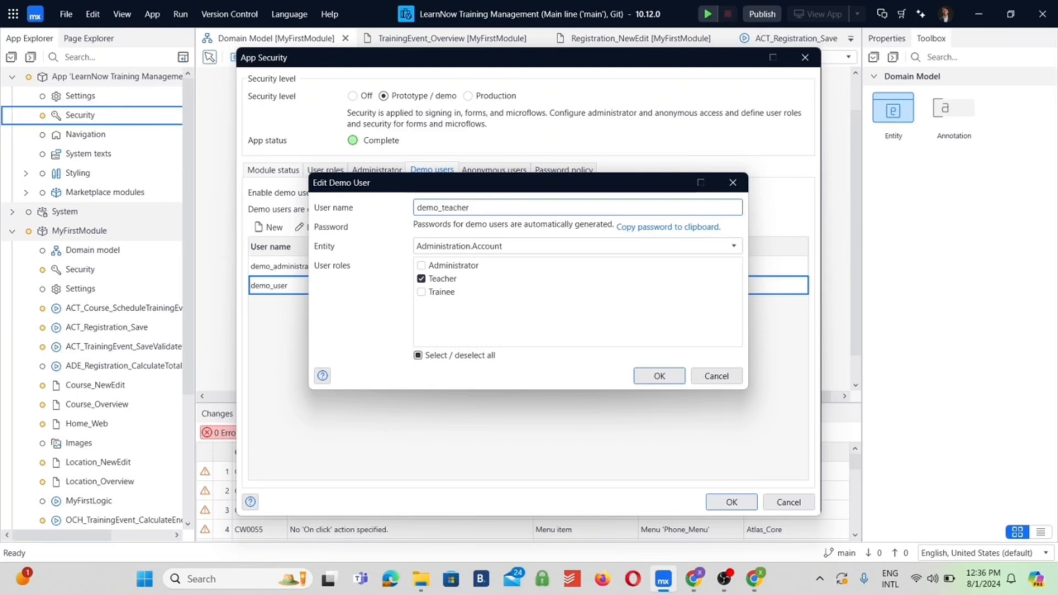
{"action": "key", "text": "Return"}
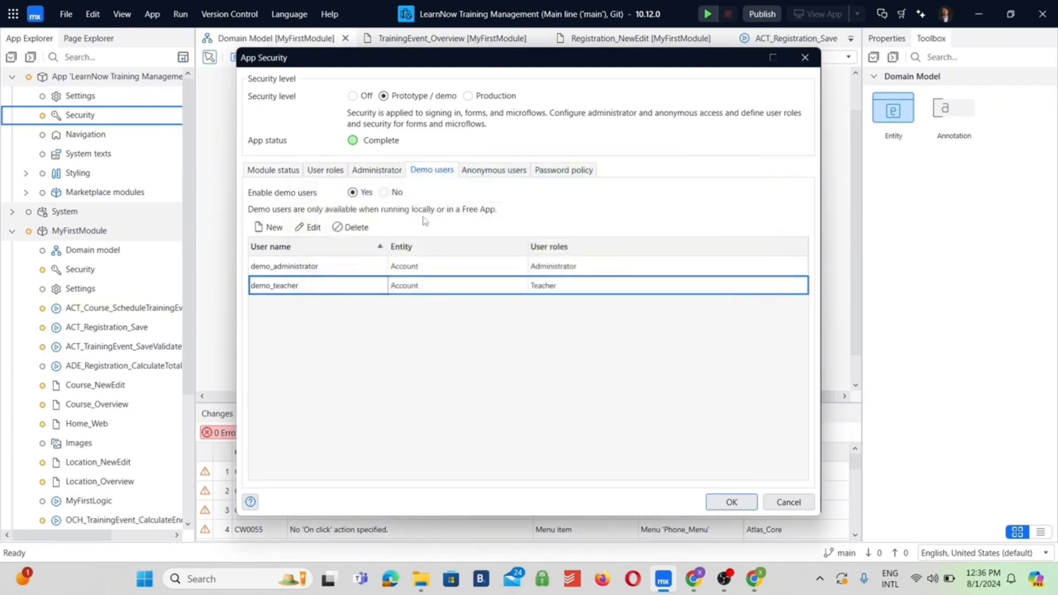
Add a demo user named demo_trainee with entity Administration.Account and the Trainee user role, and save the app security
{"action": "left_click", "coordinate": [273, 228]}
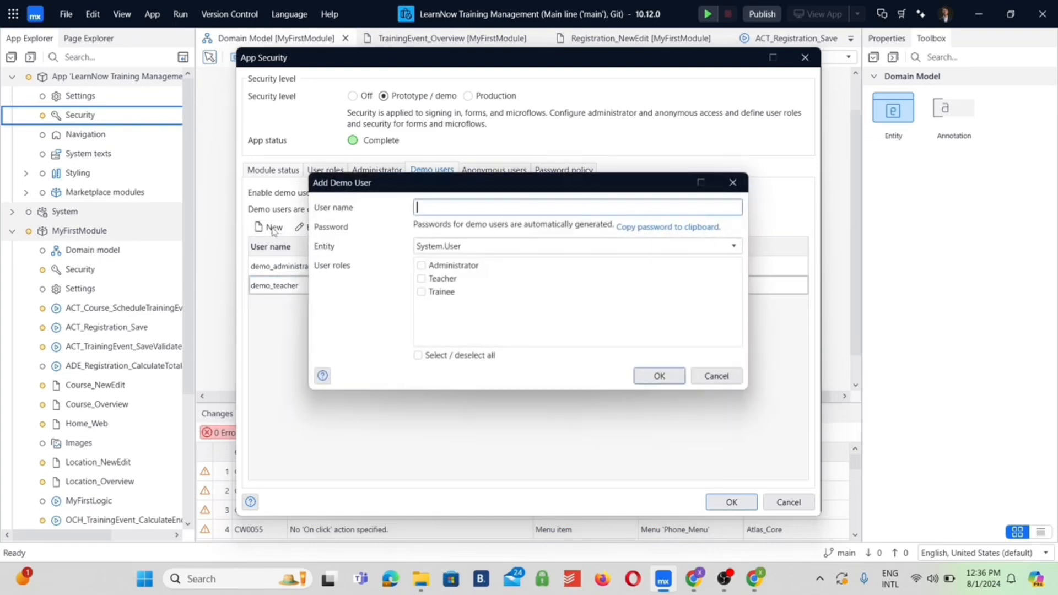
{"action": "type", "text": "demo_trainee"}
{"action": "left_click", "coordinate": [458, 251]}
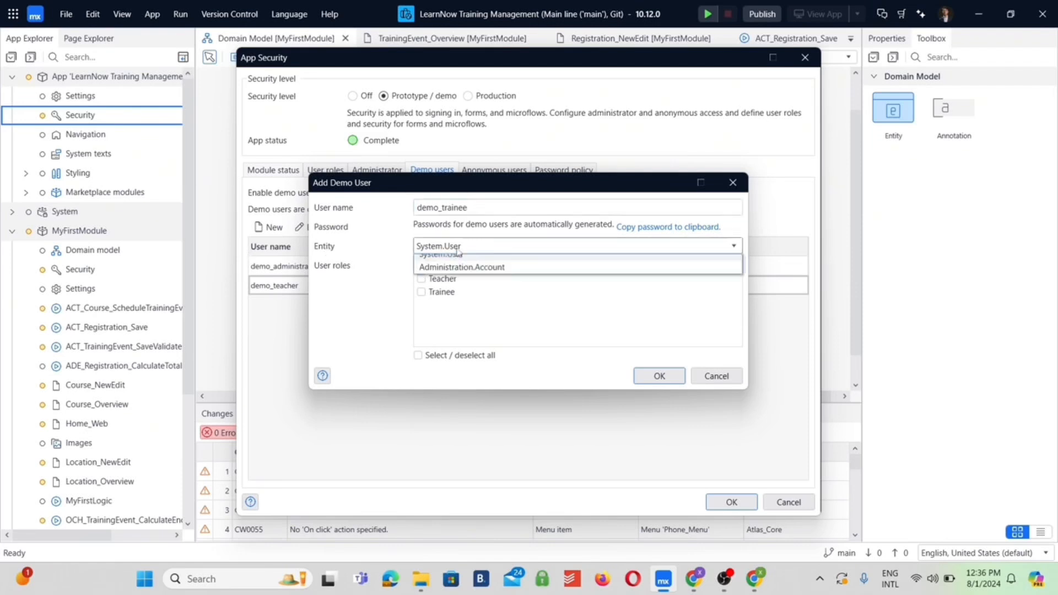
{"action": "left_click", "coordinate": [467, 275]}
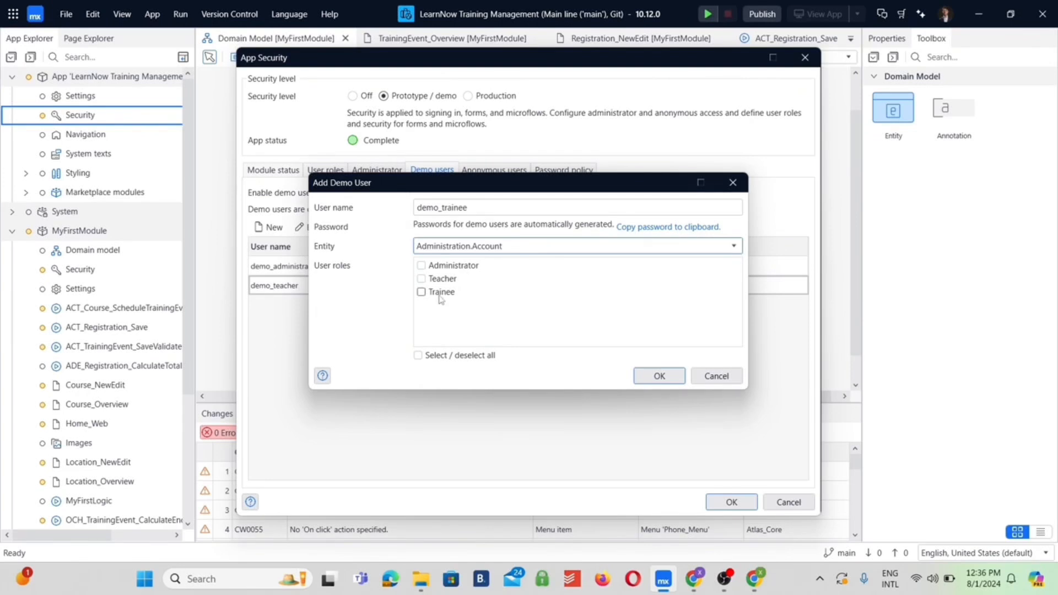
{"action": "left_click", "coordinate": [421, 292]}
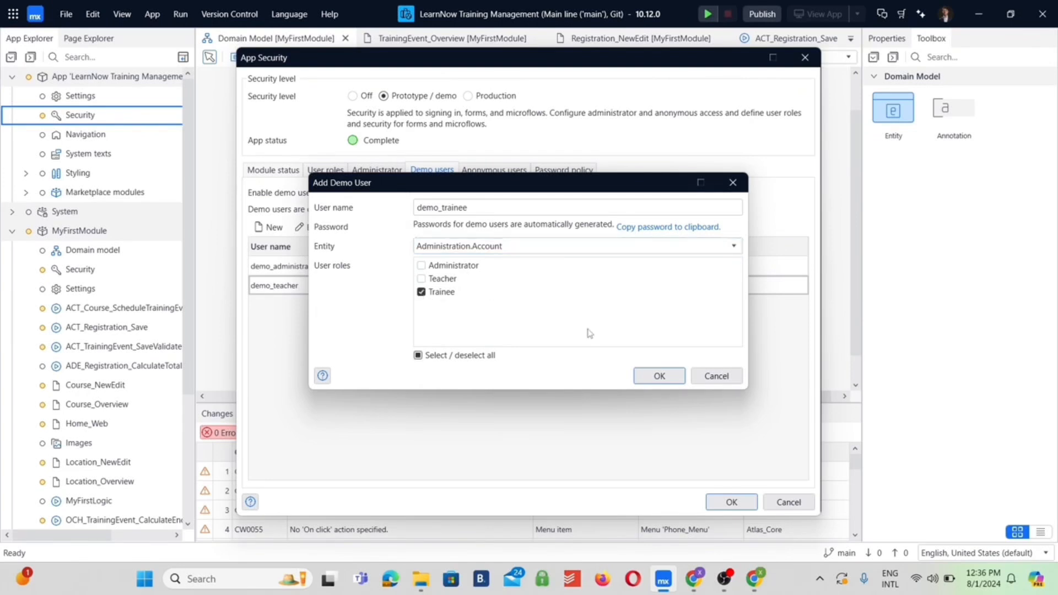
{"action": "left_click", "coordinate": [660, 377]}
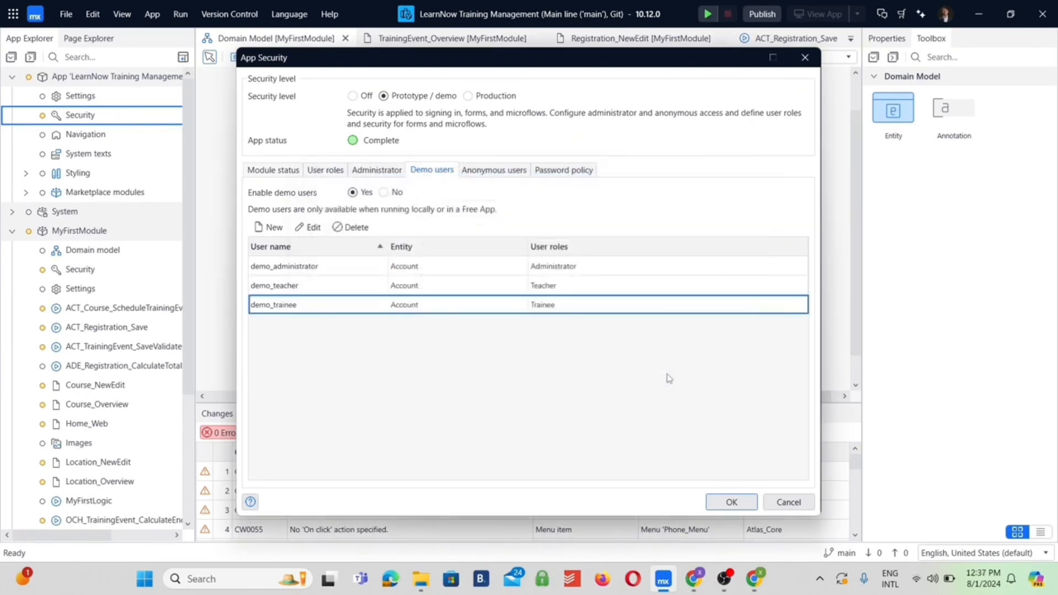
{"action": "left_click", "coordinate": [732, 503]}
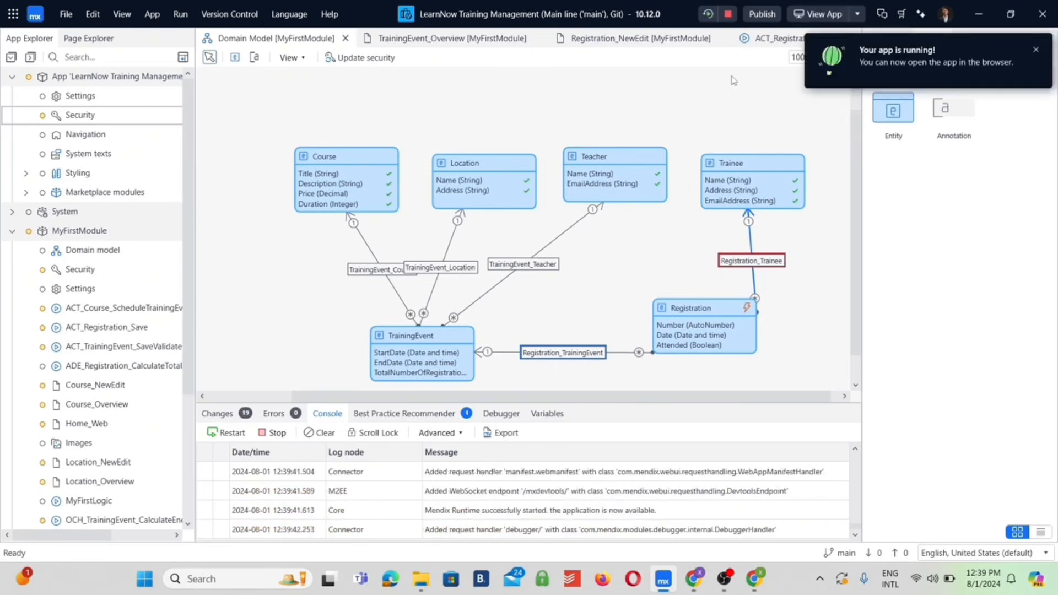
Open the locally running app in the browser
{"action": "left_click", "coordinate": [814, 14]}
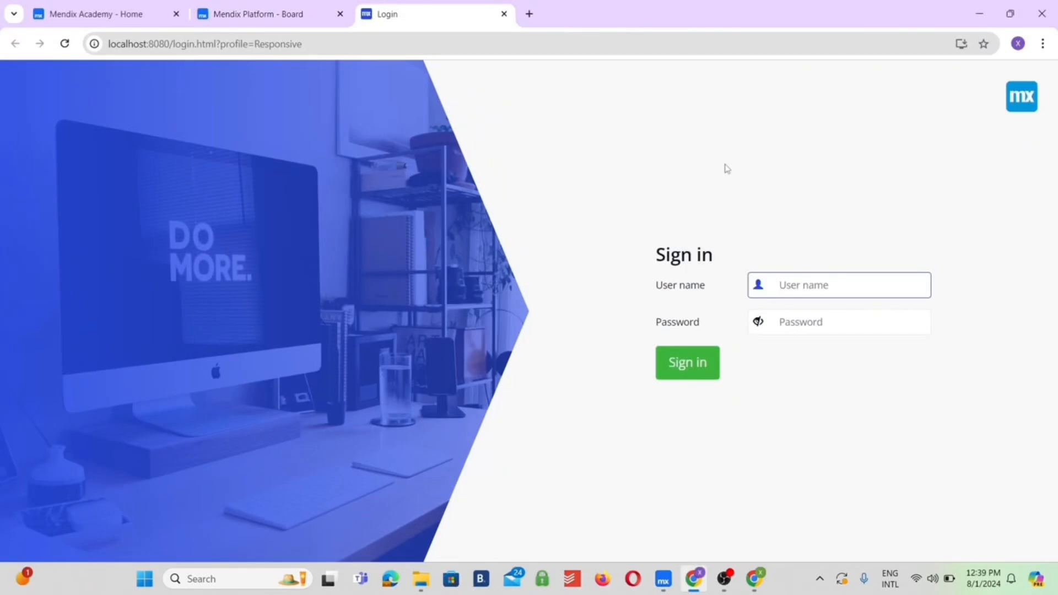
Sign in to the local app as MxAdmin with the account password and open the demo user switcher
{"action": "type", "text": "MxAdmin"}
{"action": "key", "text": "Tab"}
{"action": "type", "text": "1"}
{"action": "left_click", "coordinate": [702, 365]}
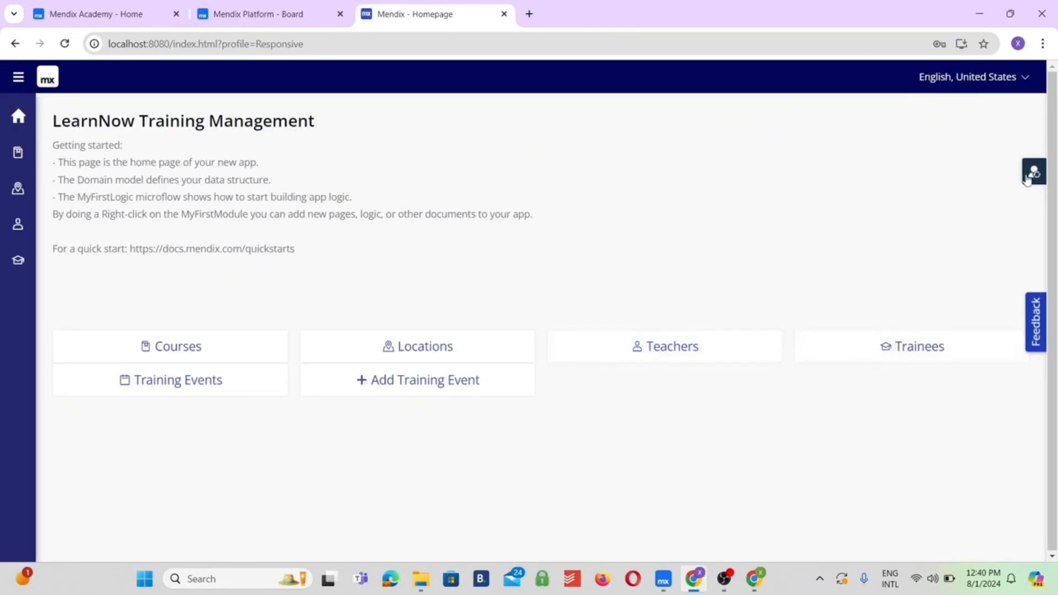
{"action": "left_click", "coordinate": [1033, 172]}
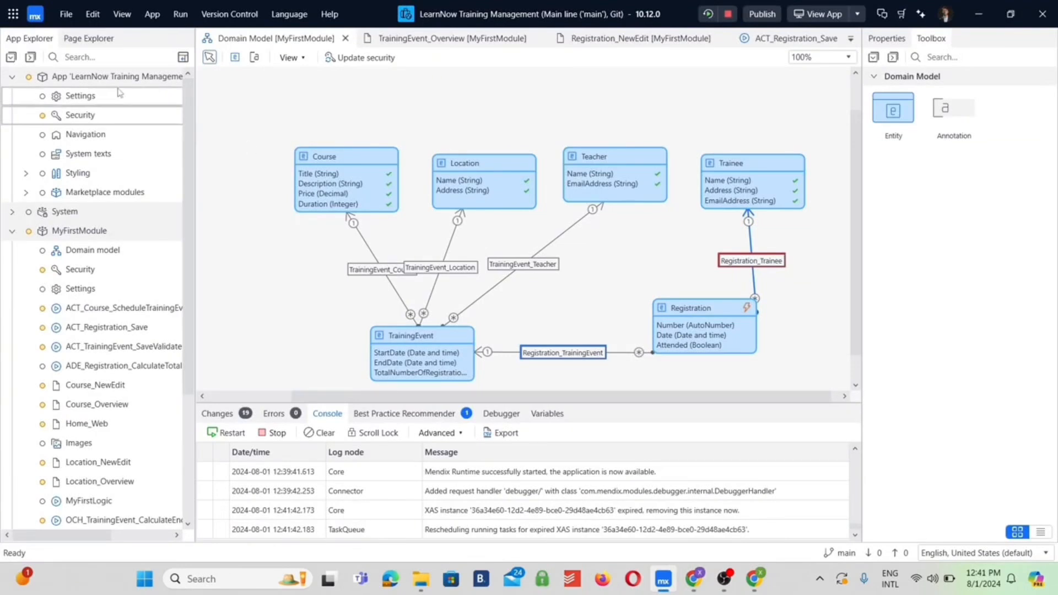
Add the Trainee user role to the role-based home pages in the app's responsive web navigation
{"action": "left_click", "coordinate": [76, 138]}
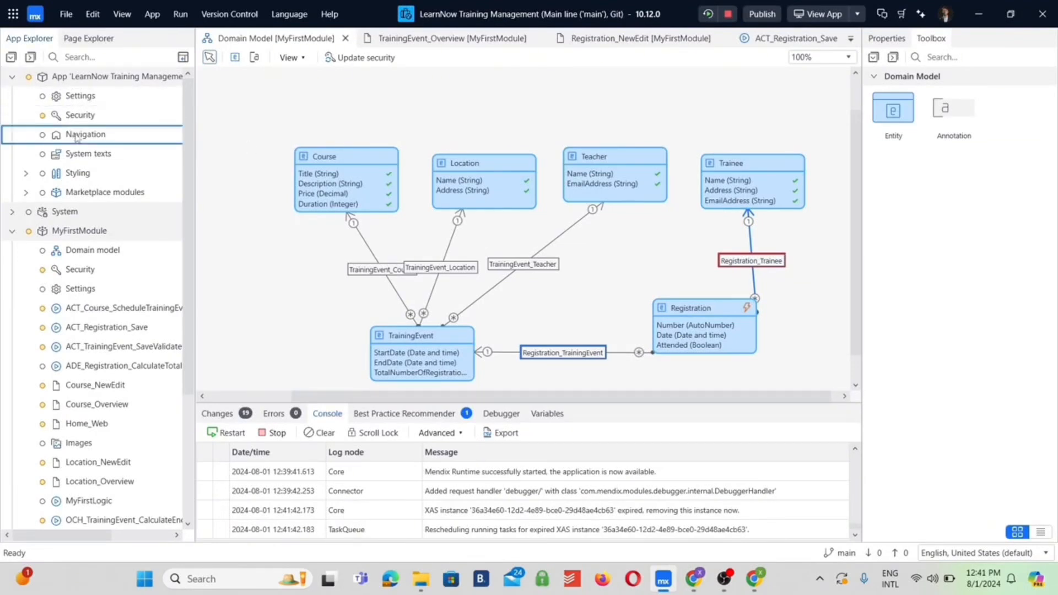
{"action": "double_click", "coordinate": [76, 138]}
{"action": "scroll", "coordinate": [76, 138], "scroll_direction": "down", "scroll_amount": 3}
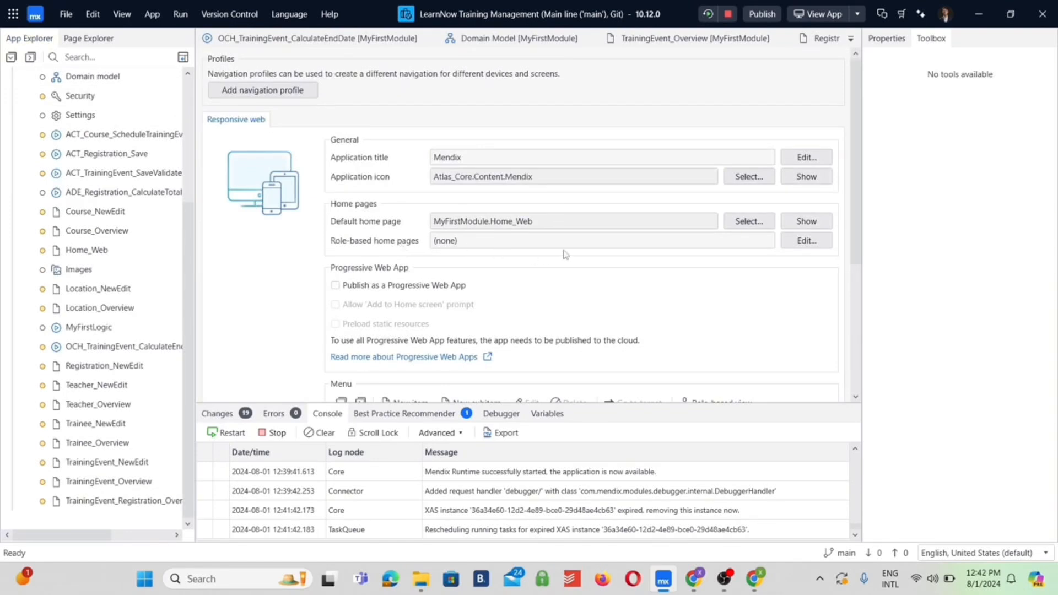
{"action": "left_click", "coordinate": [805, 241]}
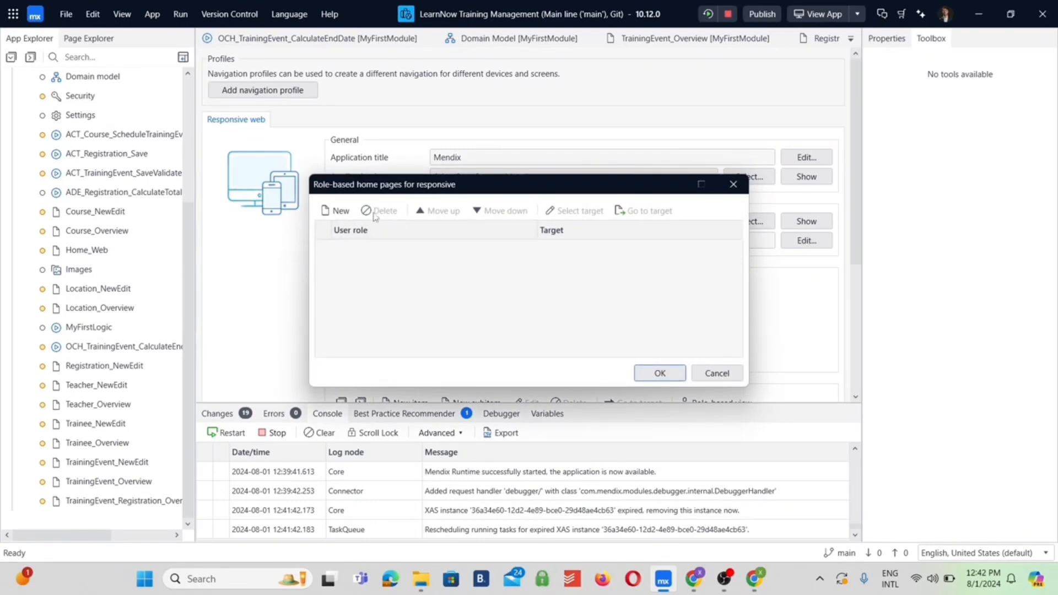
{"action": "left_click", "coordinate": [333, 211]}
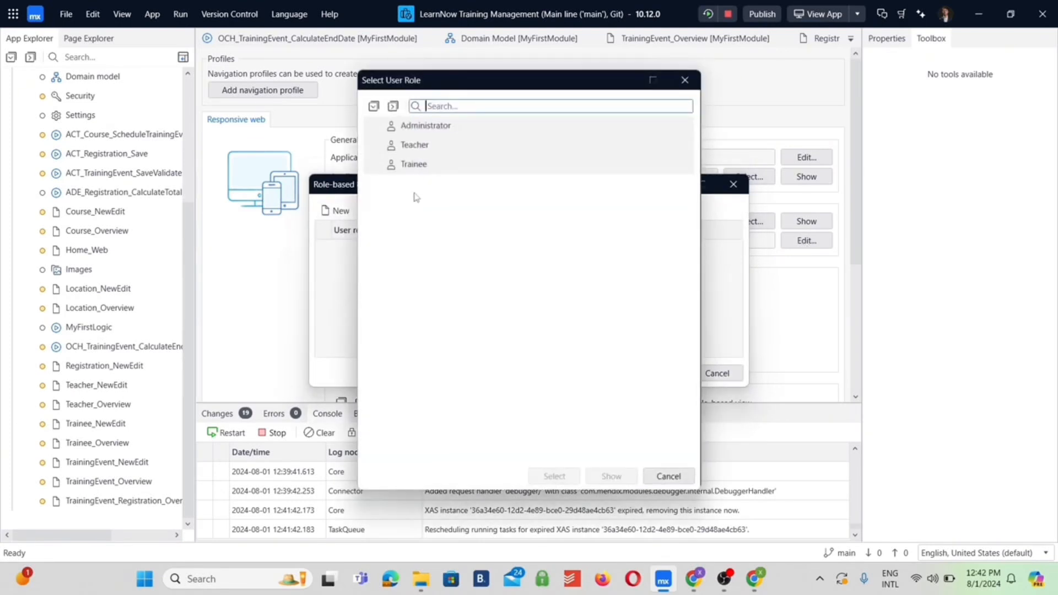
{"action": "left_click", "coordinate": [437, 165]}
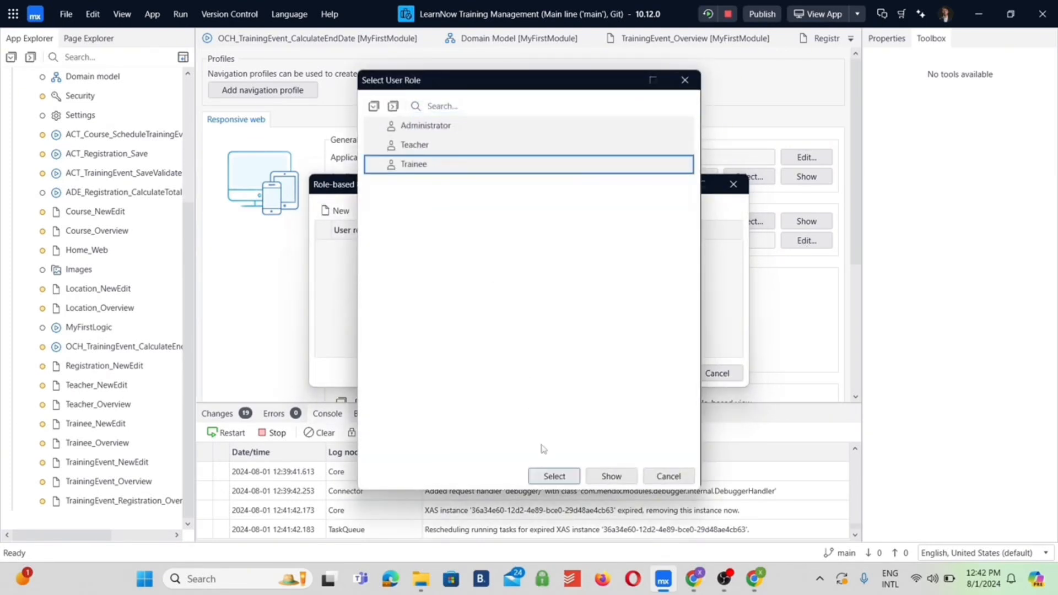
{"action": "left_click", "coordinate": [556, 476]}
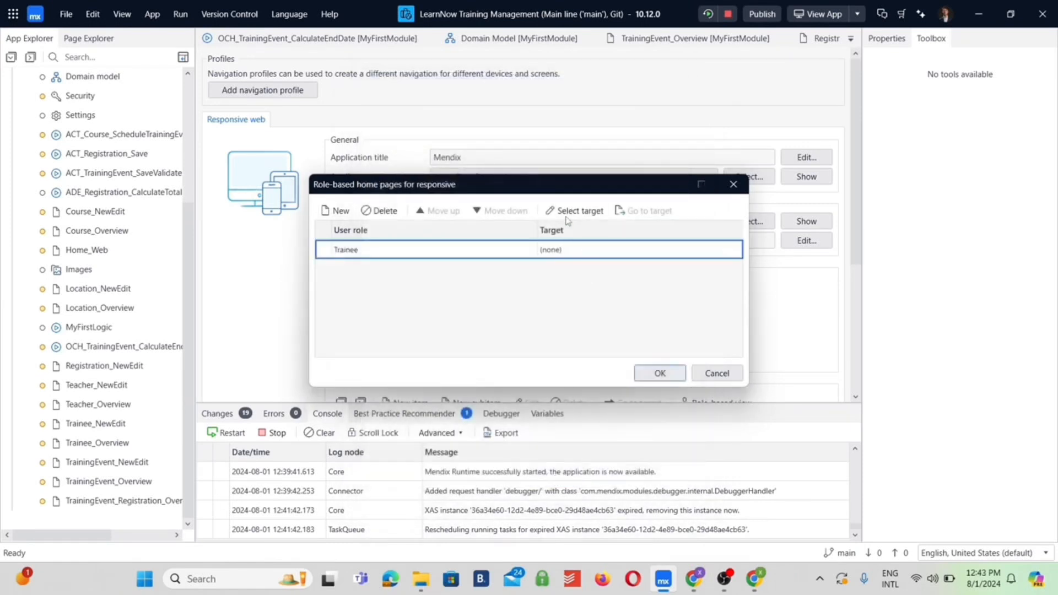
Set MyFirstModule's TrainingEvent_Overview page as the Trainee home page target and confirm the role-based home pages
{"action": "left_click", "coordinate": [575, 211]}
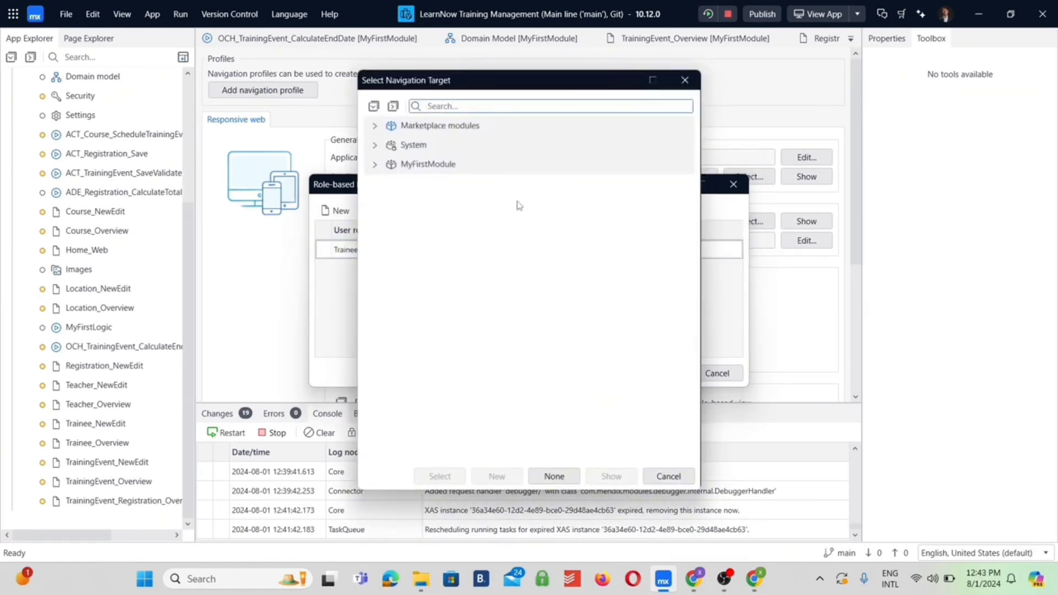
{"action": "left_click", "coordinate": [376, 165]}
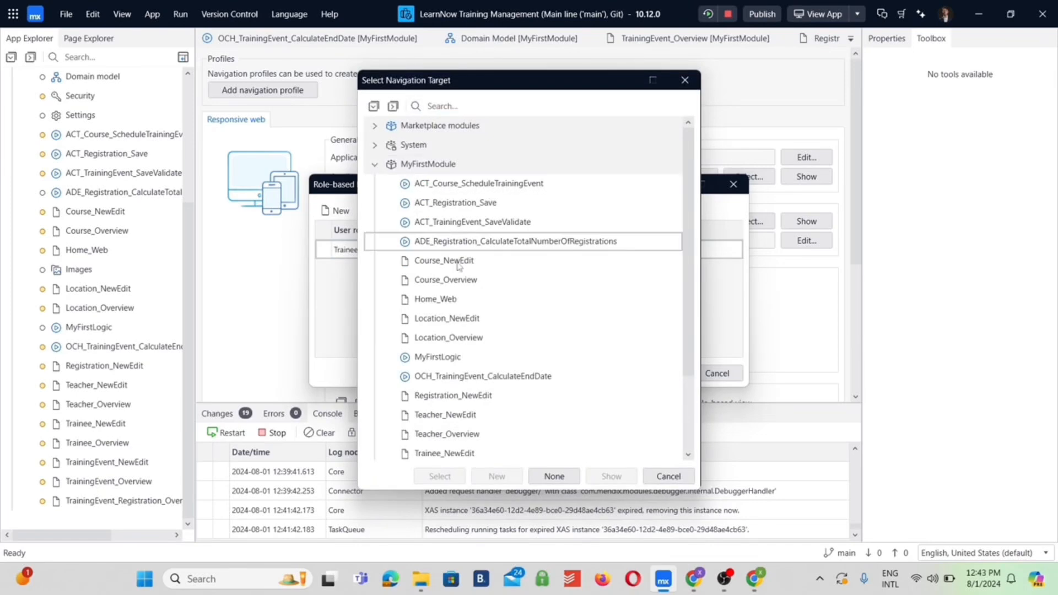
{"action": "scroll", "coordinate": [479, 318], "scroll_direction": "down", "scroll_amount": 2}
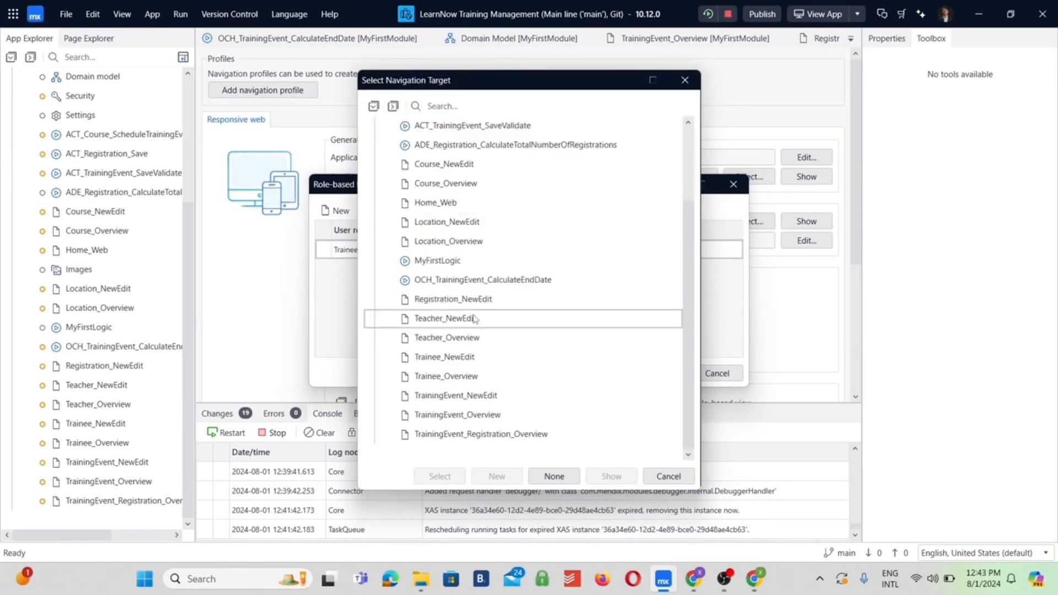
{"action": "left_click", "coordinate": [484, 415]}
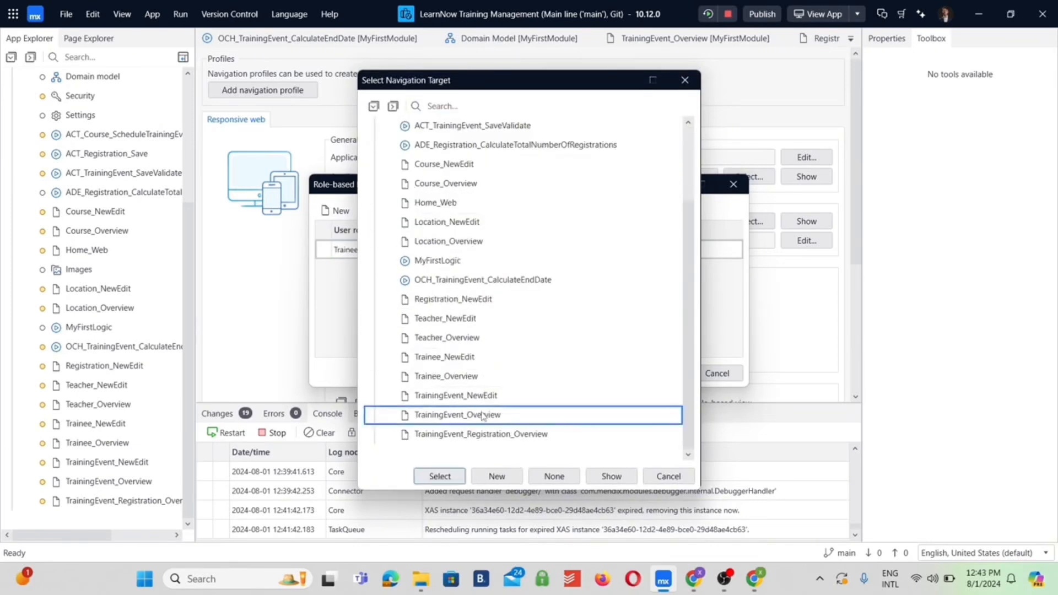
{"action": "left_click", "coordinate": [440, 478]}
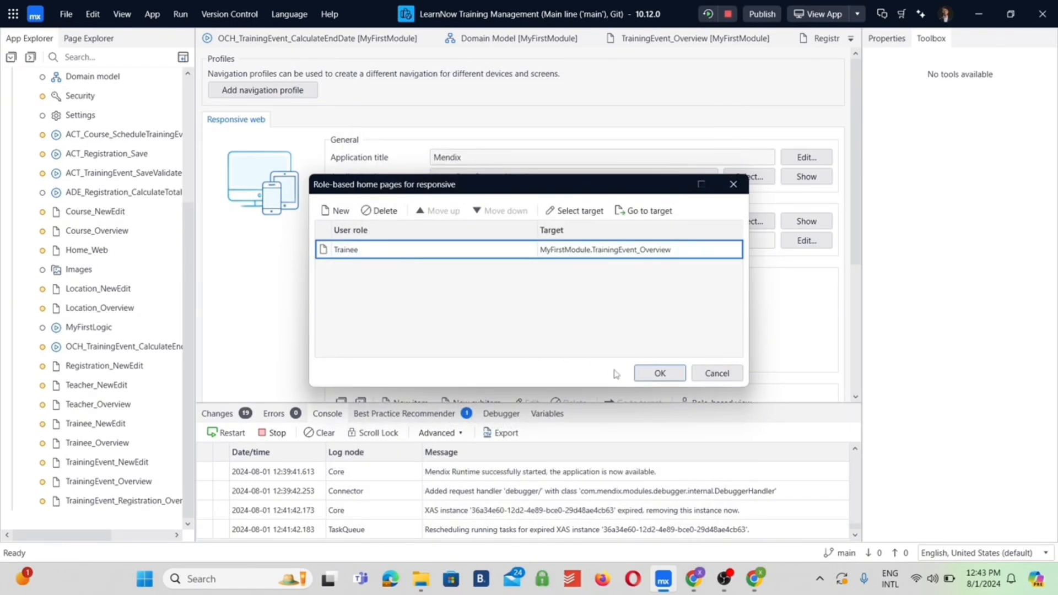
{"action": "left_click", "coordinate": [660, 373]}
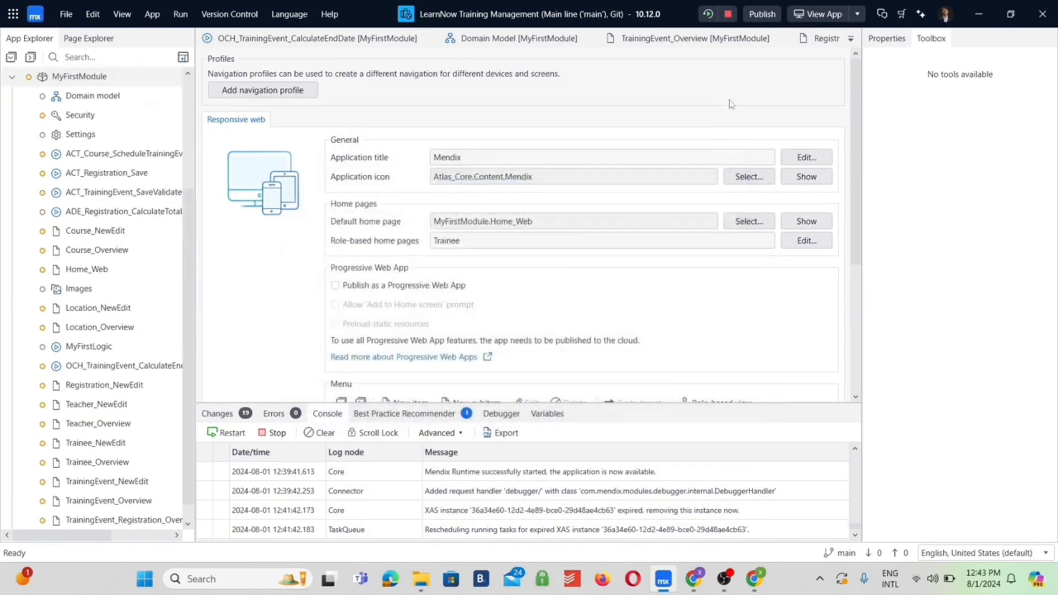
Save the navigation changes, rerun the app locally and open it in the browser
{"action": "left_click", "coordinate": [708, 14]}
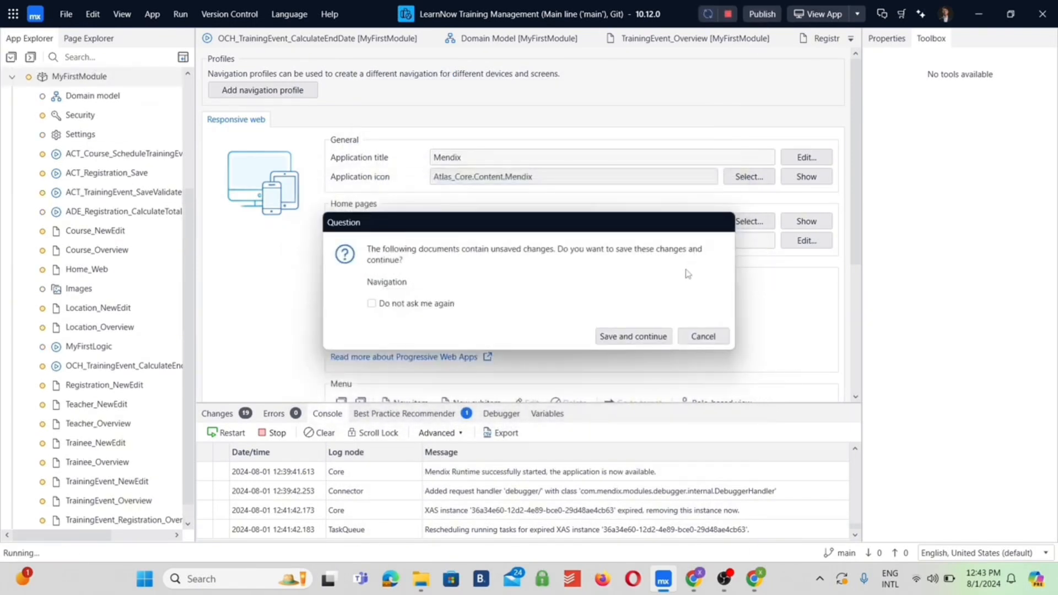
{"action": "left_click", "coordinate": [647, 334]}
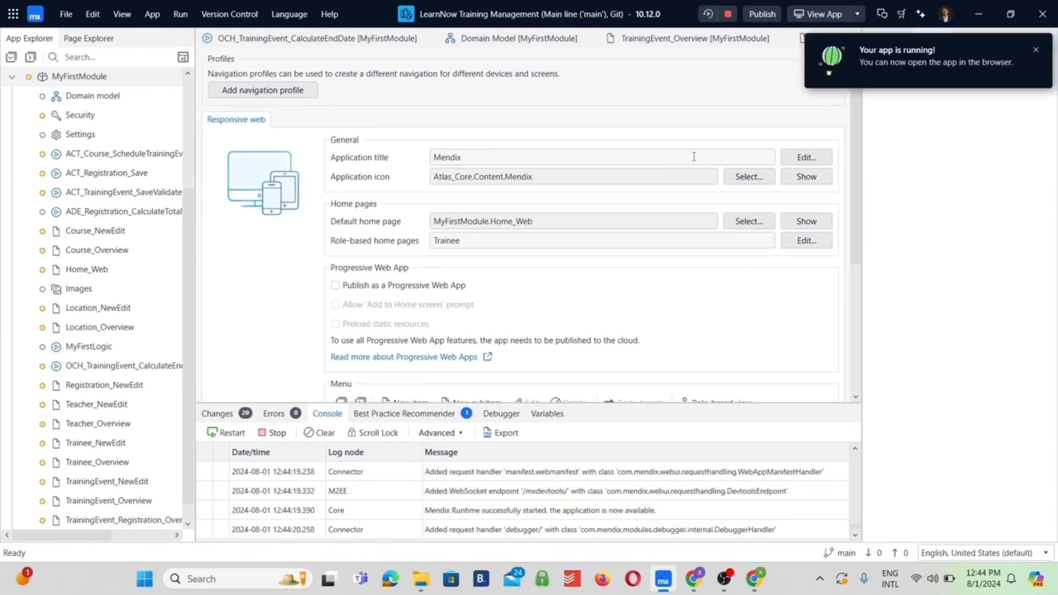
{"action": "left_click", "coordinate": [824, 14]}
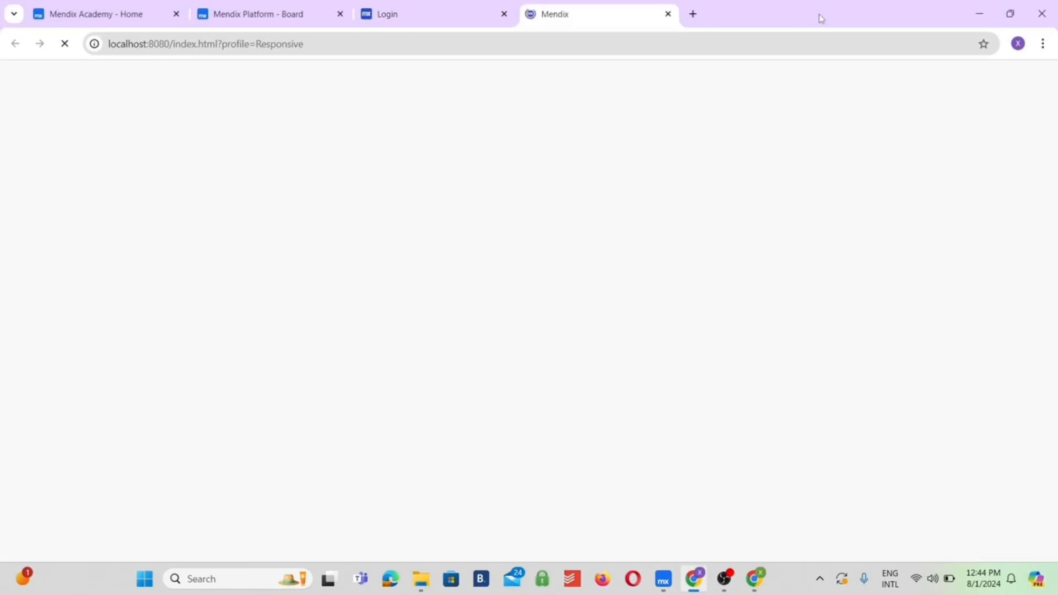
Sign in as MxAdmin with the account password and switch to the demo_trainee demo user
{"action": "type", "text": "M"}
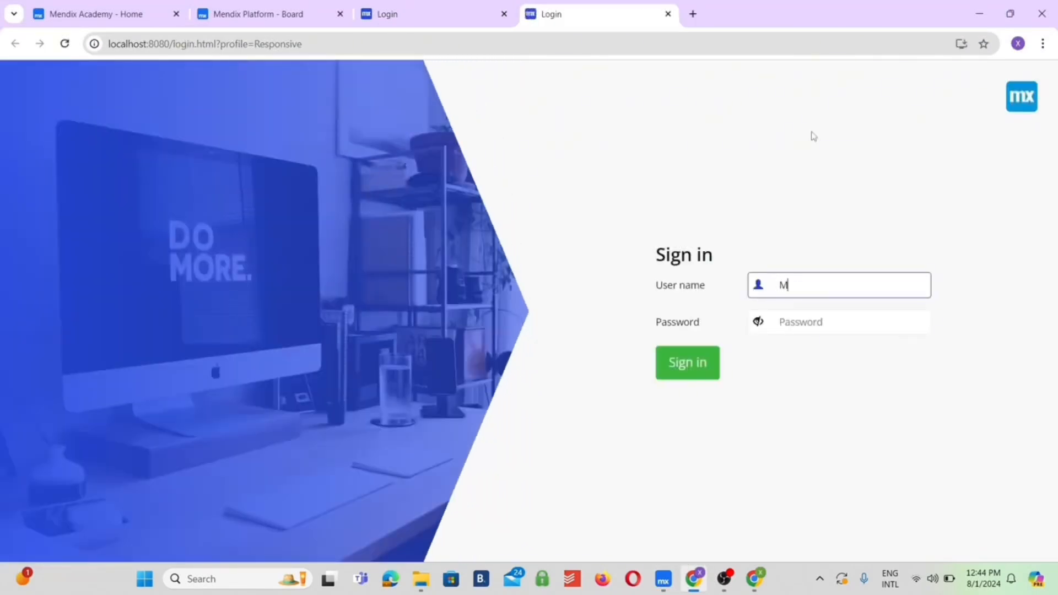
{"action": "type", "text": "xAdmin"}
{"action": "key", "text": "Tab"}
{"action": "type", "text": "1"}
{"action": "key", "text": "Return"}
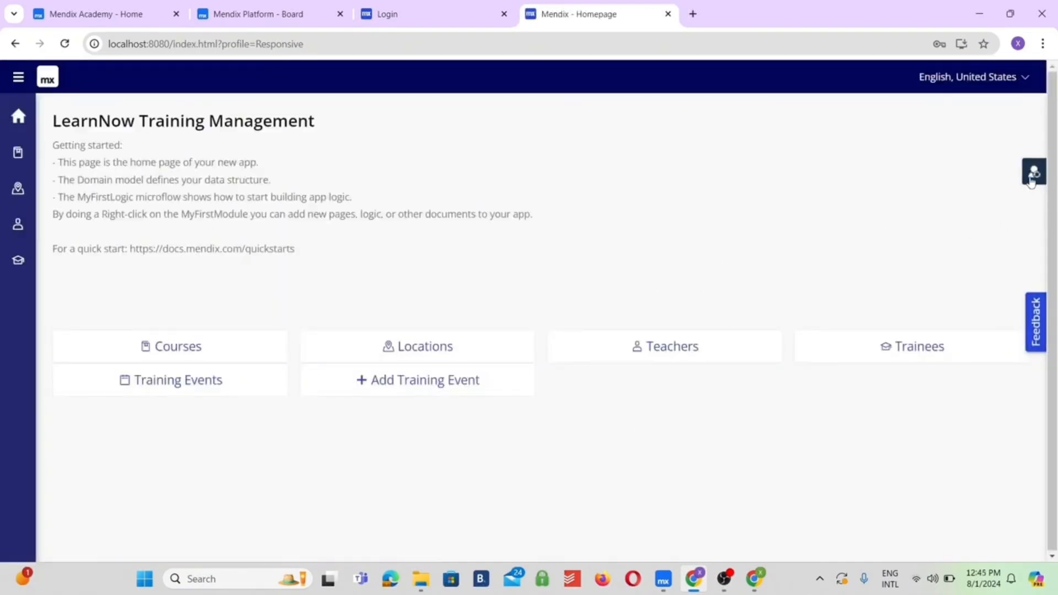
{"action": "left_click", "coordinate": [1034, 172]}
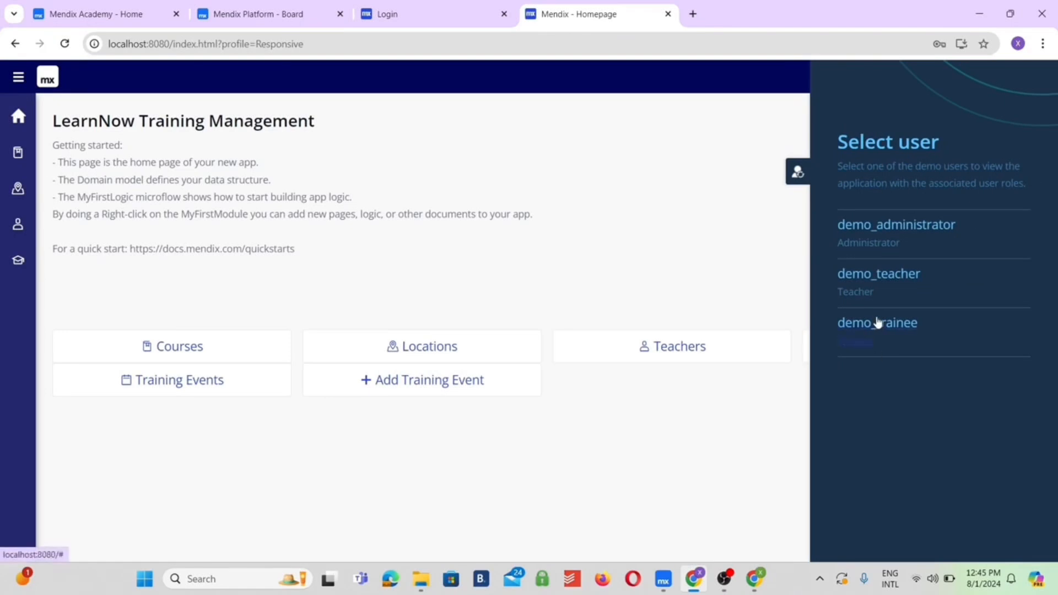
{"action": "left_click", "coordinate": [877, 323]}
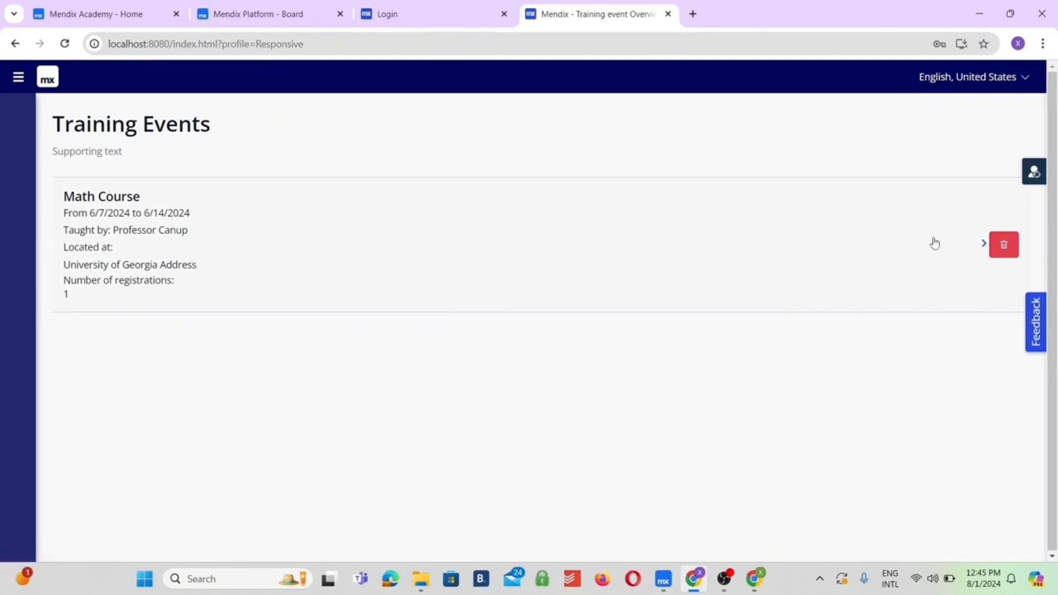
Try to delete the Math Course training event as the demo trainee
{"action": "left_click", "coordinate": [1006, 245]}
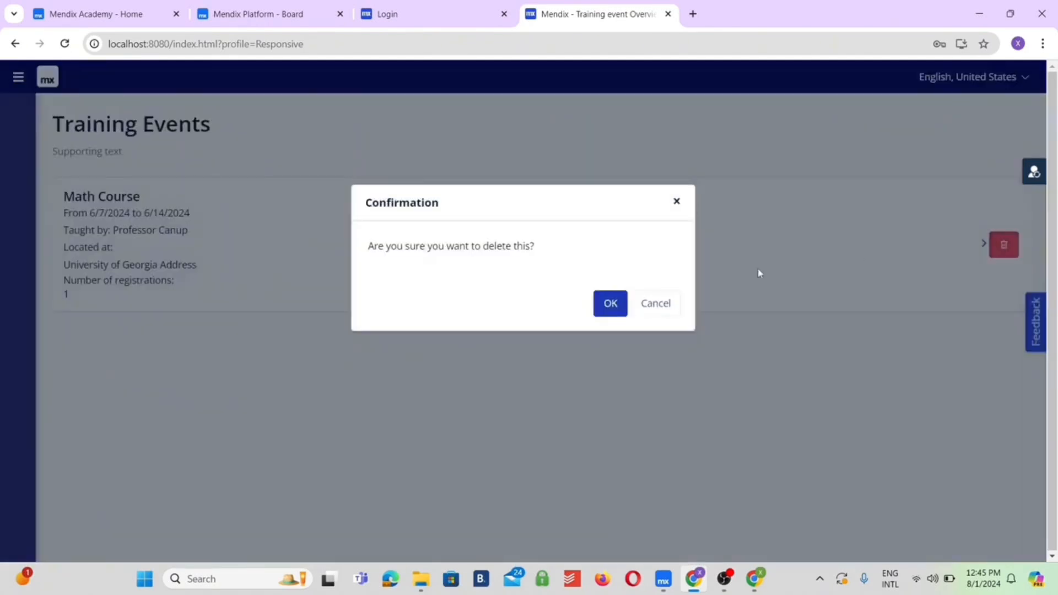
{"action": "left_click", "coordinate": [613, 310]}
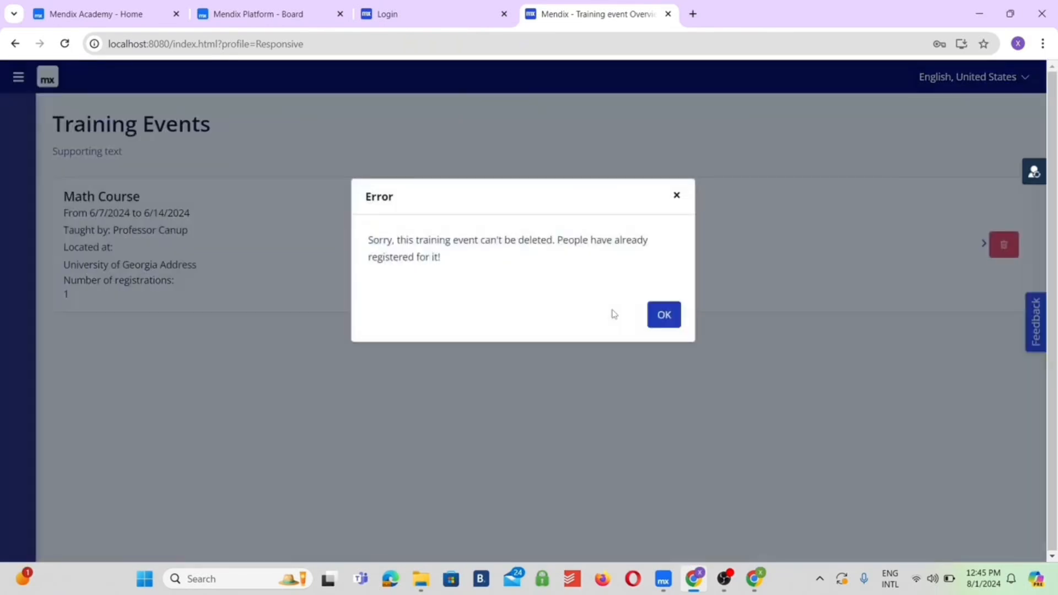
{"action": "left_click", "coordinate": [665, 318]}
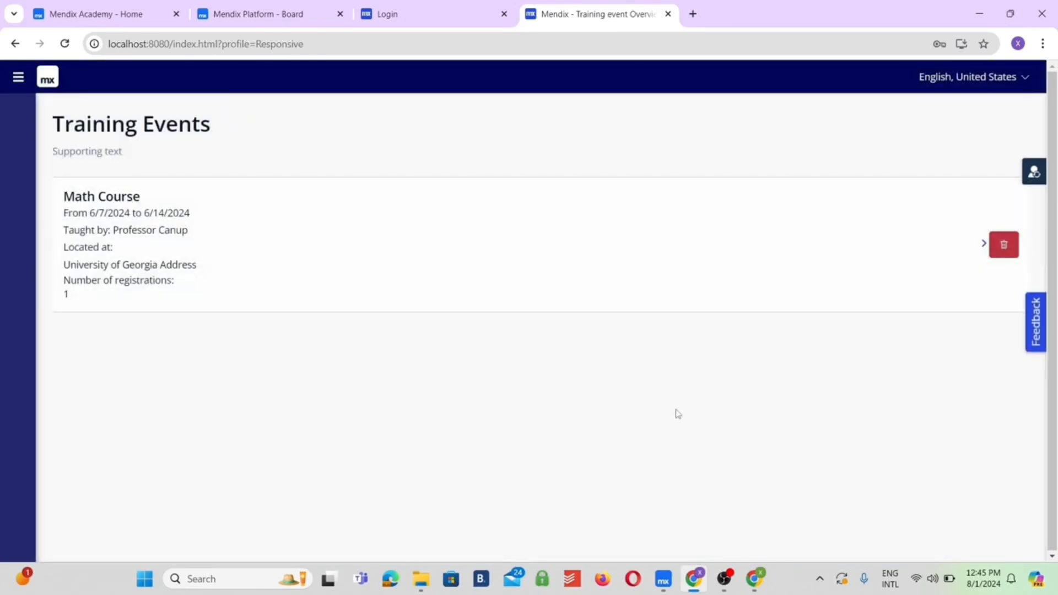
Switch back to Mendix Studio Pro and set the app security level to Production
{"action": "left_click", "coordinate": [664, 582]}
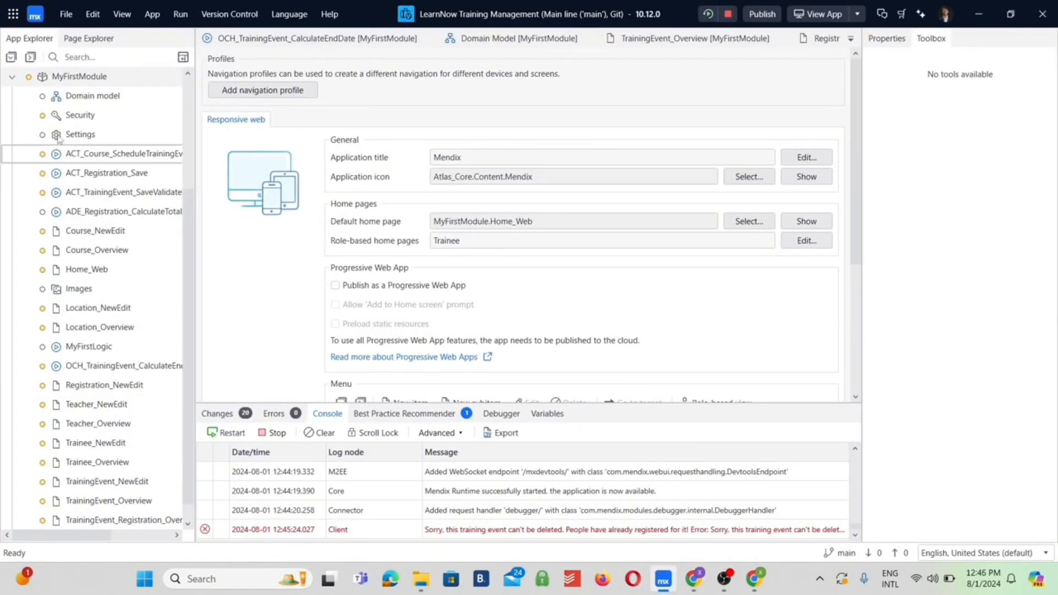
{"action": "scroll", "coordinate": [31, 96], "scroll_direction": "up", "scroll_amount": 3}
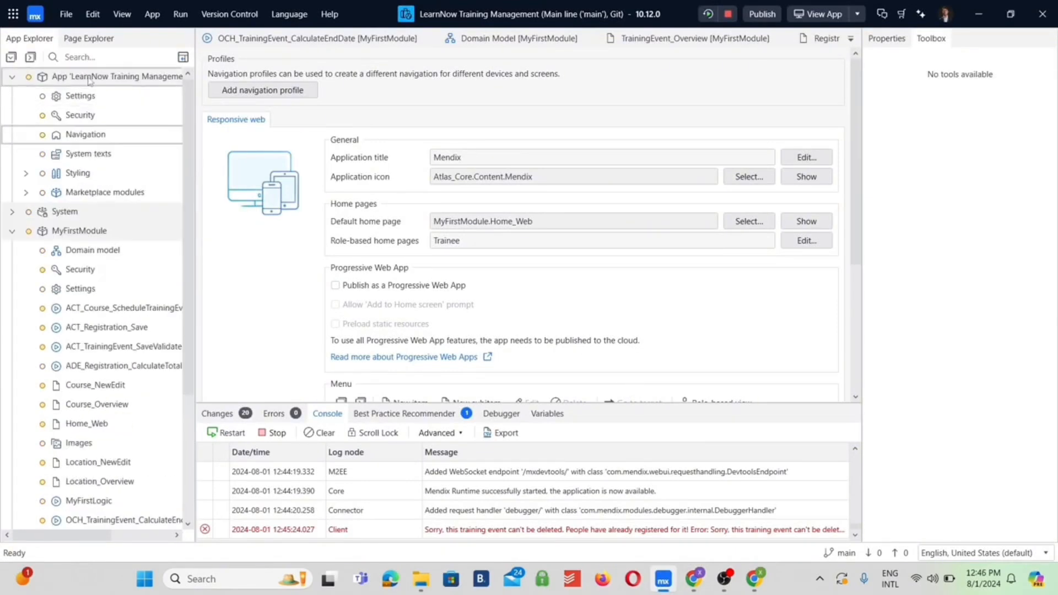
{"action": "double_click", "coordinate": [84, 115]}
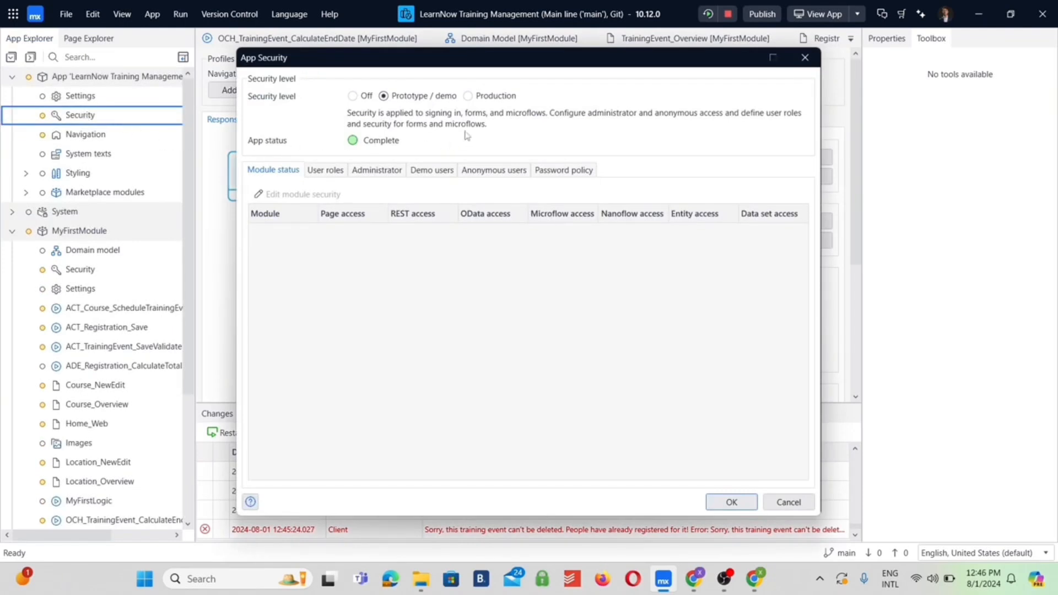
{"action": "left_click", "coordinate": [467, 96]}
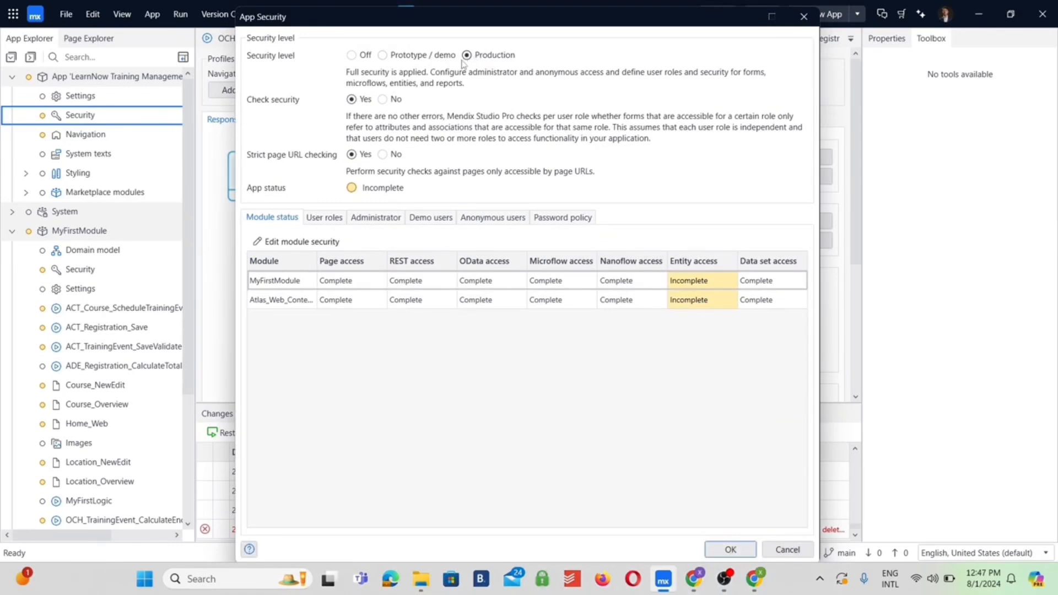
{"action": "left_click", "coordinate": [728, 545]}
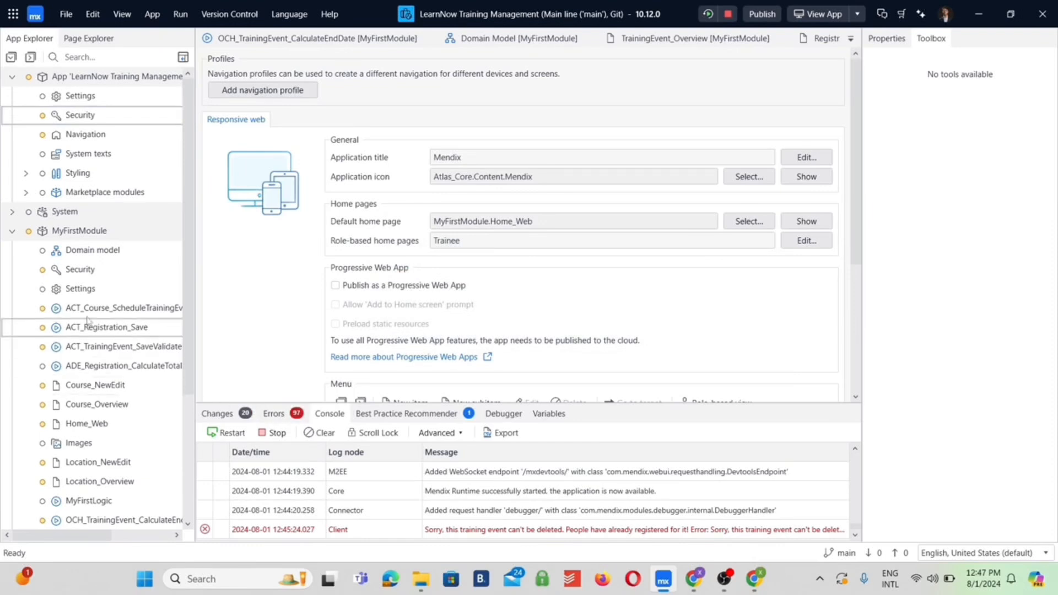
In MyFirstModule's security, add access rules on all entities for the Administrator role, allowing creating, deleting and Read, Write member access
{"action": "double_click", "coordinate": [74, 270]}
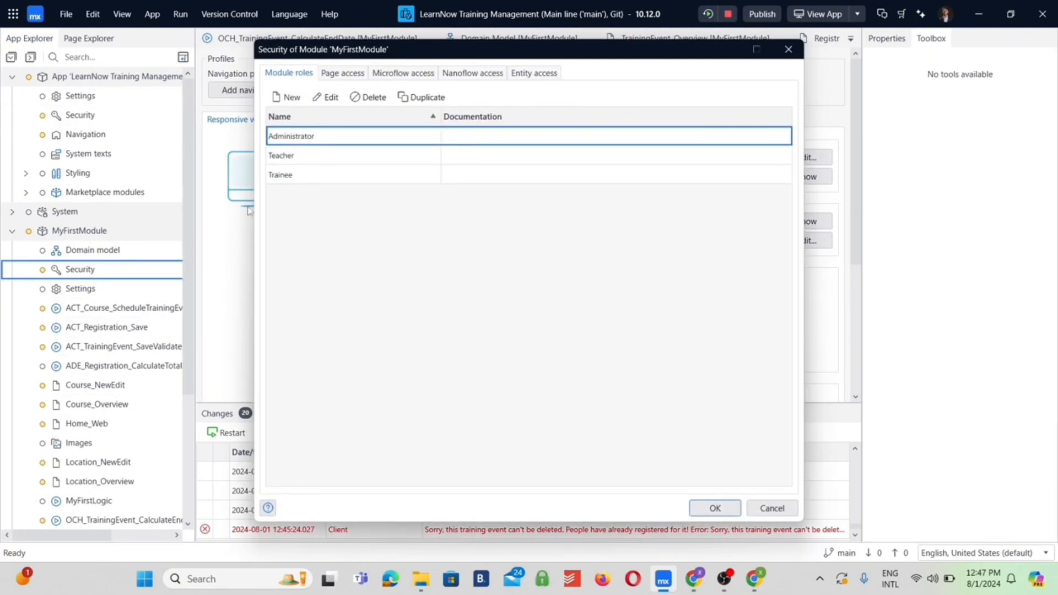
{"action": "left_click", "coordinate": [526, 73]}
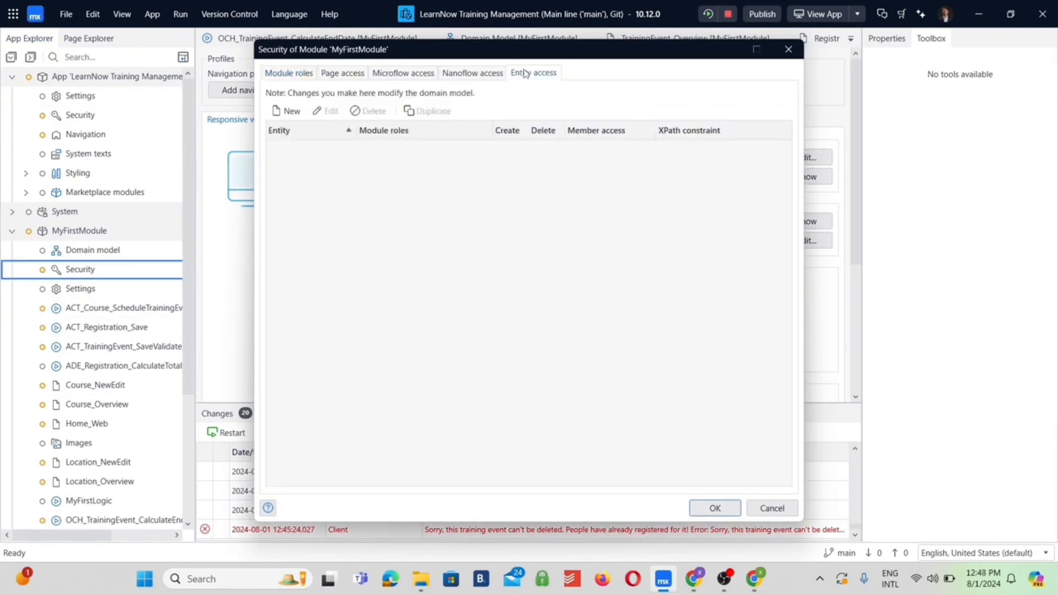
{"action": "left_click", "coordinate": [287, 111]}
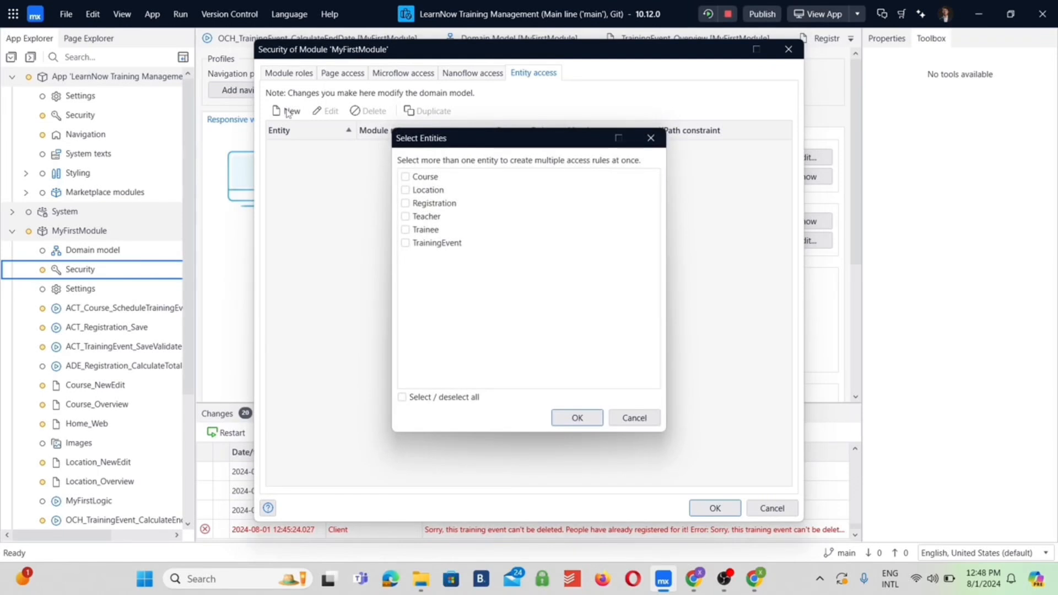
{"action": "left_click", "coordinate": [402, 397]}
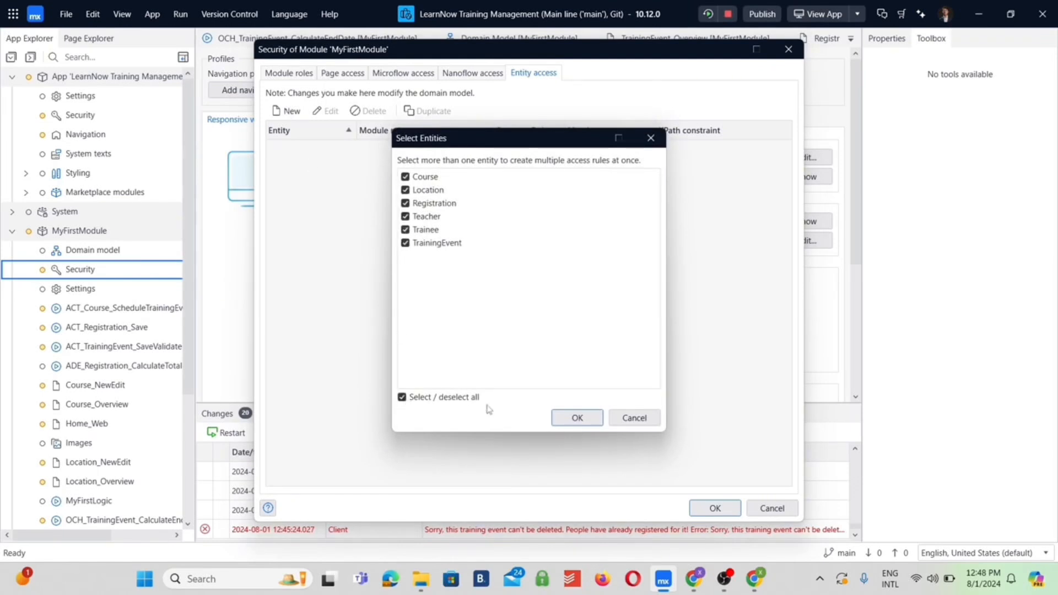
{"action": "left_click", "coordinate": [573, 418]}
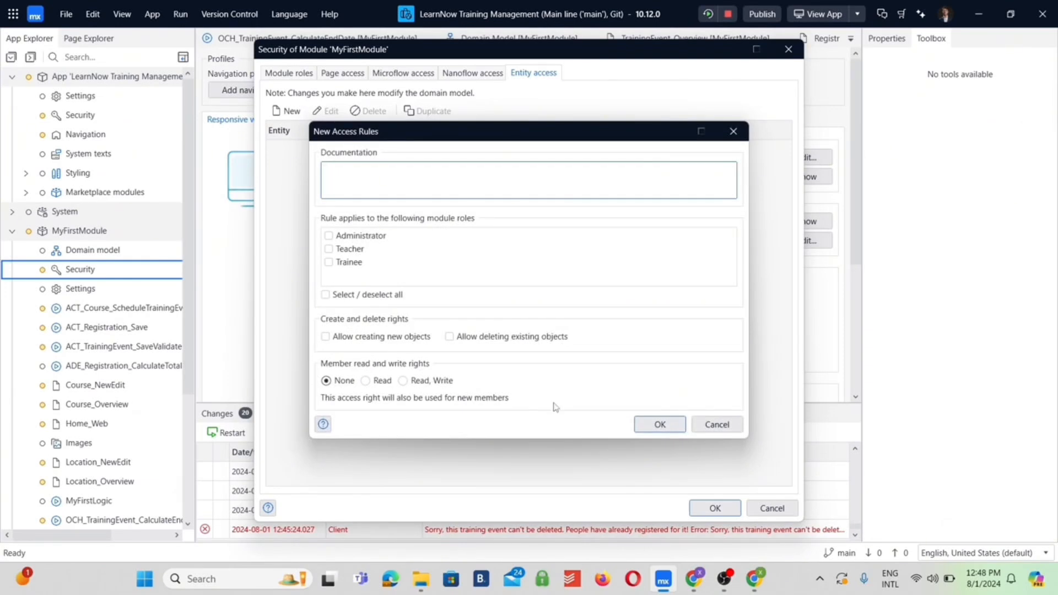
{"action": "left_click", "coordinate": [329, 236]}
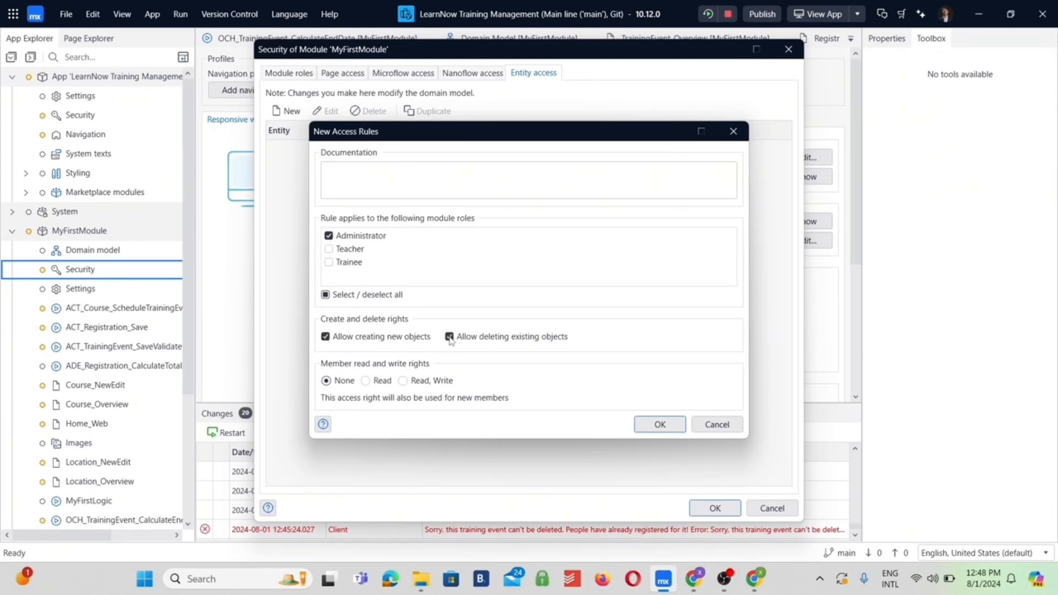
{"action": "left_click", "coordinate": [403, 381]}
{"action": "left_click", "coordinate": [657, 433]}
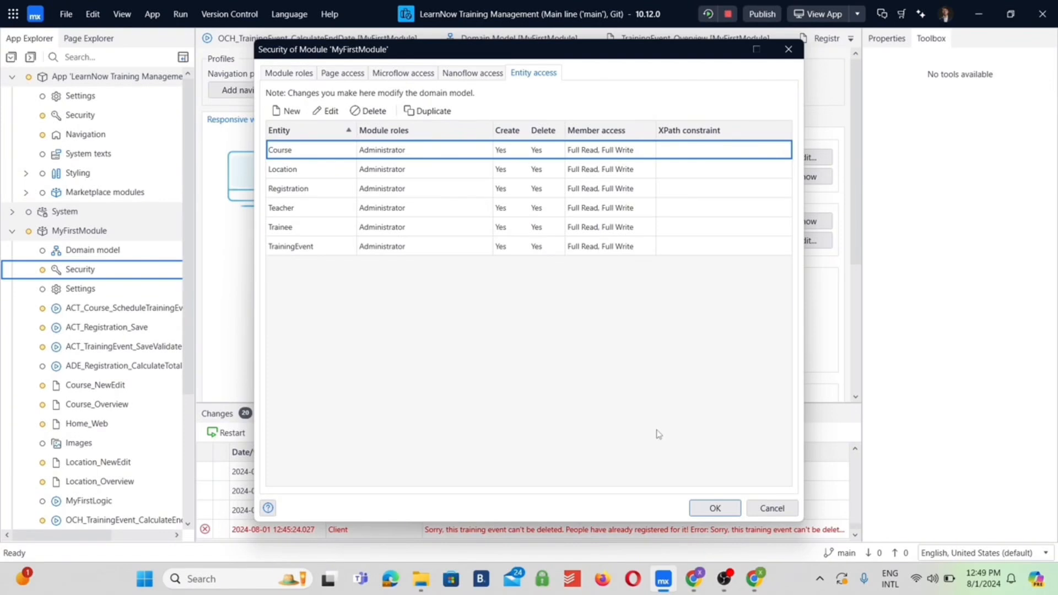
{"action": "left_click", "coordinate": [290, 112]}
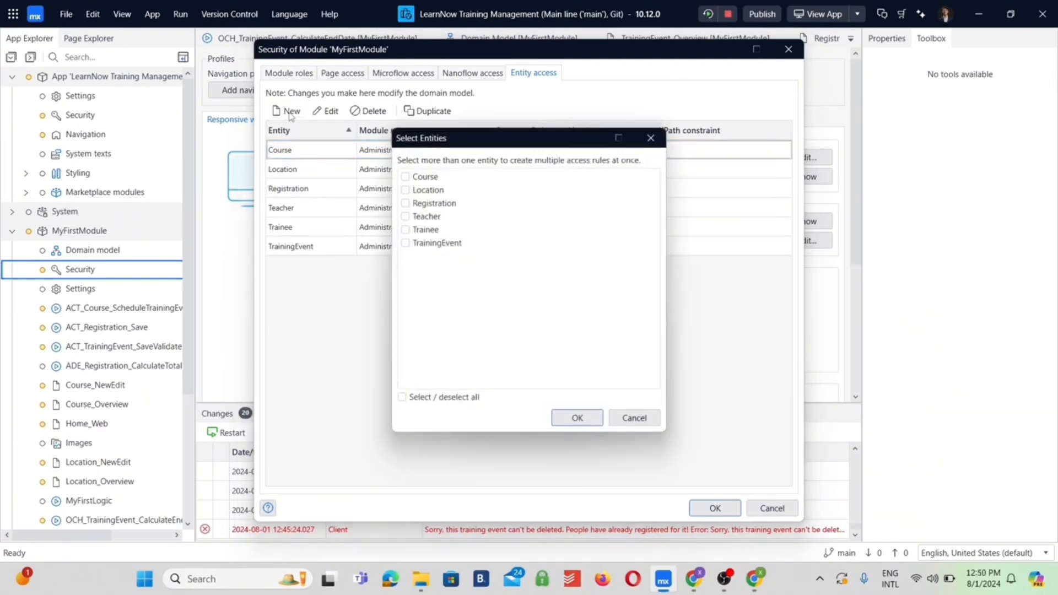
{"action": "left_click", "coordinate": [406, 177]}
{"action": "left_click", "coordinate": [578, 419]}
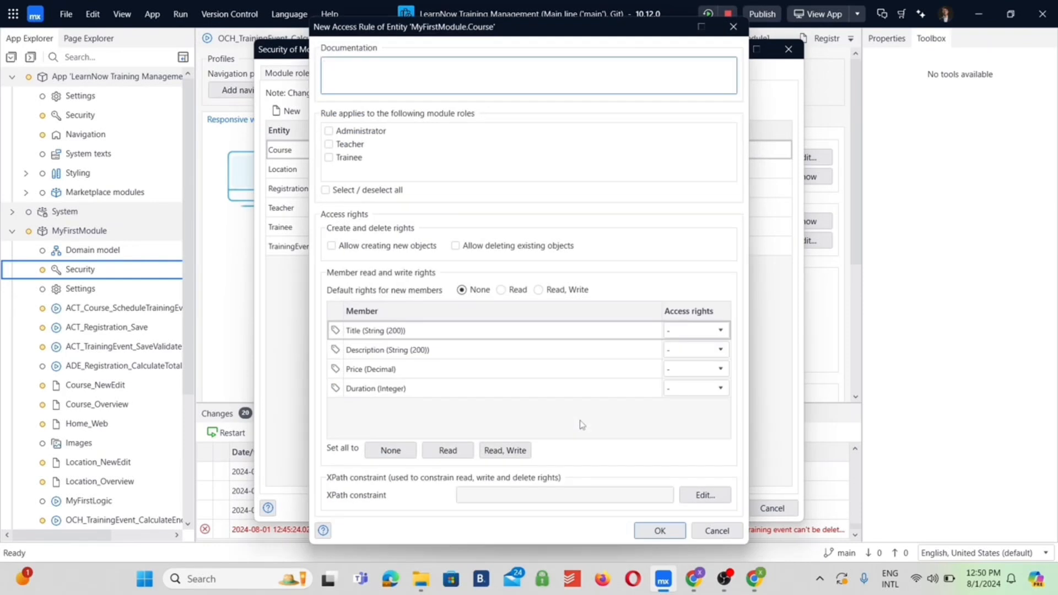
{"action": "left_click", "coordinate": [329, 144]}
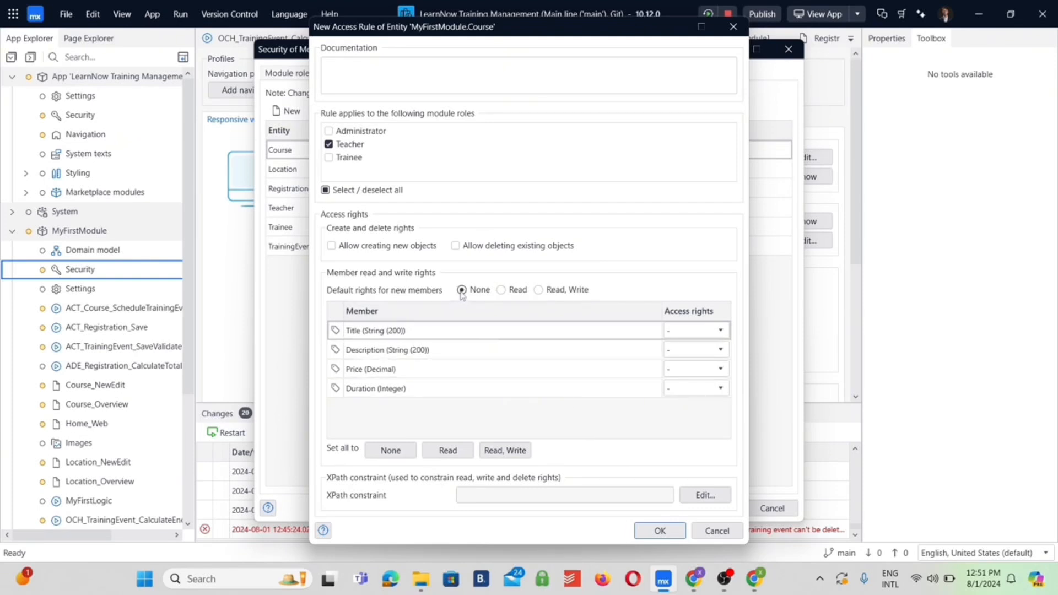
{"action": "left_click", "coordinate": [738, 531]}
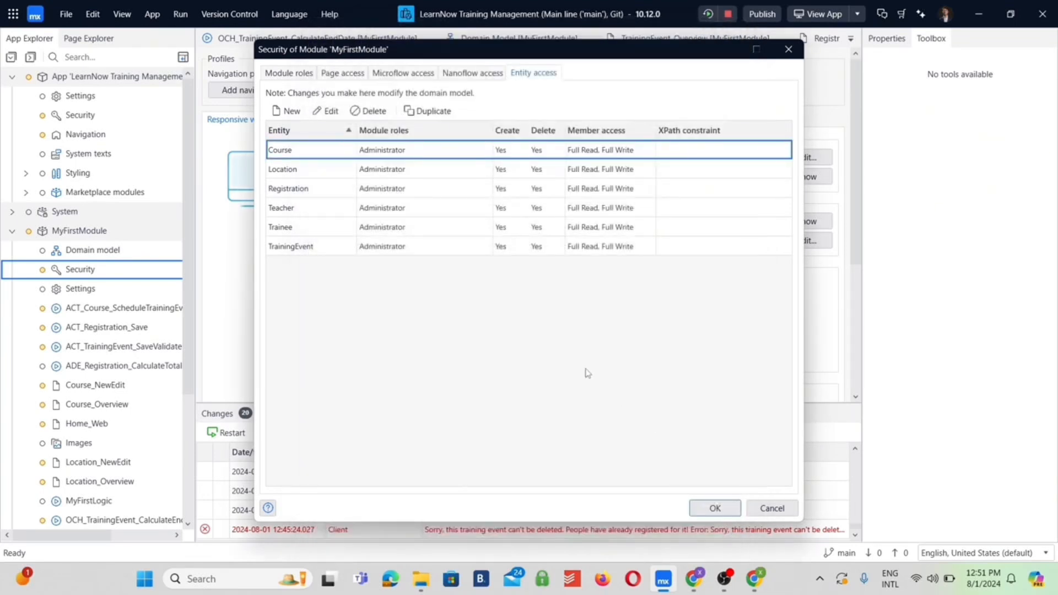
Add an access rule on the Course entity for the Teacher role with all members set to Read, and review it
{"action": "left_click", "coordinate": [282, 112]}
{"action": "left_click", "coordinate": [406, 176]}
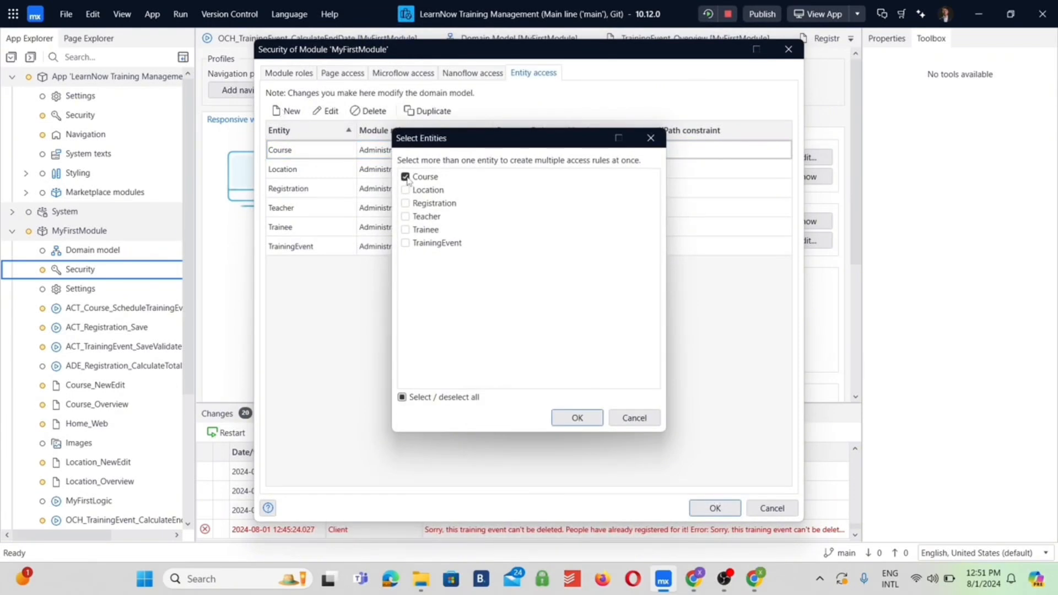
{"action": "left_click", "coordinate": [577, 418]}
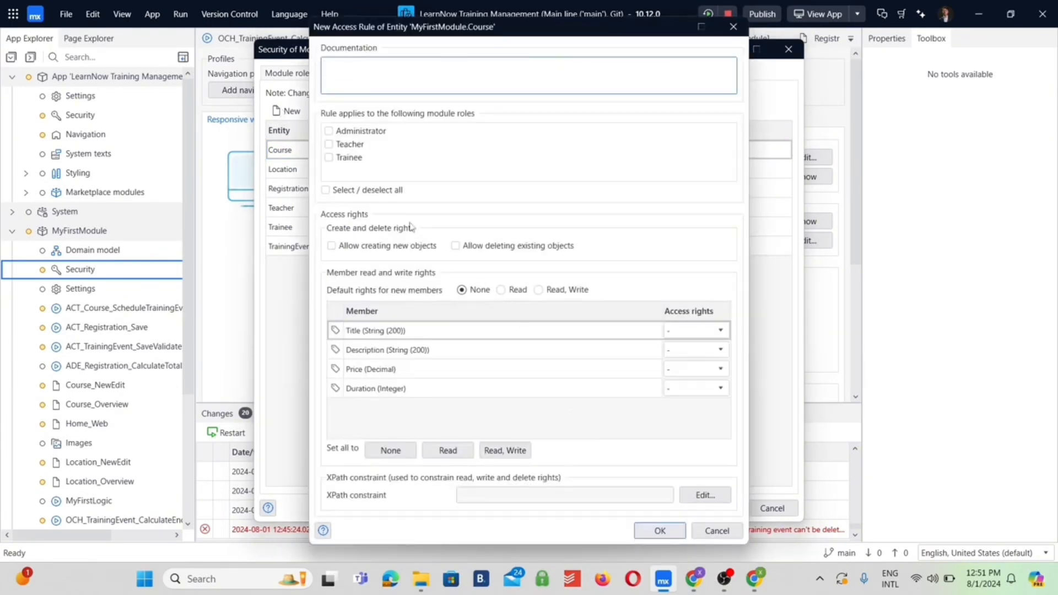
{"action": "left_click", "coordinate": [329, 145]}
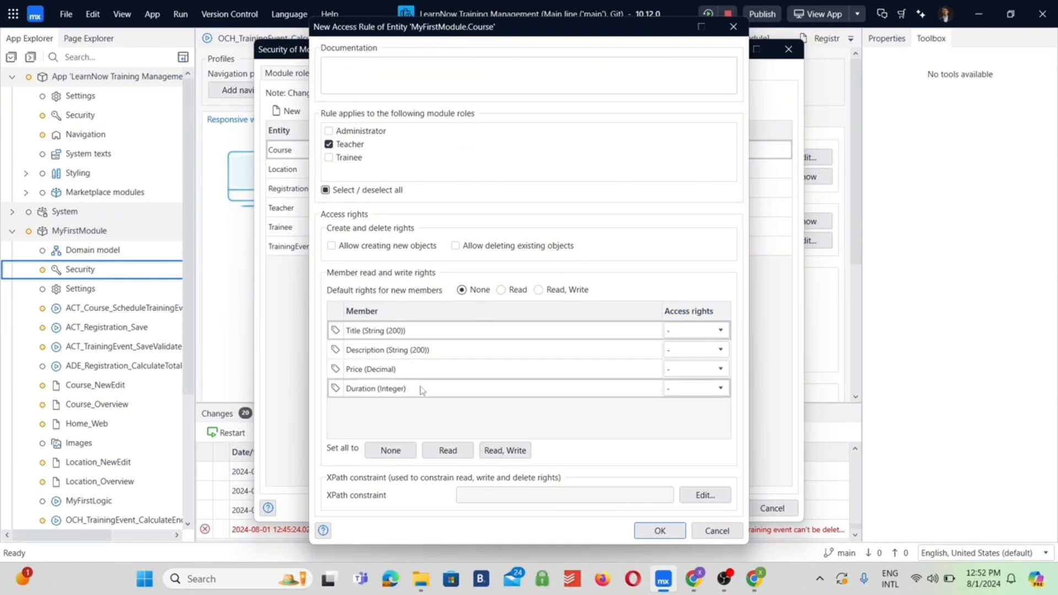
{"action": "left_click", "coordinate": [453, 452]}
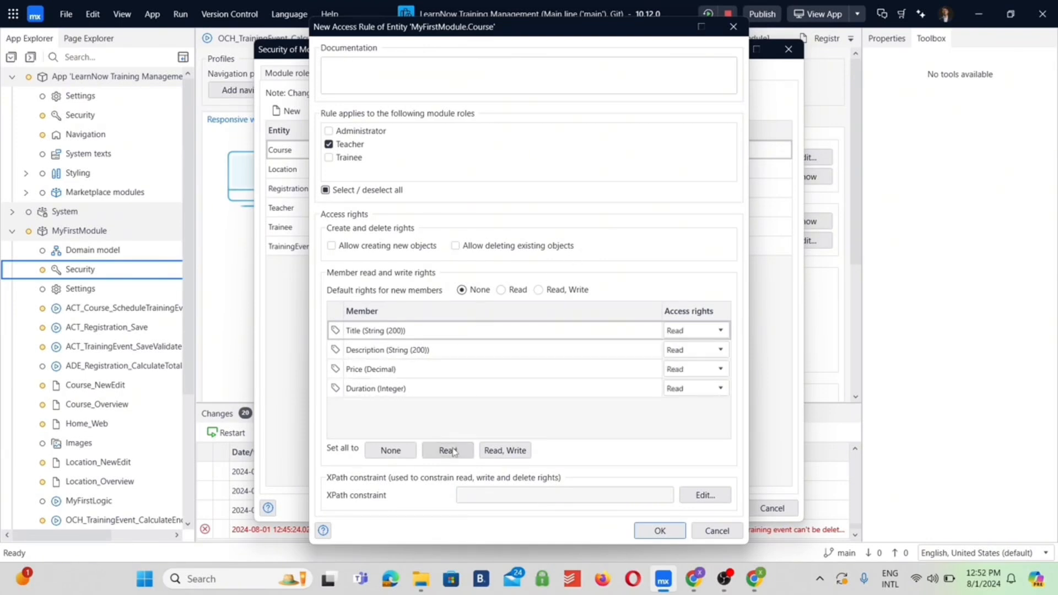
{"action": "left_click", "coordinate": [660, 530]}
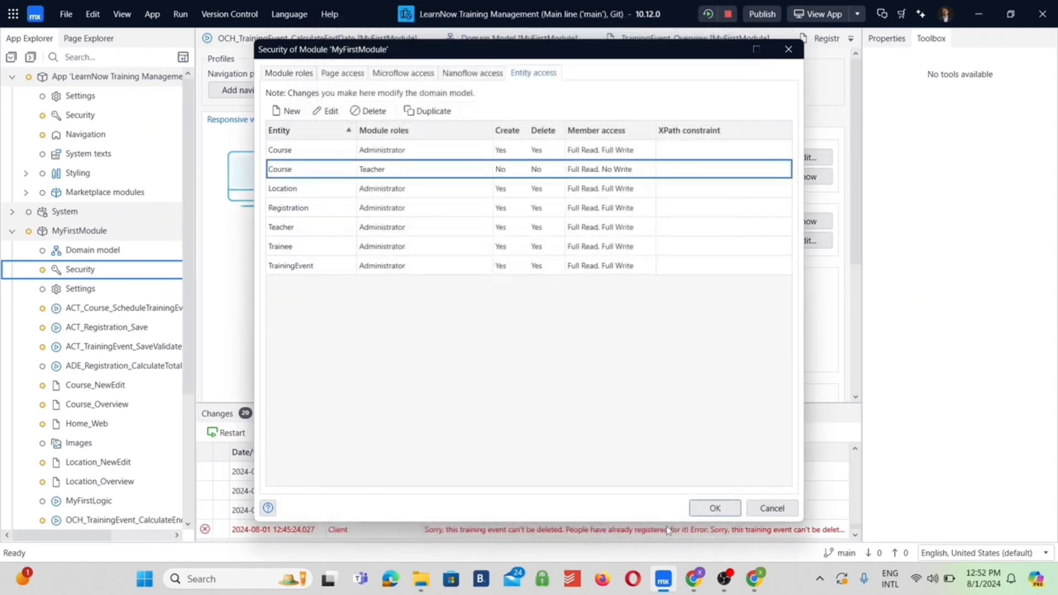
{"action": "double_click", "coordinate": [329, 171]}
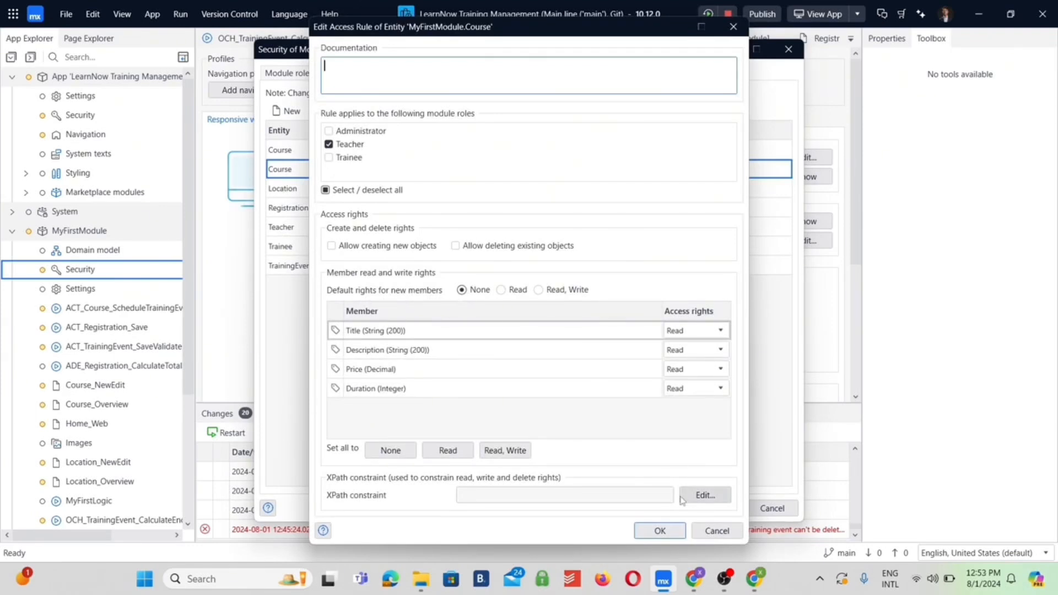
{"action": "left_click", "coordinate": [660, 530]}
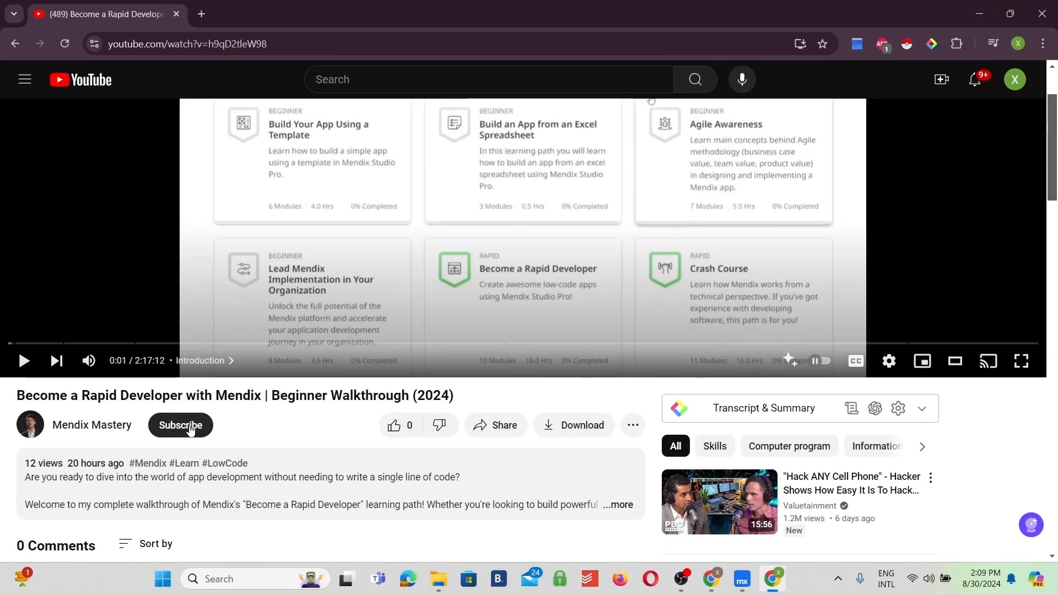
{"action": "left_click", "coordinate": [190, 430]}
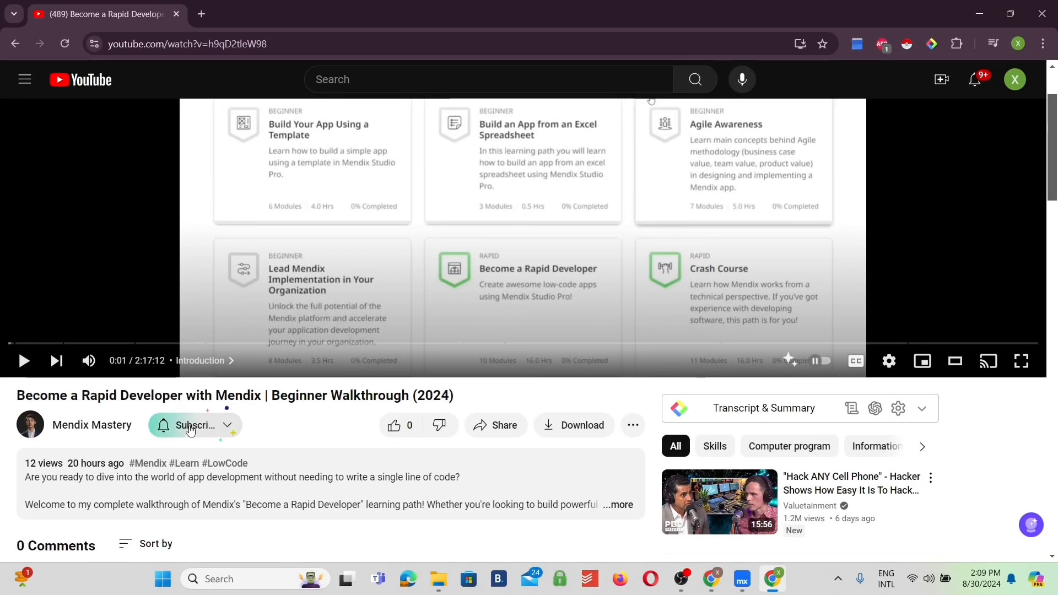
{"action": "left_click", "coordinate": [238, 426]}
{"action": "left_click", "coordinate": [198, 456]}
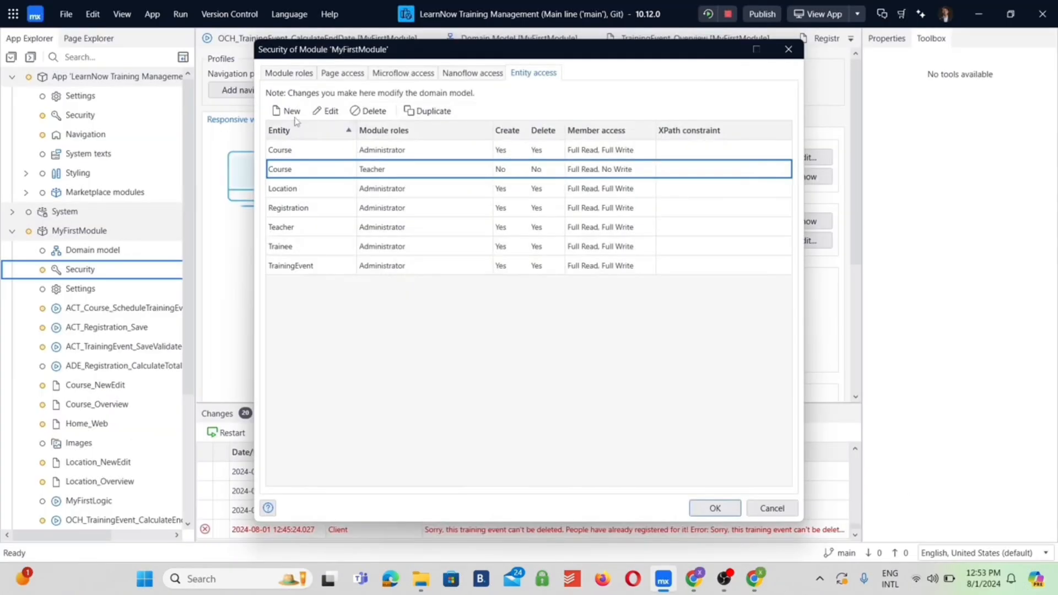
Add an access rule on the Location entity for the Teacher role with all members set to Read
{"action": "left_click", "coordinate": [290, 112]}
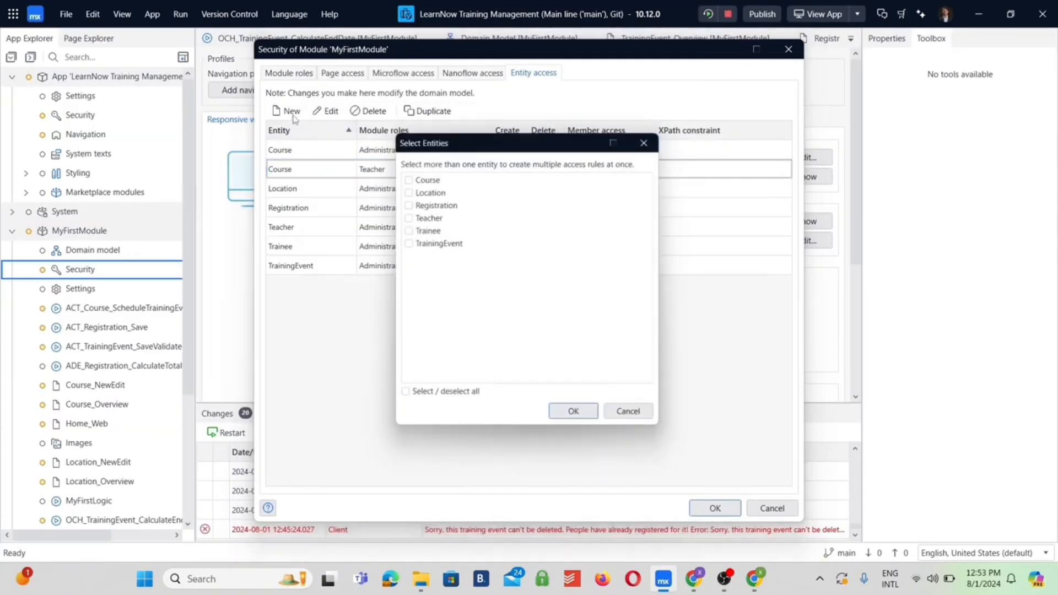
{"action": "left_click", "coordinate": [407, 190]}
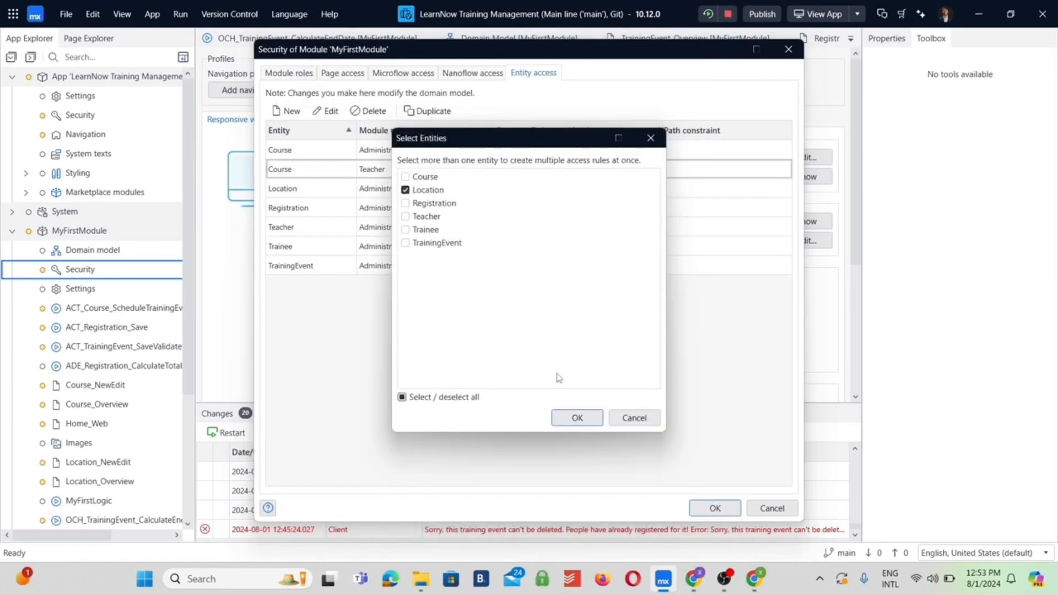
{"action": "left_click", "coordinate": [574, 417]}
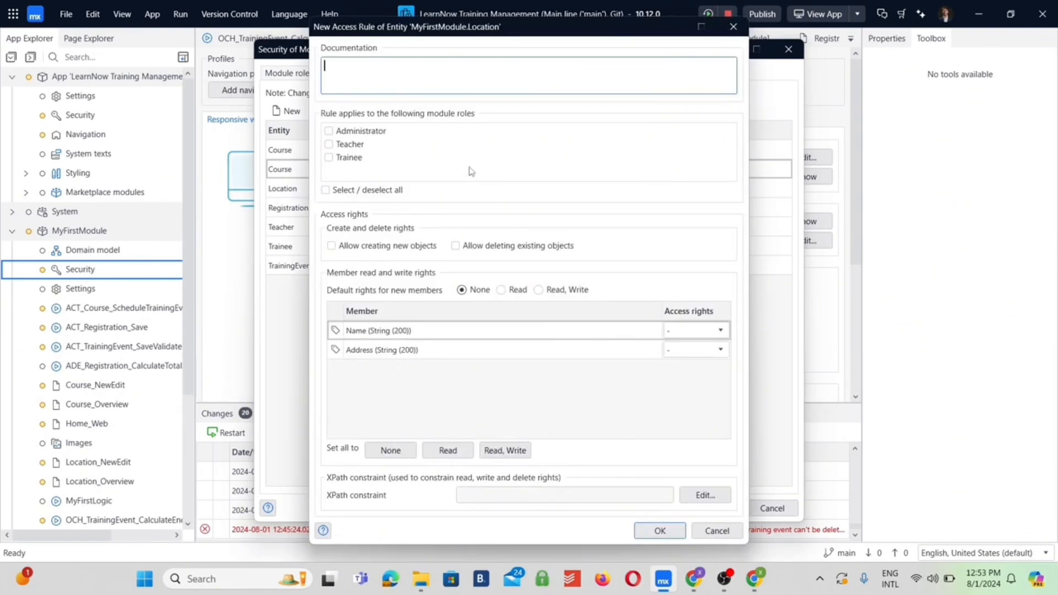
{"action": "left_click", "coordinate": [329, 144]}
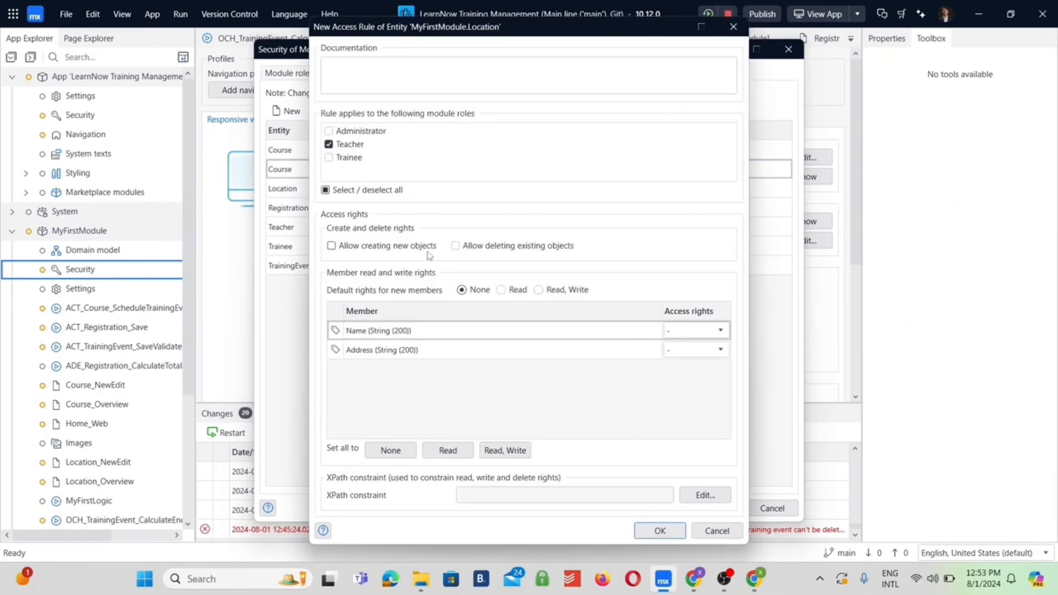
{"action": "left_click", "coordinate": [433, 446]}
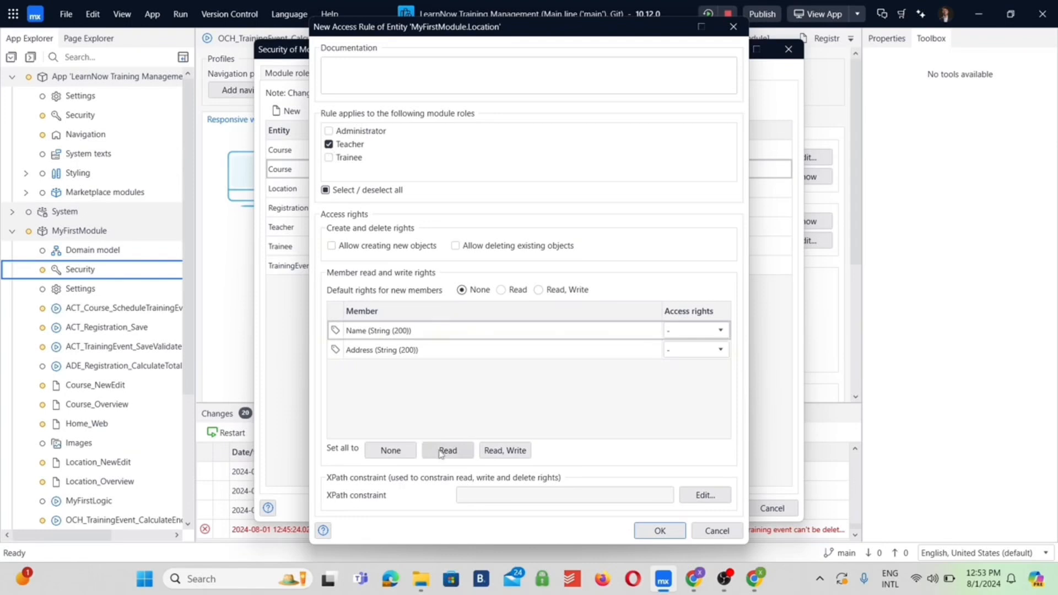
{"action": "left_click", "coordinate": [658, 531]}
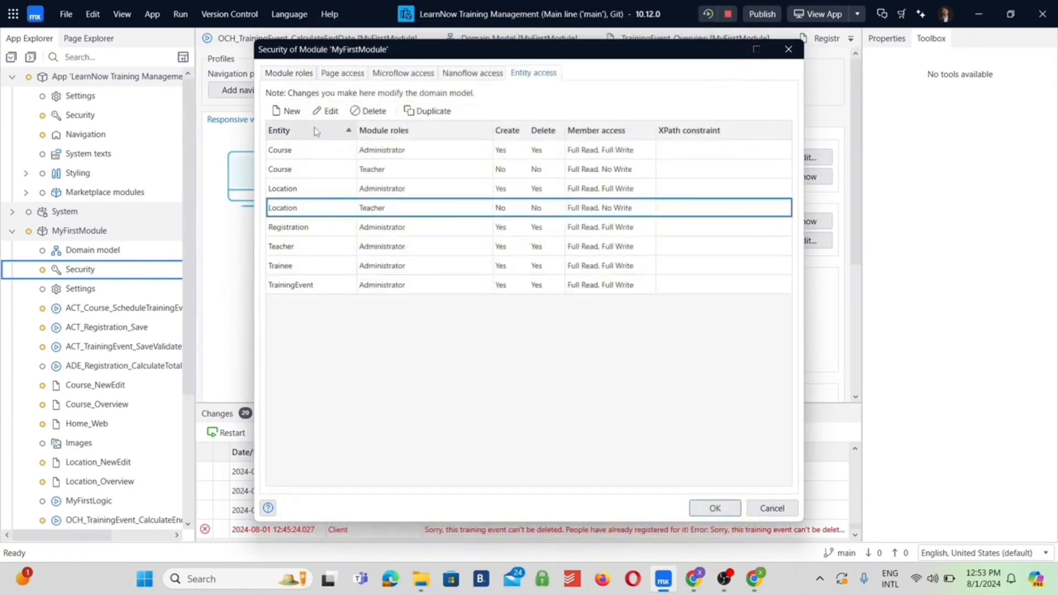
{"action": "left_click", "coordinate": [292, 111]}
{"action": "left_click", "coordinate": [405, 203]}
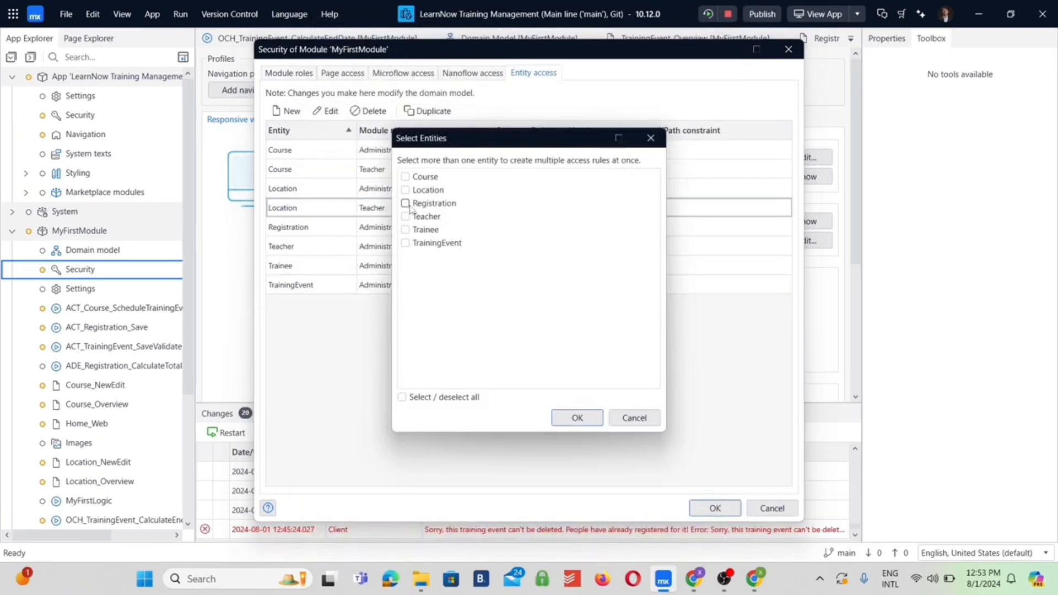
{"action": "left_click", "coordinate": [405, 230]}
{"action": "left_click", "coordinate": [405, 242]}
{"action": "left_click", "coordinate": [577, 419]}
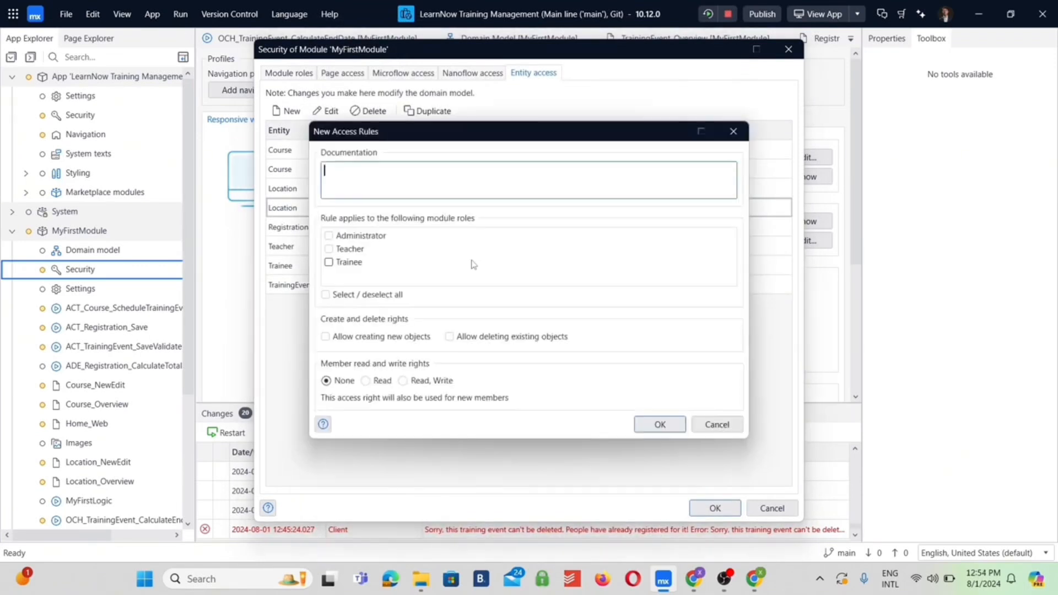
{"action": "left_click", "coordinate": [329, 249]}
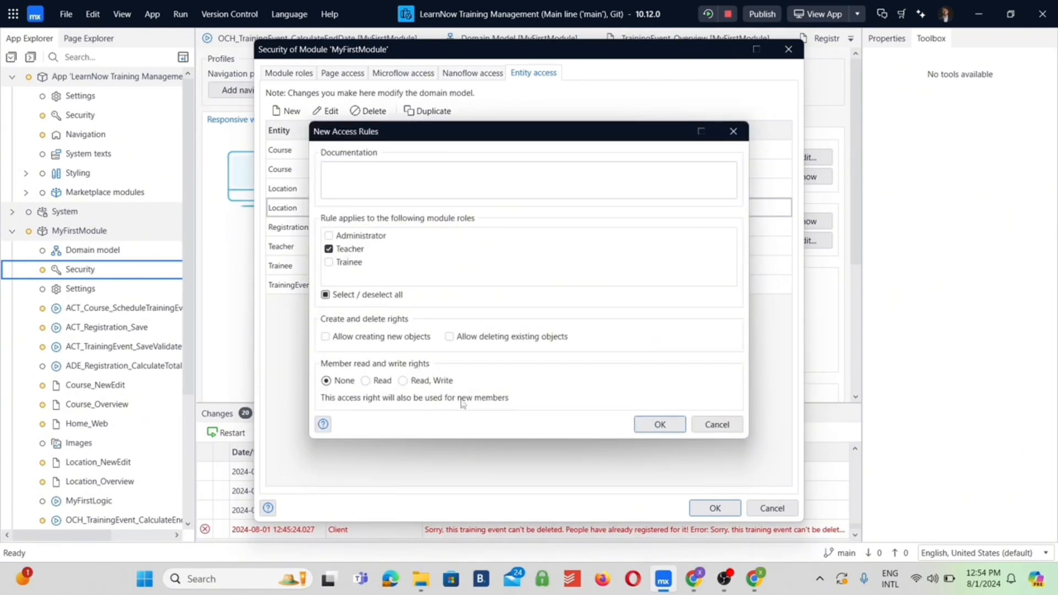
{"action": "left_click", "coordinate": [729, 431]}
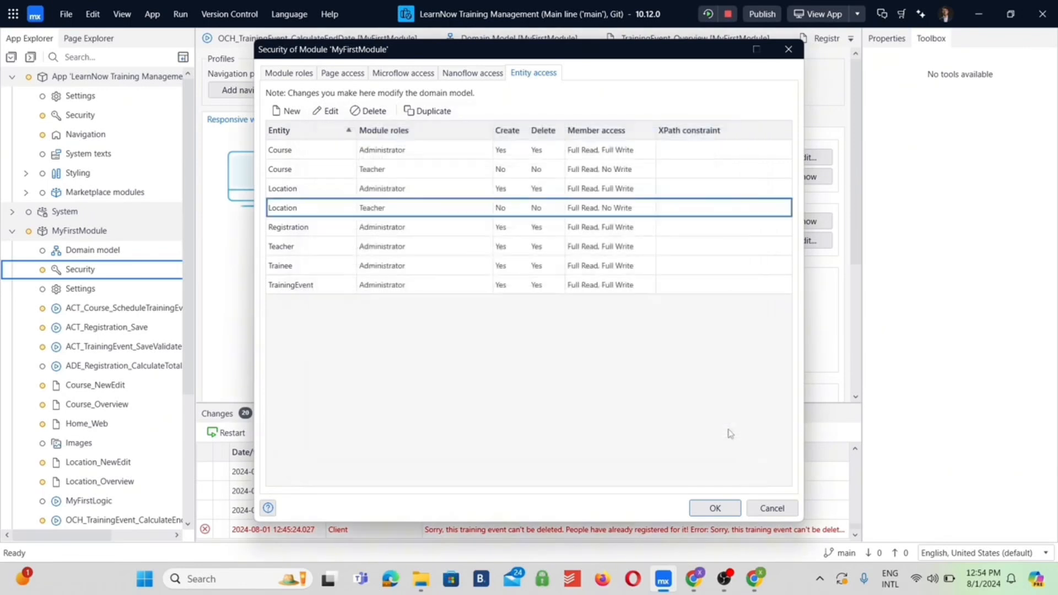
Add an access rule on the Registration entity for the Teacher role with all members set to Read
{"action": "left_click", "coordinate": [290, 111]}
{"action": "left_click", "coordinate": [407, 203]}
{"action": "left_click", "coordinate": [577, 419]}
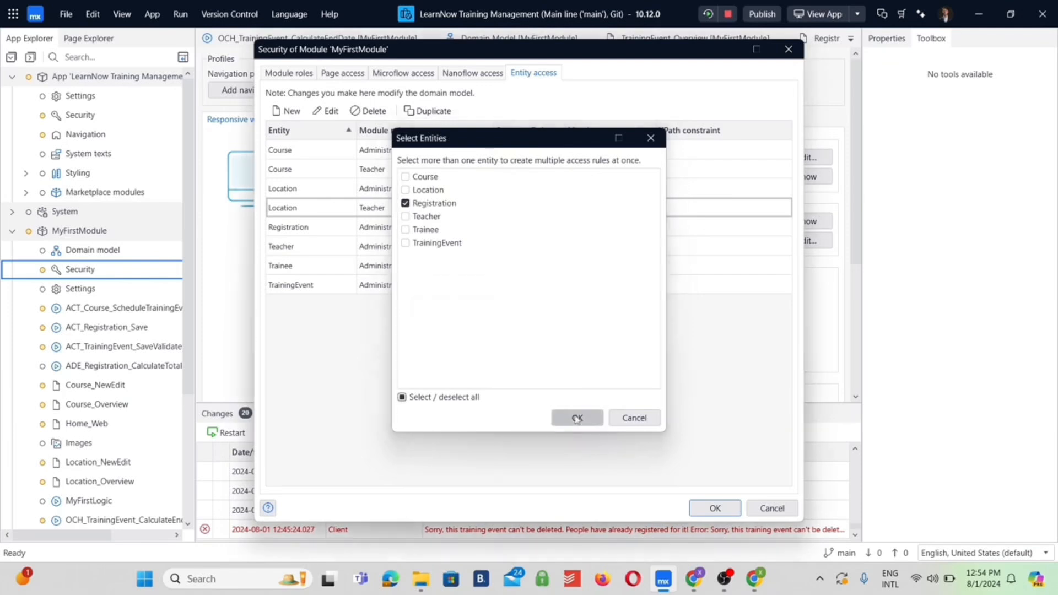
{"action": "left_click", "coordinate": [329, 146]}
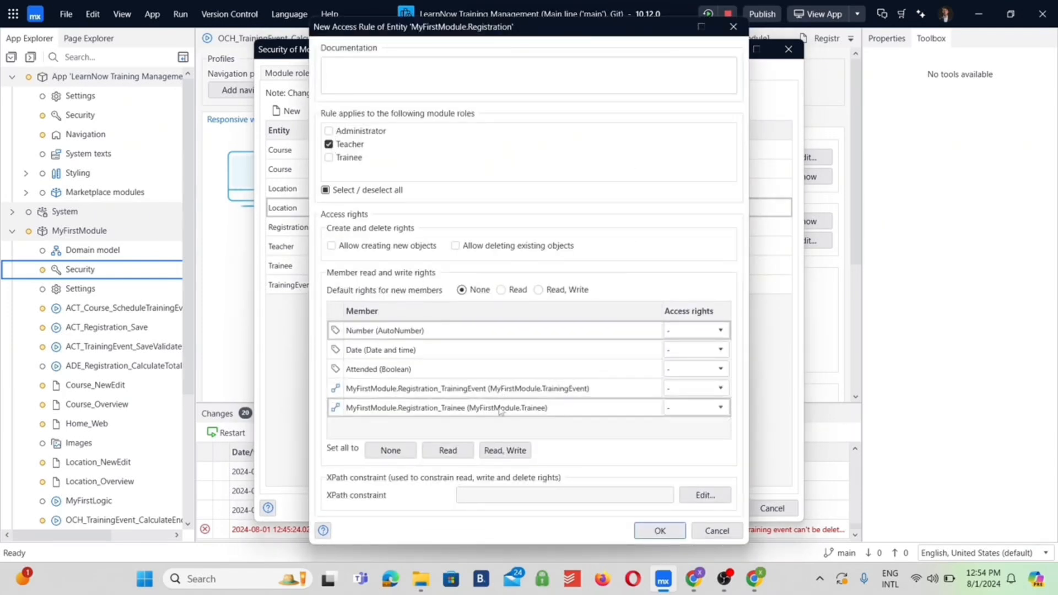
{"action": "left_click", "coordinate": [447, 450]}
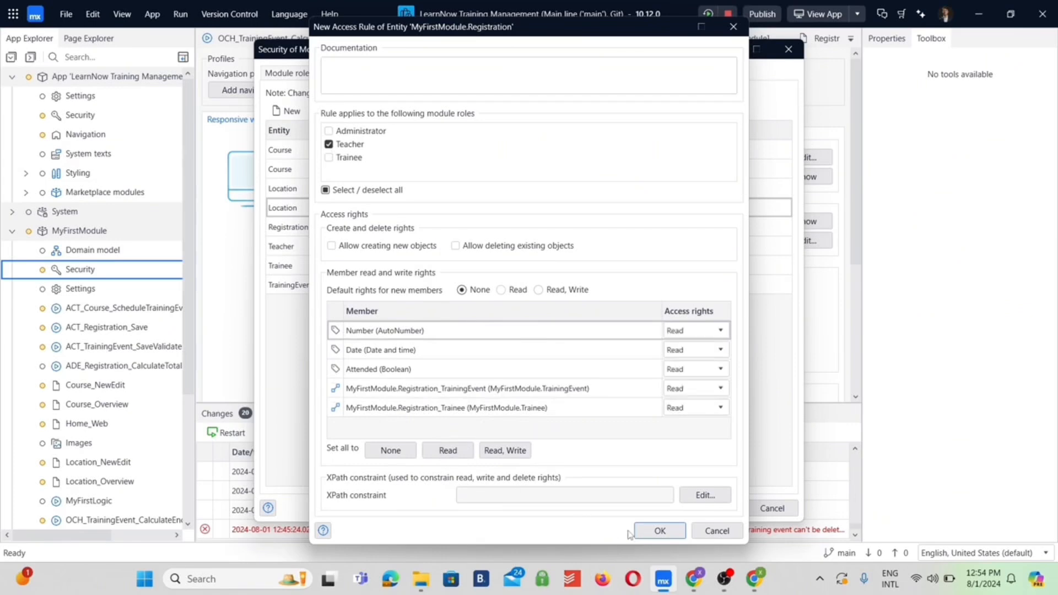
{"action": "left_click", "coordinate": [660, 530]}
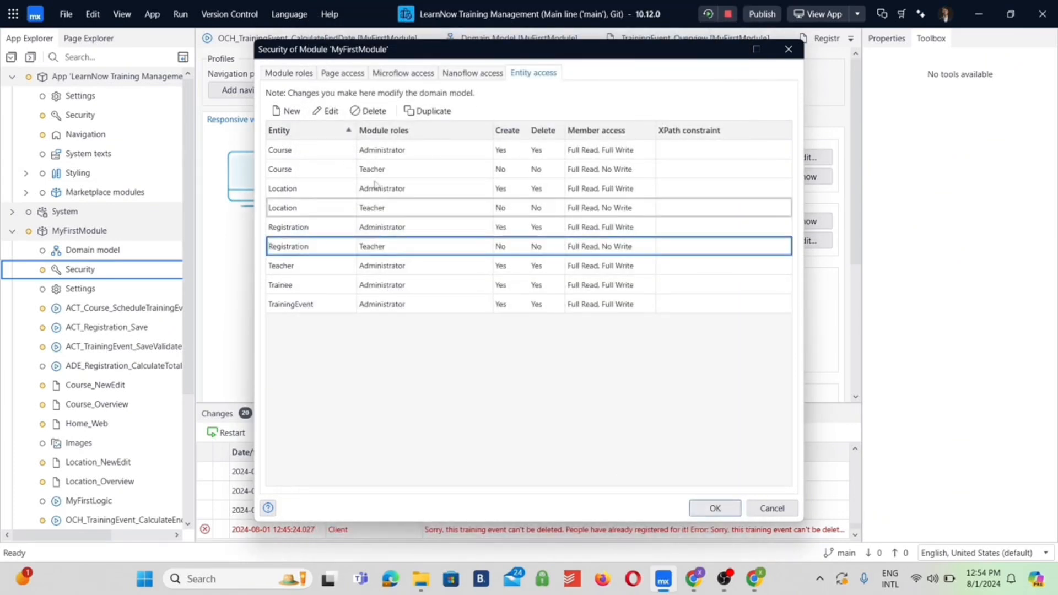
Add an access rule on the Teacher entity for the Teacher role with all members set to Read
{"action": "left_click", "coordinate": [292, 112]}
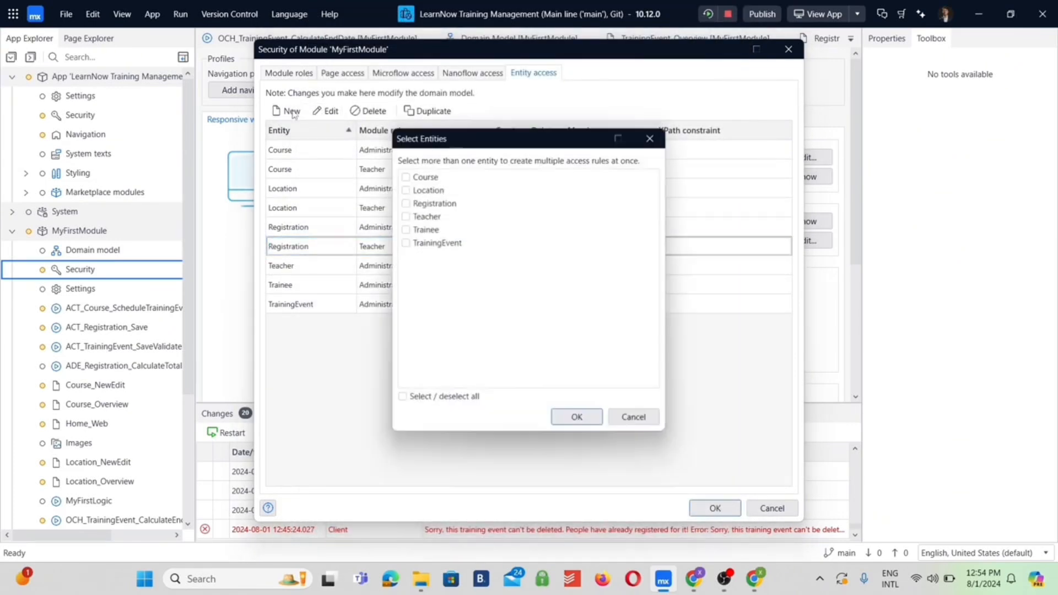
{"action": "left_click", "coordinate": [426, 217]}
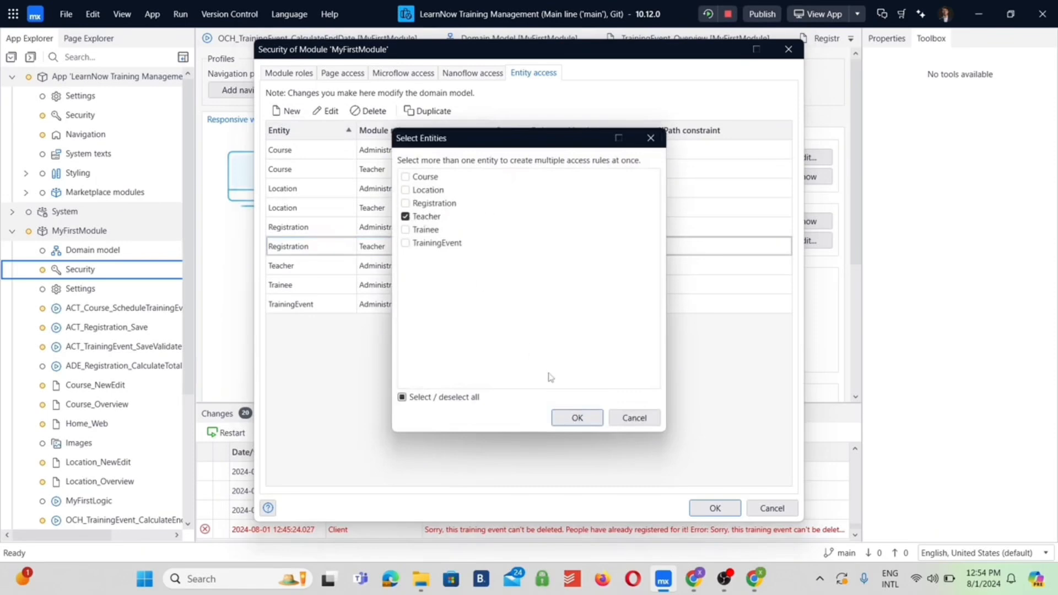
{"action": "left_click", "coordinate": [577, 418]}
{"action": "left_click", "coordinate": [329, 144]}
{"action": "left_click", "coordinate": [445, 449]}
{"action": "left_click", "coordinate": [659, 530]}
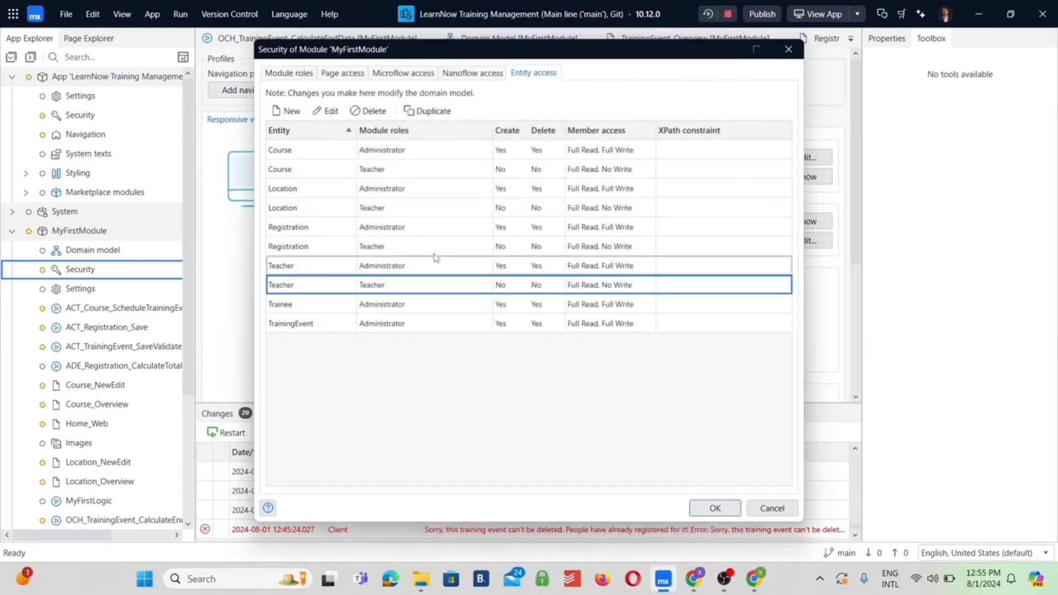
Add an access rule on the Trainee entity for the Teacher role with all members set to Read
{"action": "left_click", "coordinate": [287, 111]}
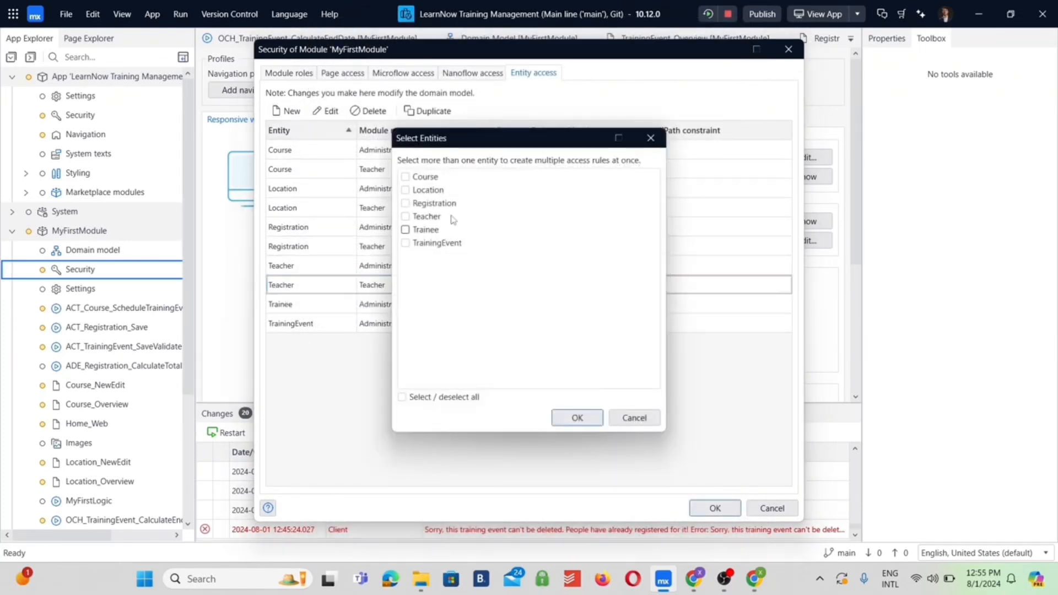
{"action": "left_click", "coordinate": [406, 230]}
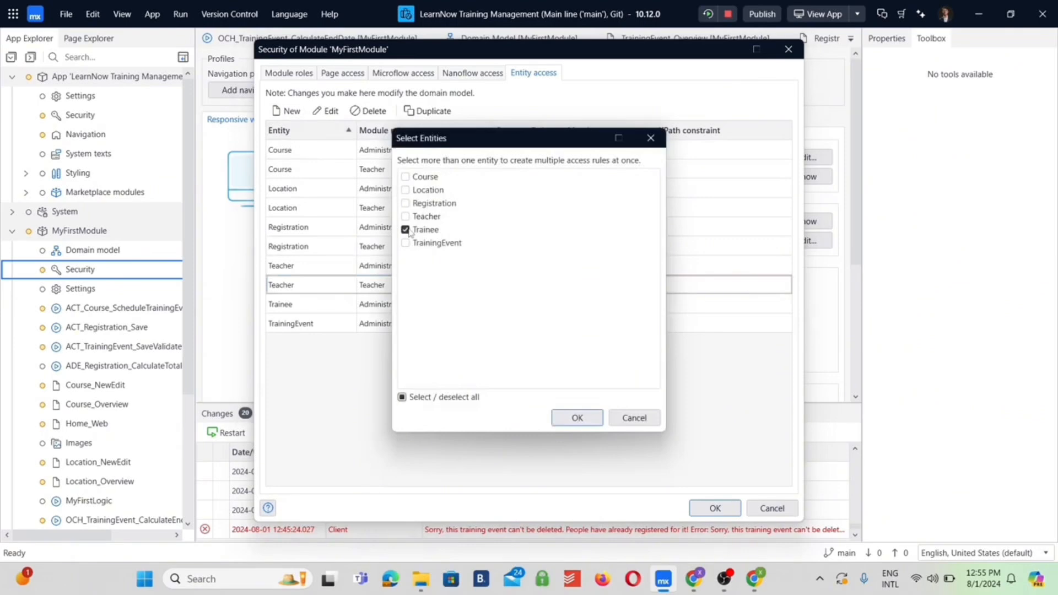
{"action": "left_click", "coordinate": [576, 418]}
{"action": "left_click", "coordinate": [361, 144]}
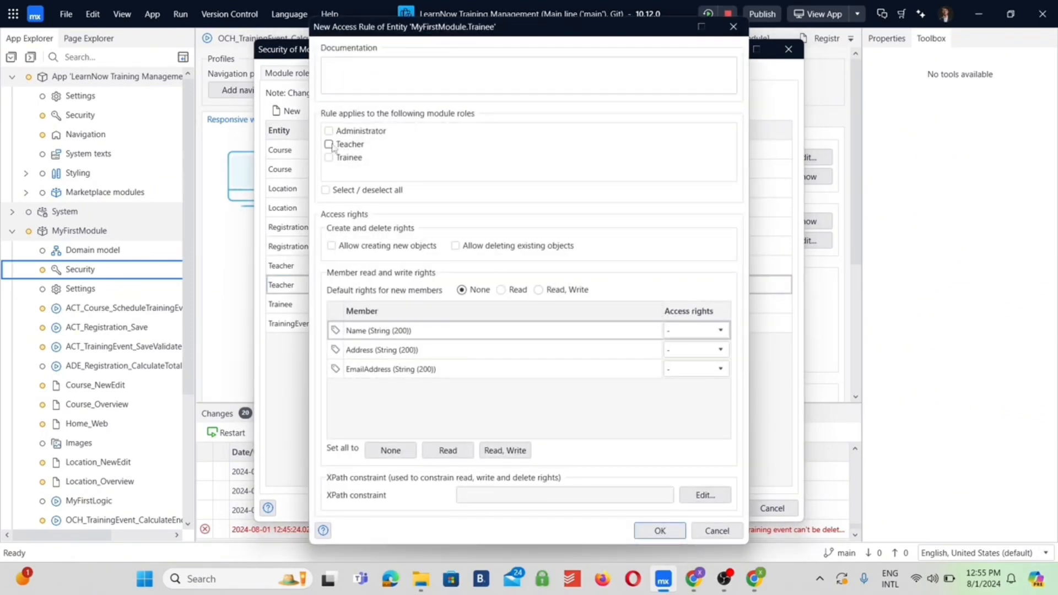
{"action": "left_click", "coordinate": [449, 450]}
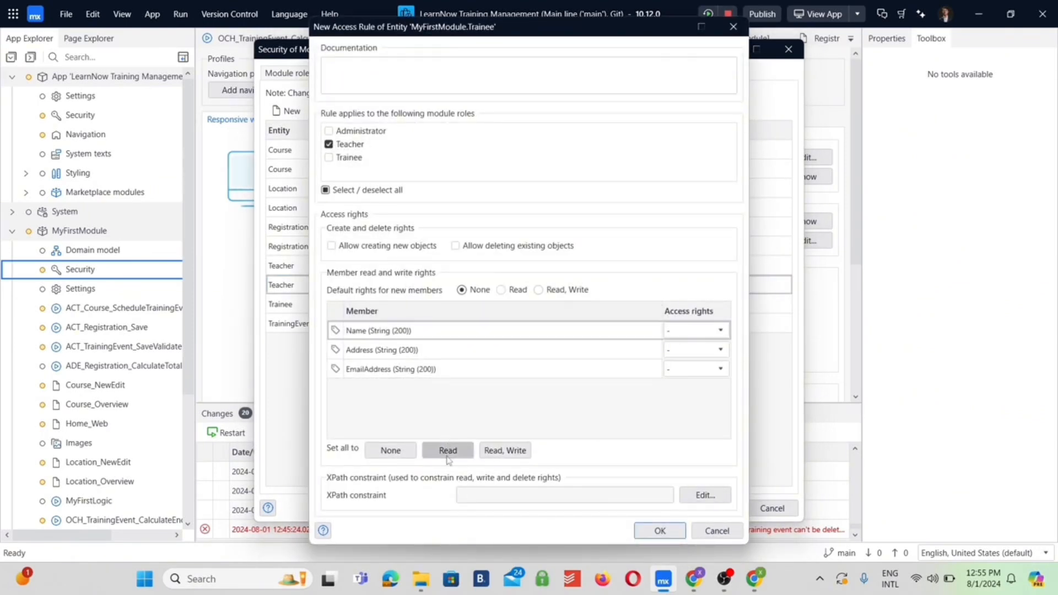
{"action": "left_click", "coordinate": [682, 536]}
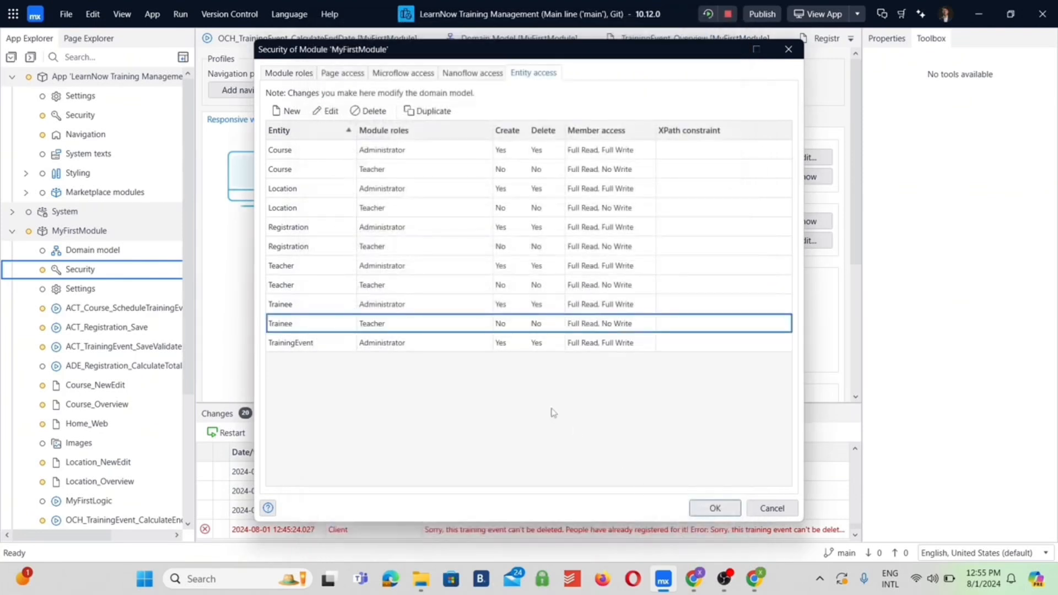
Add an access rule on the TrainingEvent entity for the Teacher role with all members set to Read
{"action": "left_click", "coordinate": [292, 111]}
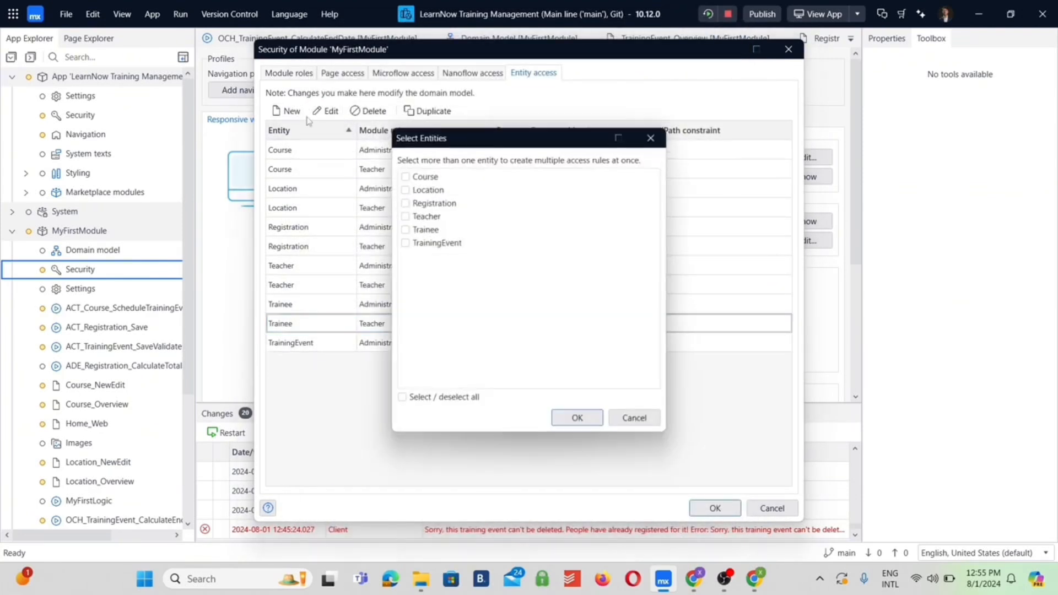
{"action": "left_click", "coordinate": [405, 244]}
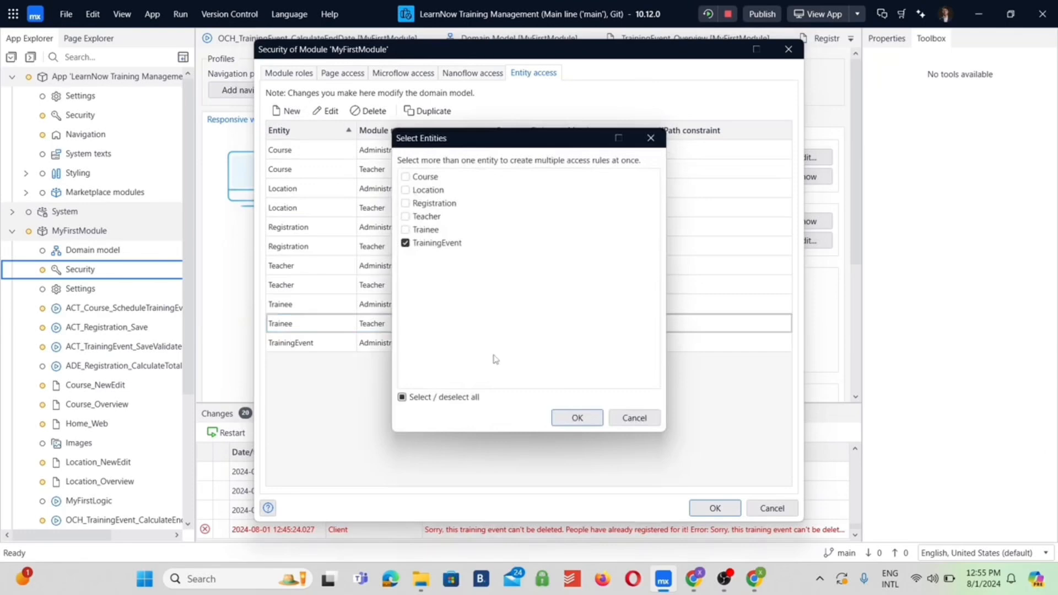
{"action": "left_click", "coordinate": [559, 411]}
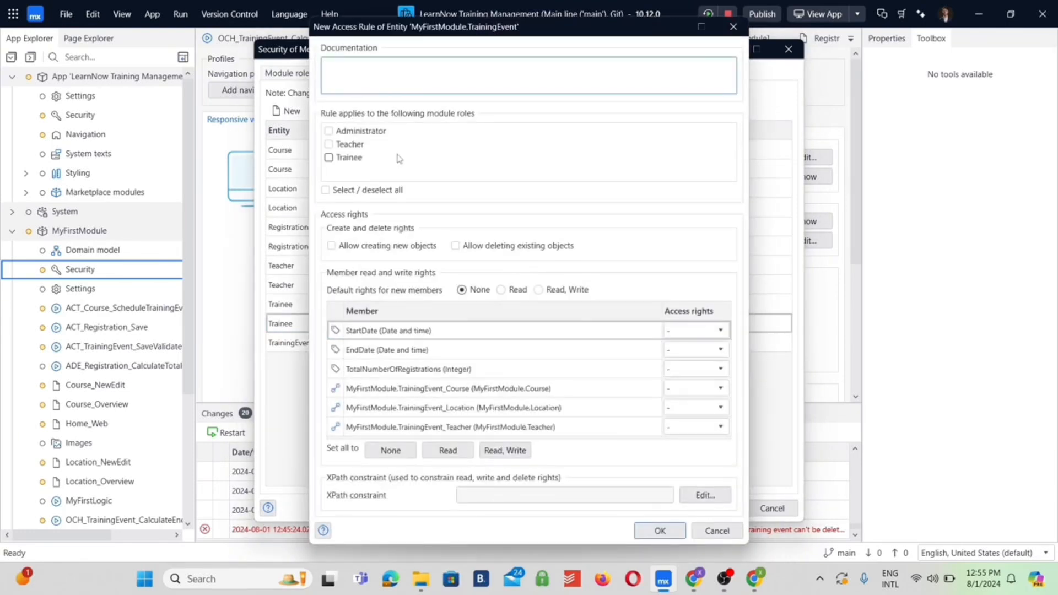
{"action": "left_click", "coordinate": [337, 147]}
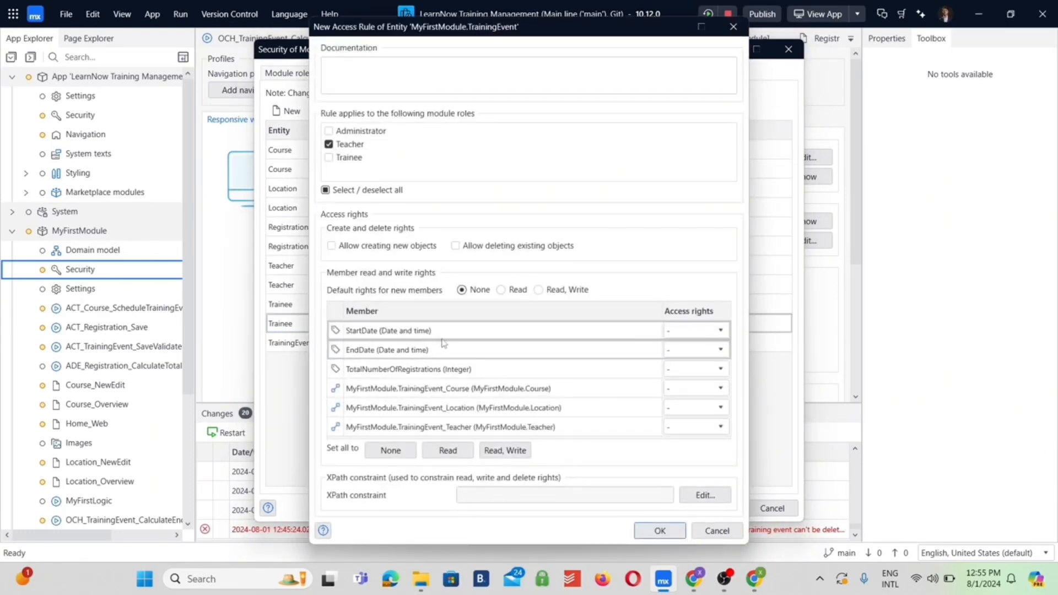
{"action": "left_click", "coordinate": [449, 450]}
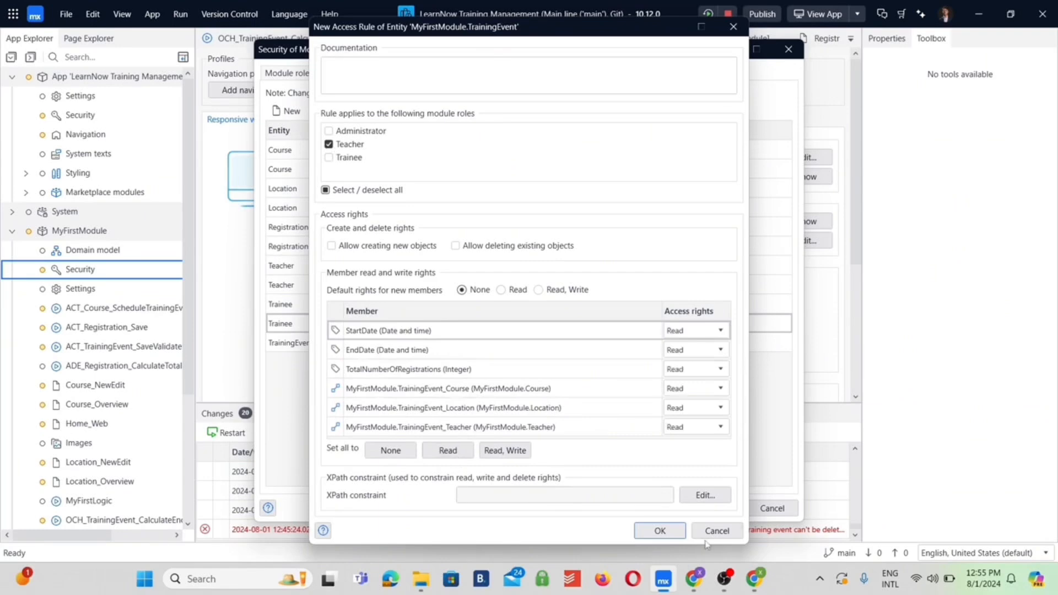
{"action": "left_click", "coordinate": [661, 531]}
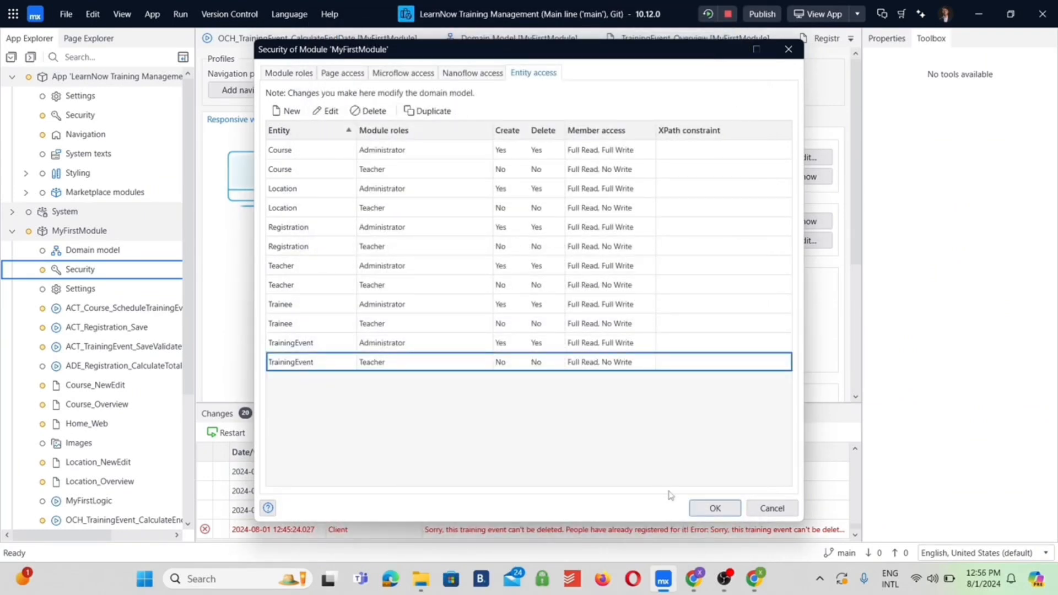
Add a TrainingEvent access rule for the Trainee role with Read on all members except no access to TotalNumberOfRegistrations, and save the module security
{"action": "left_click", "coordinate": [283, 113]}
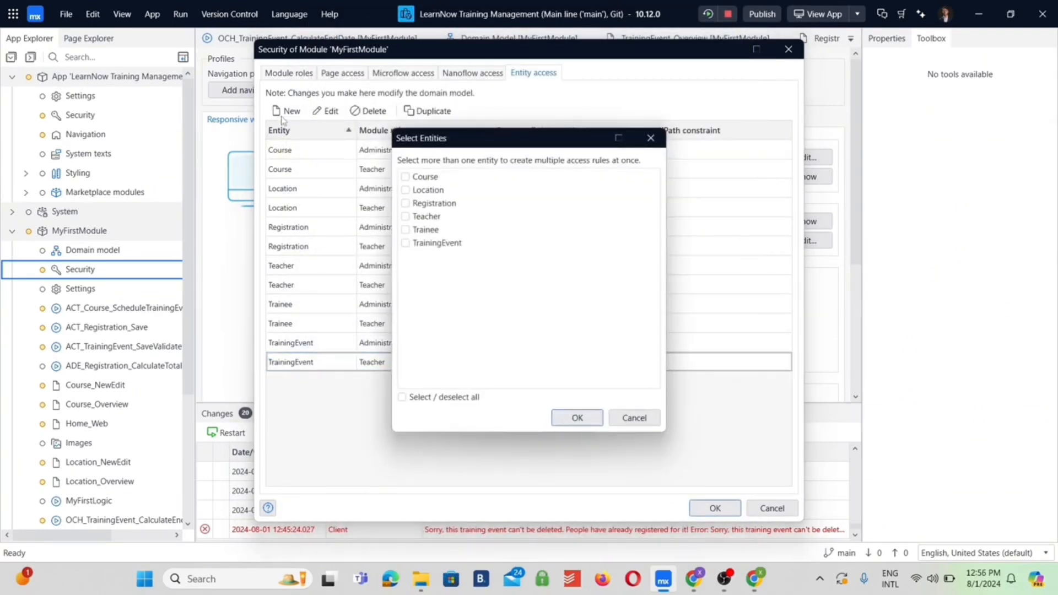
{"action": "left_click", "coordinate": [406, 243]}
{"action": "left_click", "coordinate": [572, 419]}
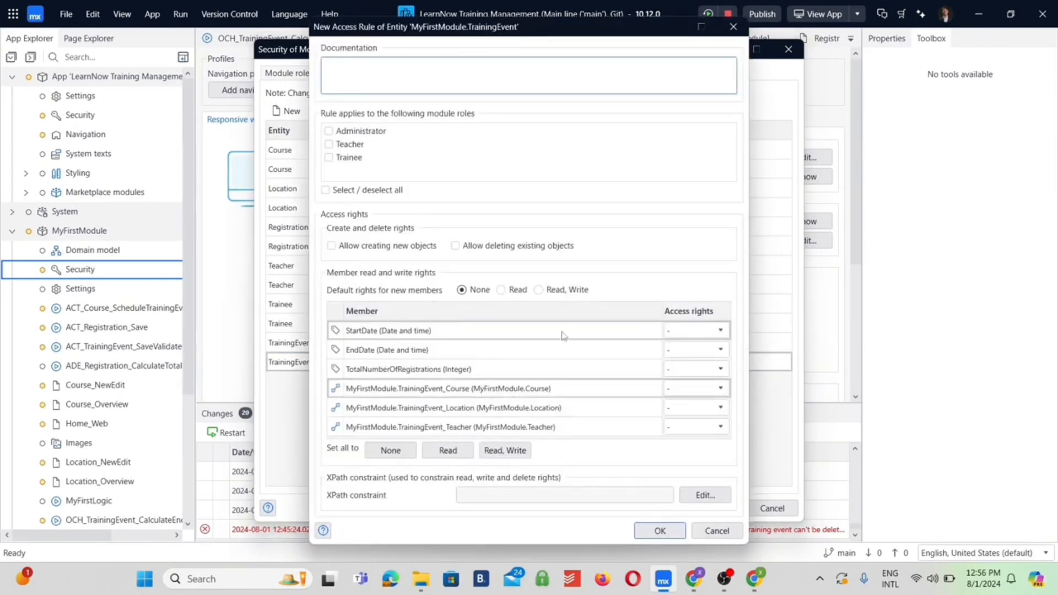
{"action": "left_click", "coordinate": [329, 158]}
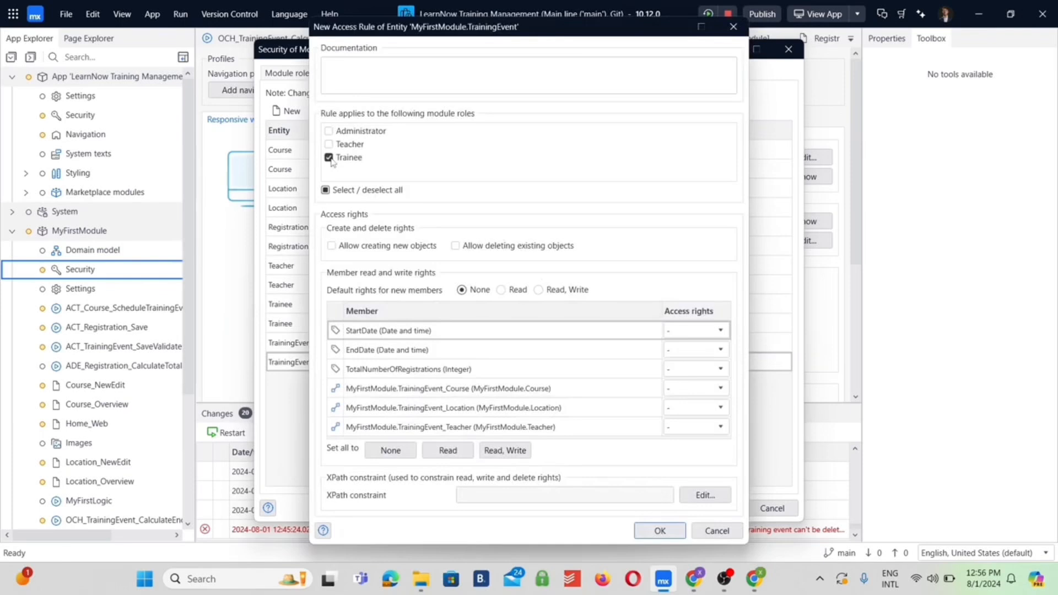
{"action": "left_click", "coordinate": [458, 461]}
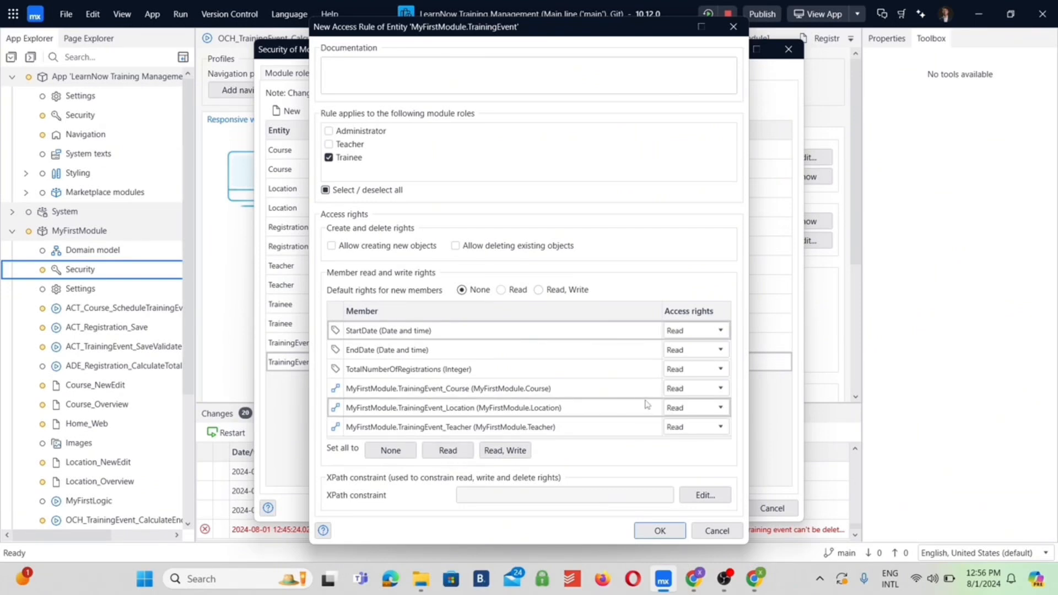
{"action": "left_click", "coordinate": [690, 375]}
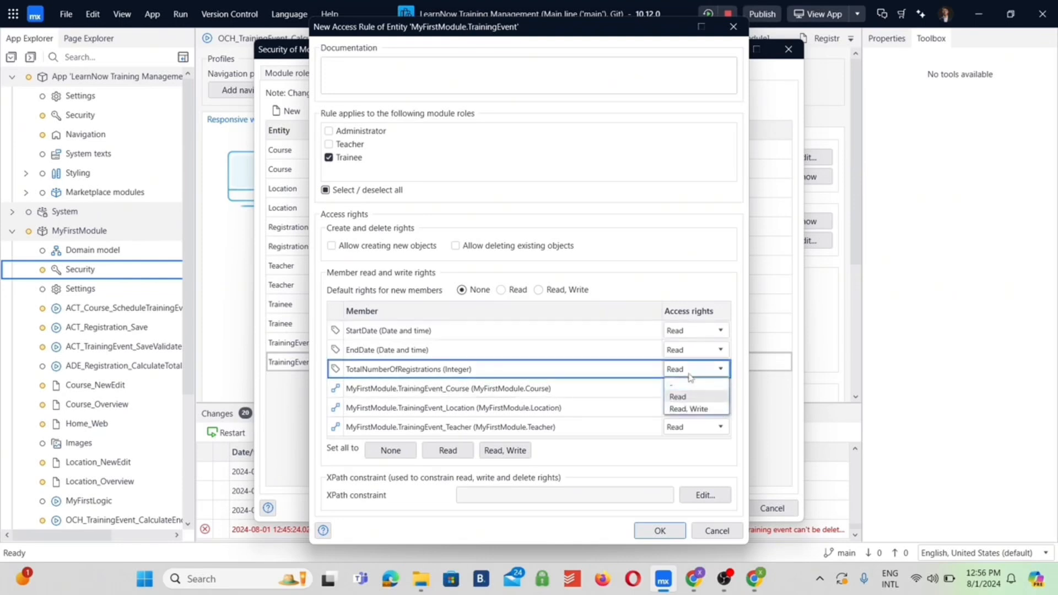
{"action": "left_click", "coordinate": [688, 382]}
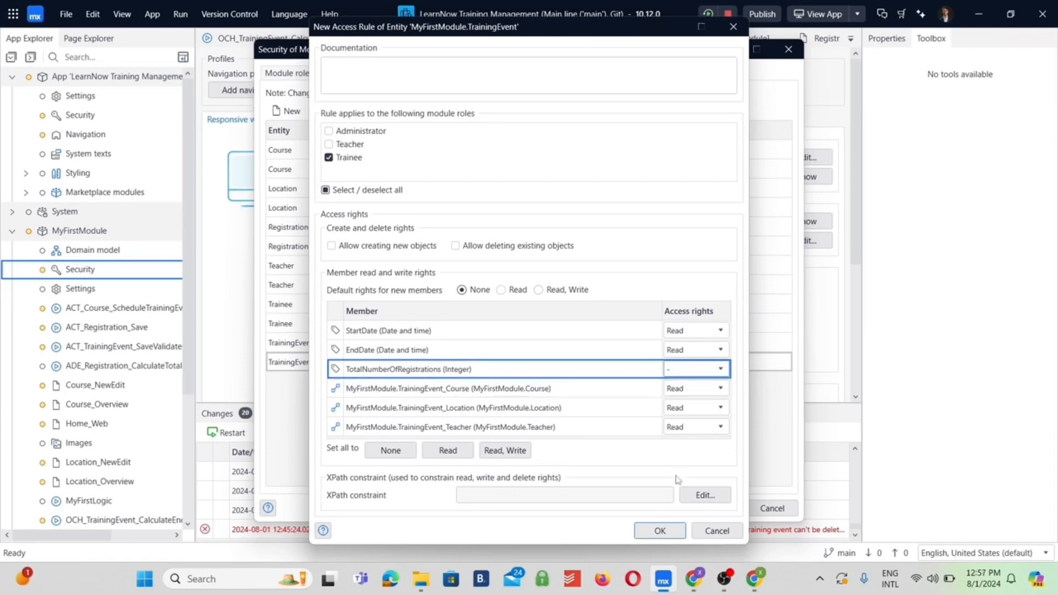
{"action": "left_click", "coordinate": [661, 529]}
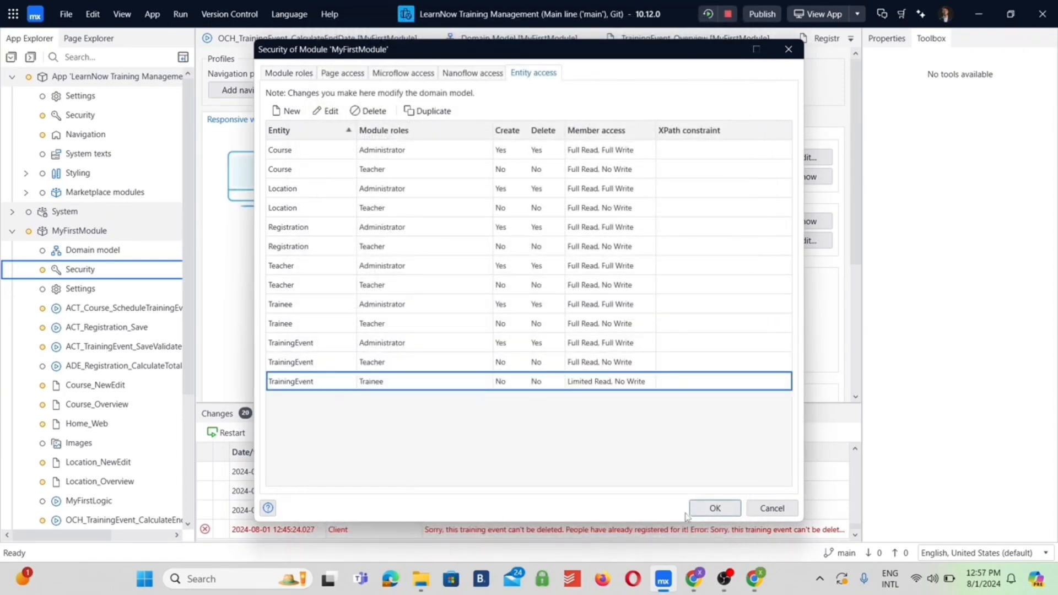
{"action": "left_click", "coordinate": [711, 510]}
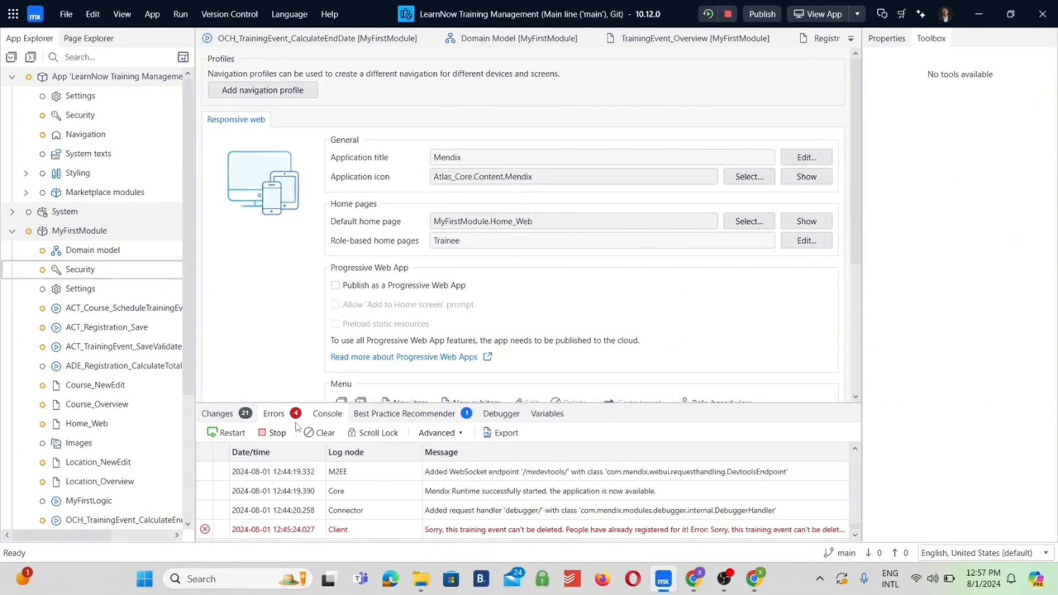
Examine the app's consistency errors, filtering out deprecations and warnings so only errors are listed
{"action": "left_click", "coordinate": [279, 413]}
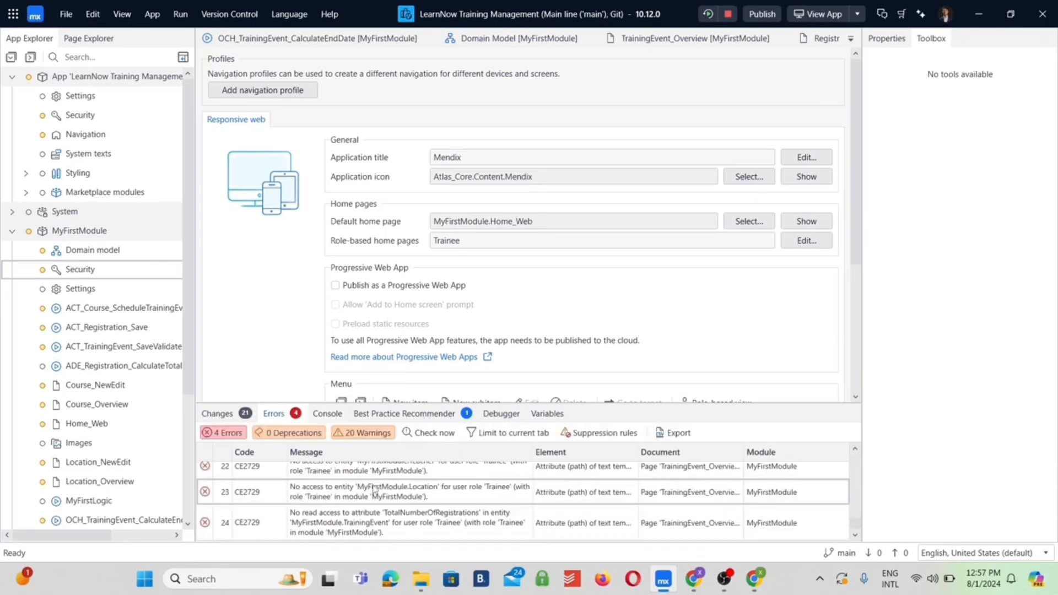
{"action": "scroll", "coordinate": [317, 498], "scroll_direction": "down", "scroll_amount": 5}
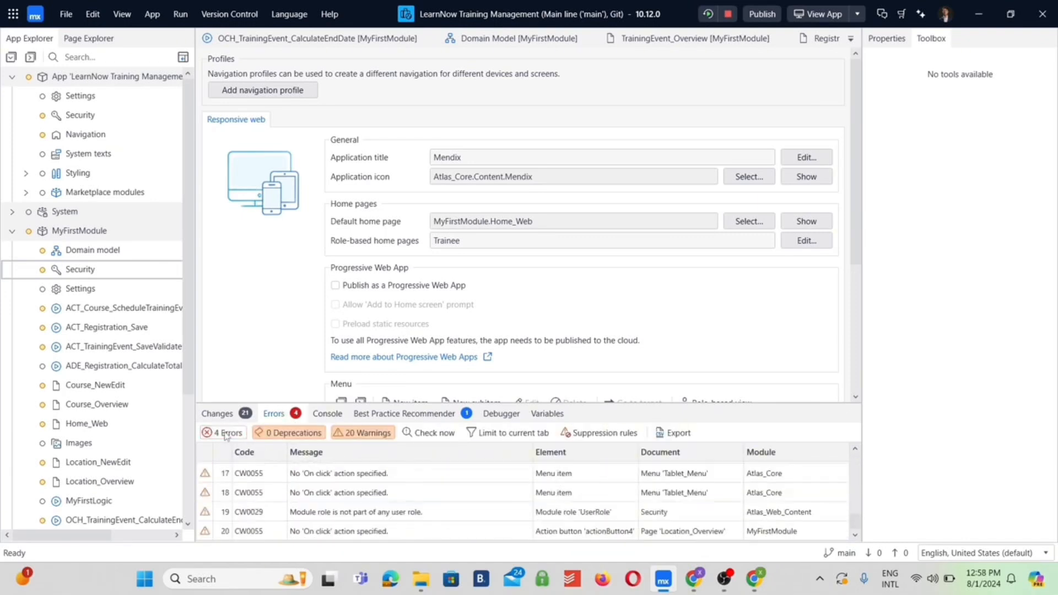
{"action": "left_click", "coordinate": [289, 433]}
{"action": "left_click", "coordinate": [363, 433]}
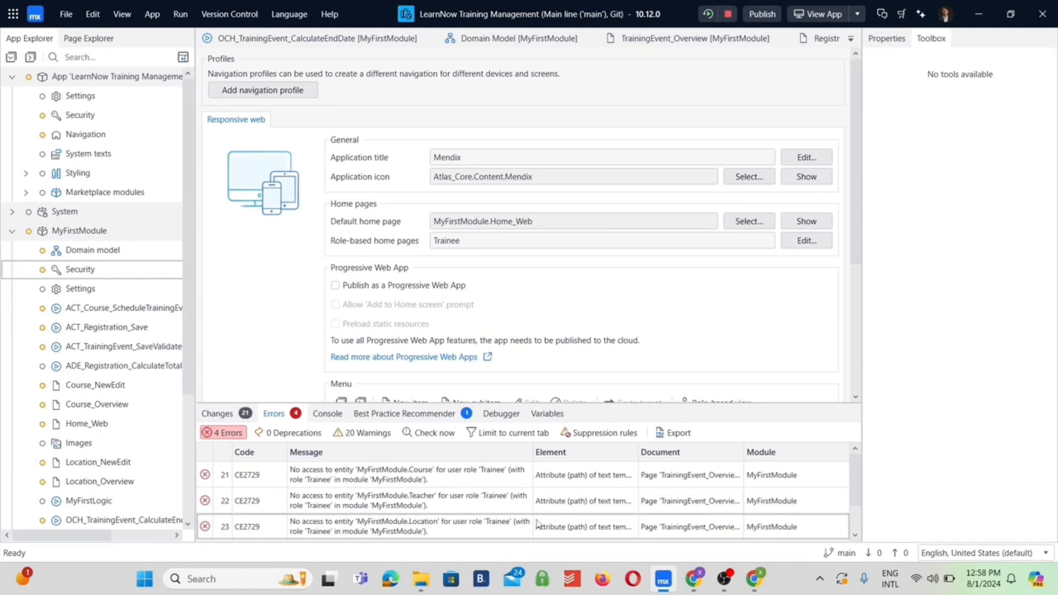
In MyFirstModule's security, add an access rule on the Course entity for the Trainee role with all members set to Read
{"action": "left_click", "coordinate": [73, 270]}
{"action": "double_click", "coordinate": [73, 270]}
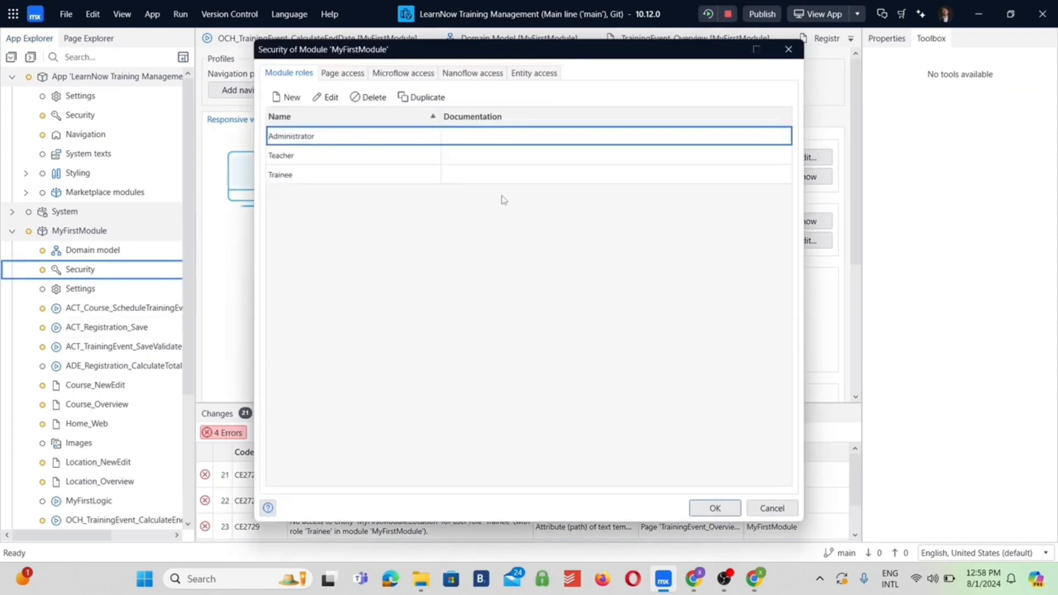
{"action": "left_click", "coordinate": [541, 73]}
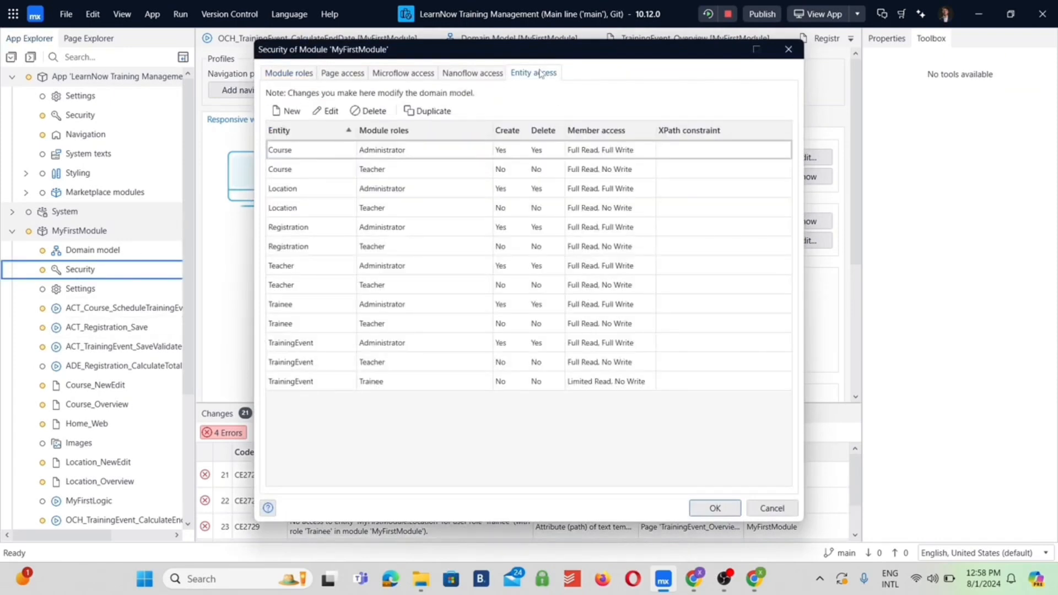
{"action": "left_click", "coordinate": [289, 112]}
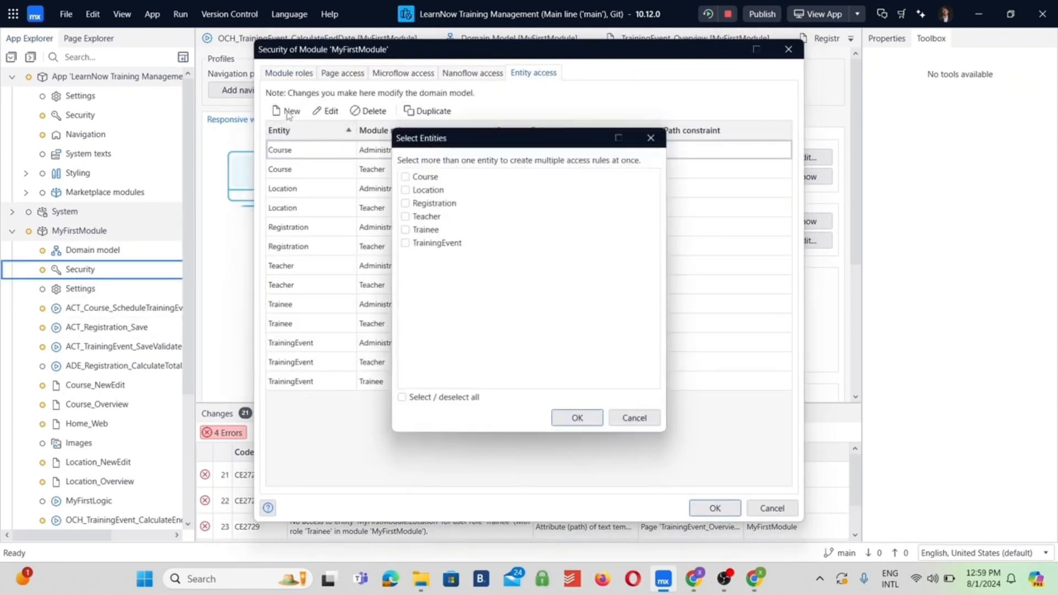
{"action": "left_click", "coordinate": [405, 177]}
{"action": "left_click", "coordinate": [576, 419]}
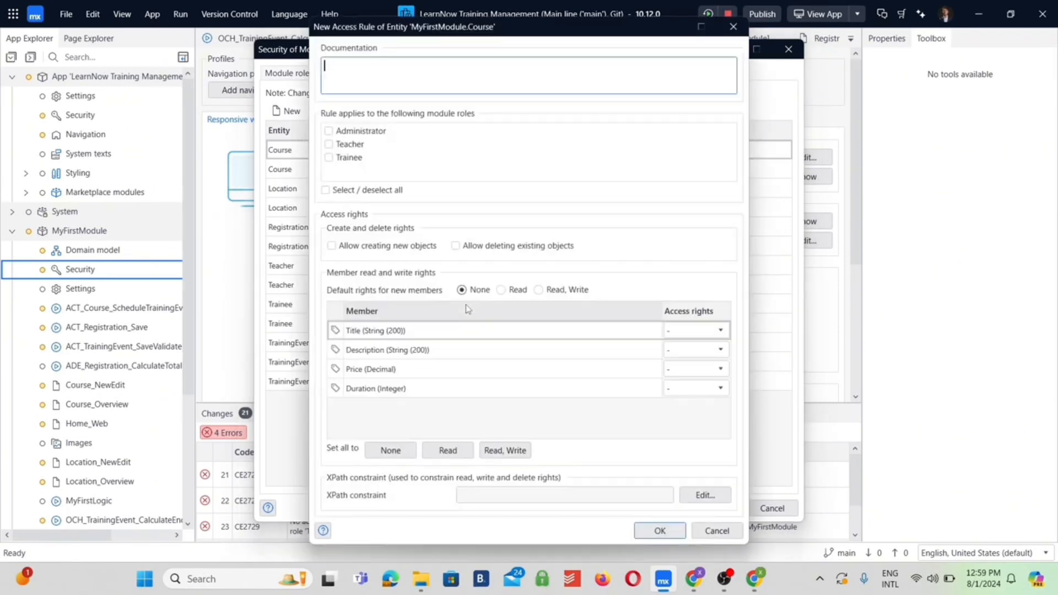
{"action": "left_click", "coordinate": [333, 159]}
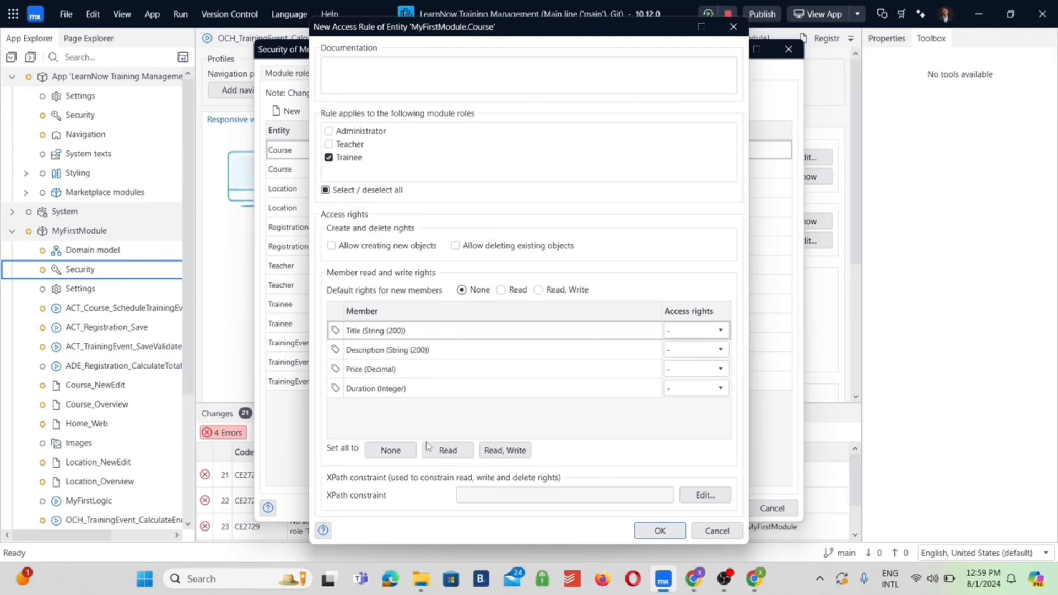
{"action": "left_click", "coordinate": [442, 453]}
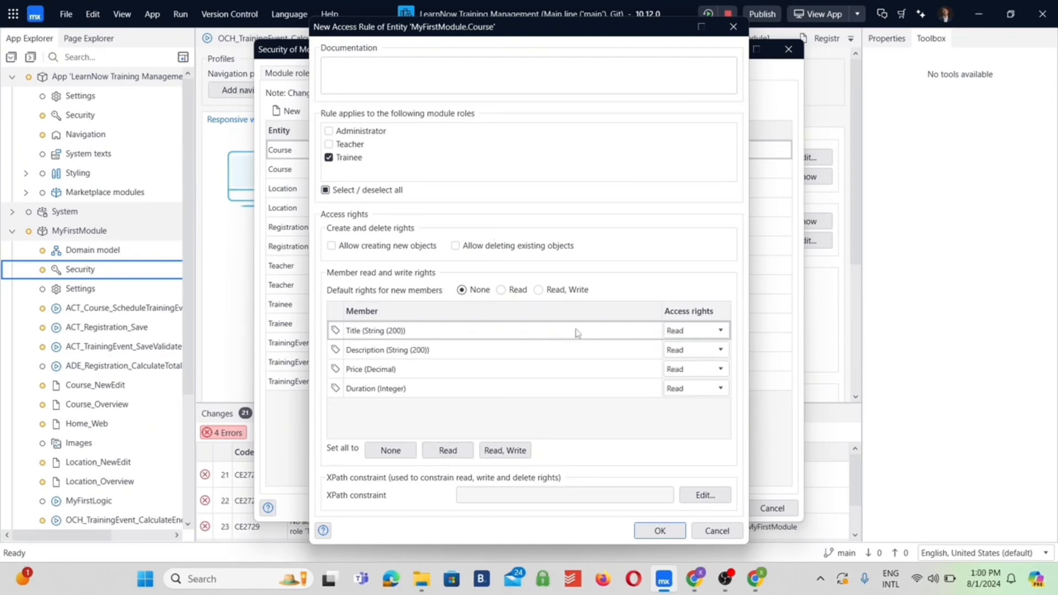
{"action": "left_click", "coordinate": [660, 531]}
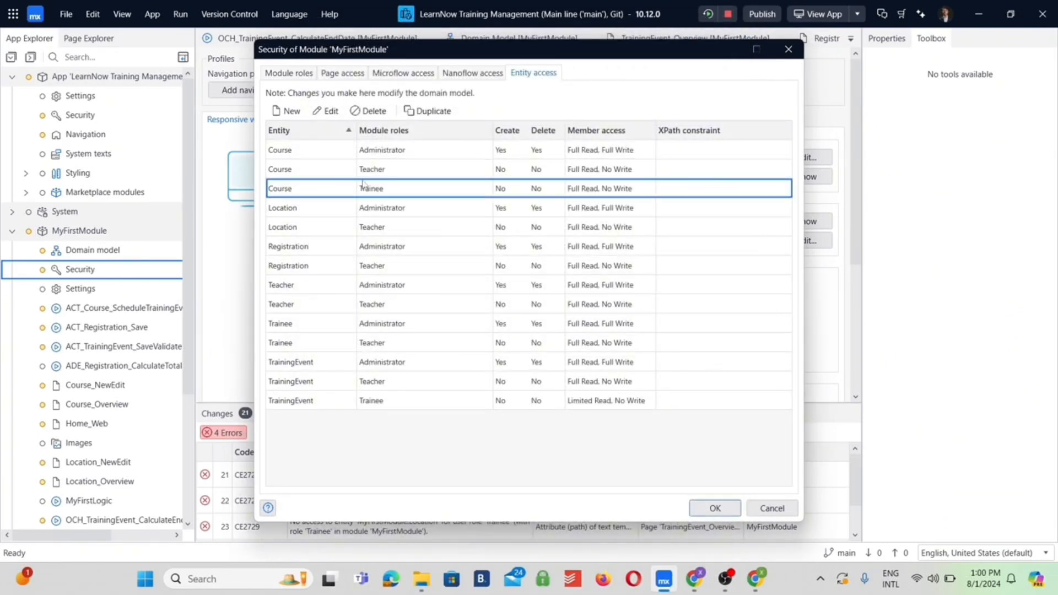
Edit the Course access rule for the Trainee role, removing access to the Description, Price and Duration members
{"action": "left_click", "coordinate": [291, 112]}
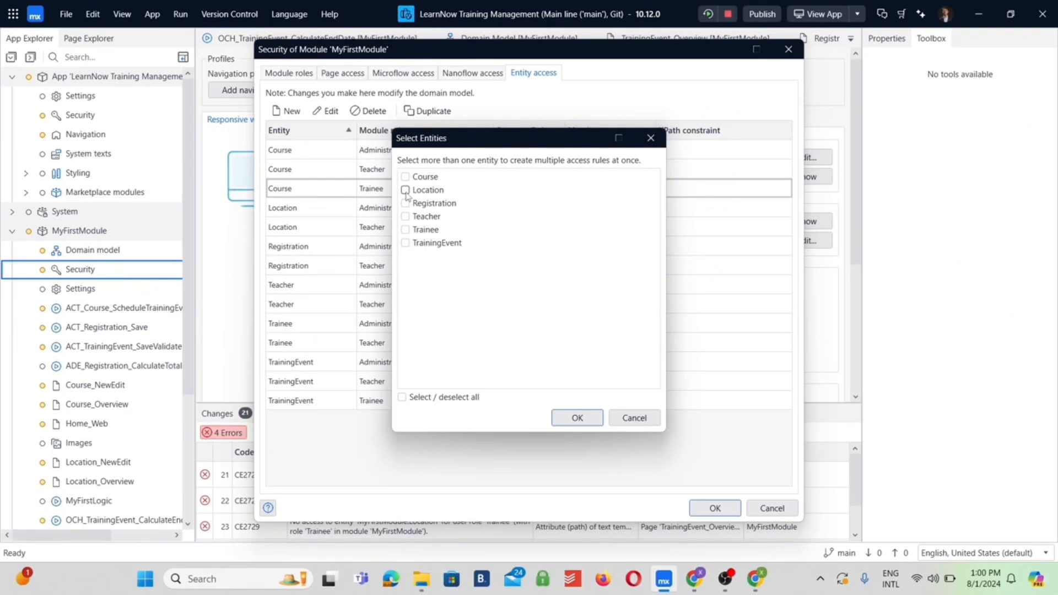
{"action": "left_click", "coordinate": [634, 418]}
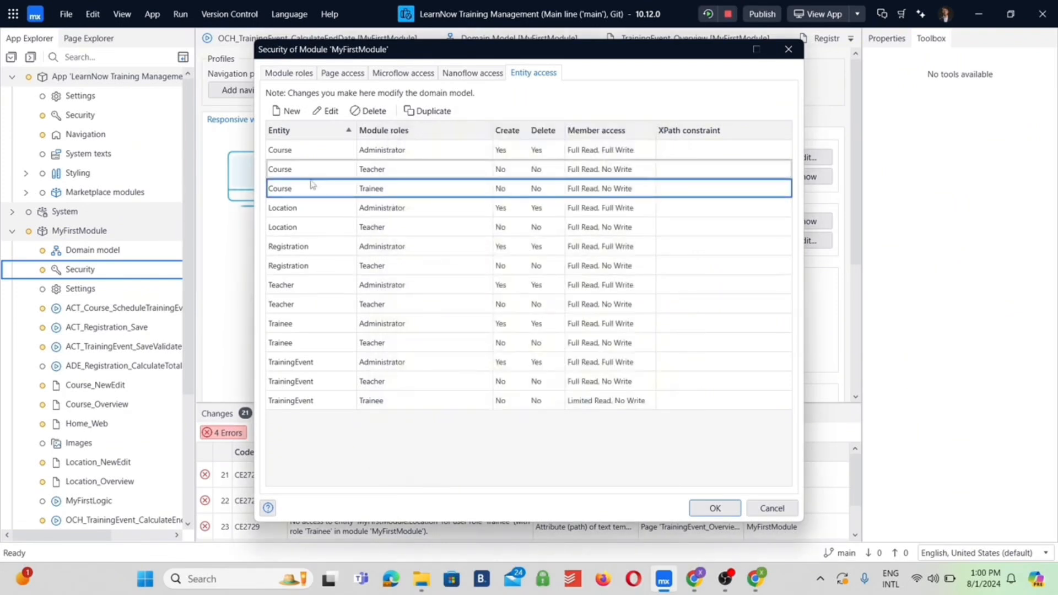
{"action": "double_click", "coordinate": [299, 188]}
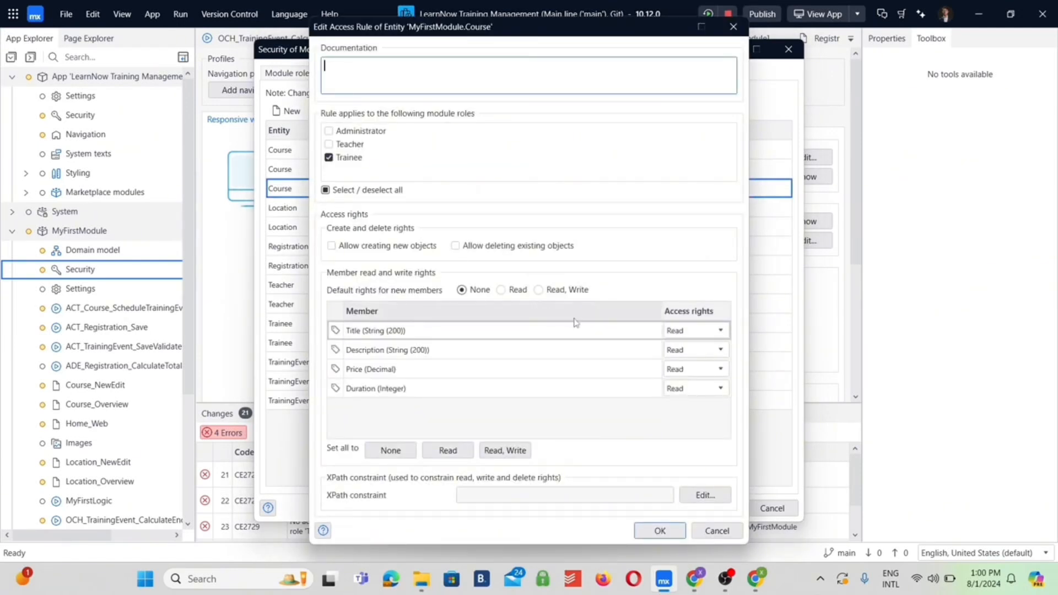
{"action": "left_click", "coordinate": [693, 350]}
{"action": "left_click", "coordinate": [693, 365]}
{"action": "left_click", "coordinate": [694, 369]}
{"action": "left_click", "coordinate": [686, 386]}
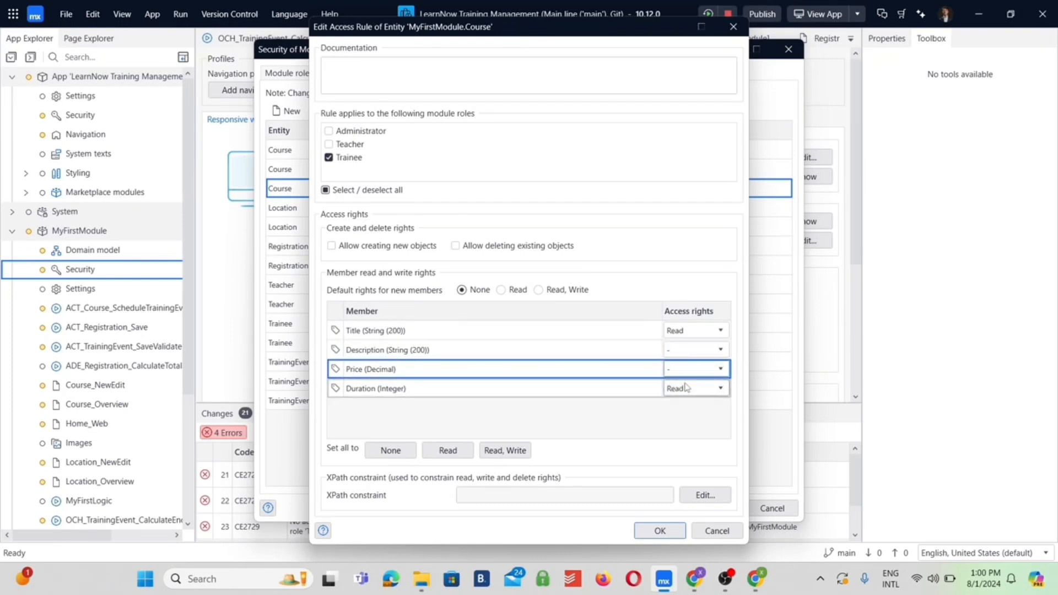
{"action": "left_click", "coordinate": [686, 386]}
{"action": "left_click", "coordinate": [683, 405]}
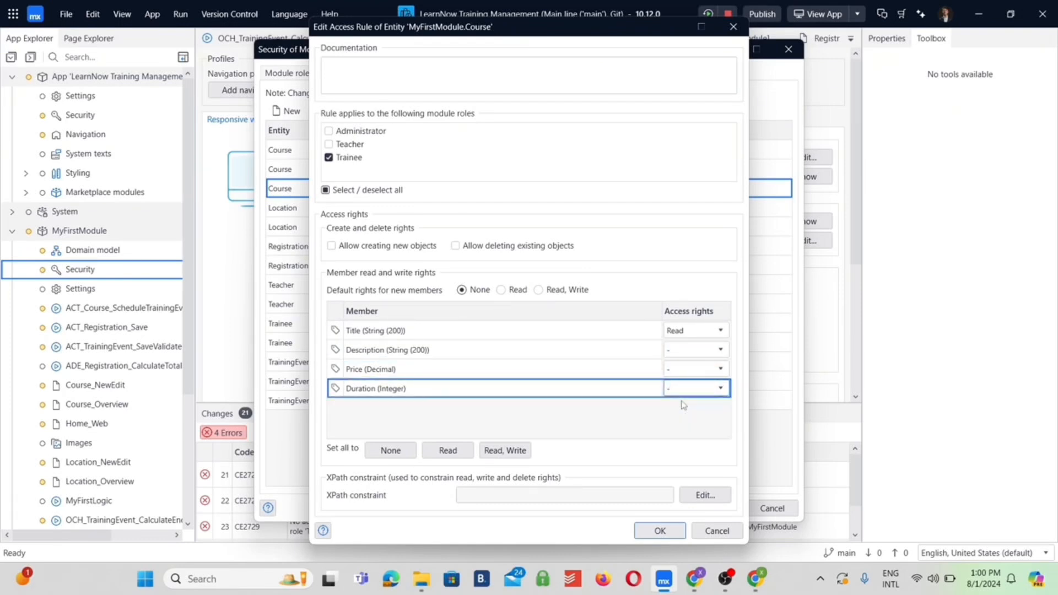
{"action": "left_click", "coordinate": [699, 331]}
{"action": "left_click", "coordinate": [699, 331]}
{"action": "left_click", "coordinate": [691, 347]}
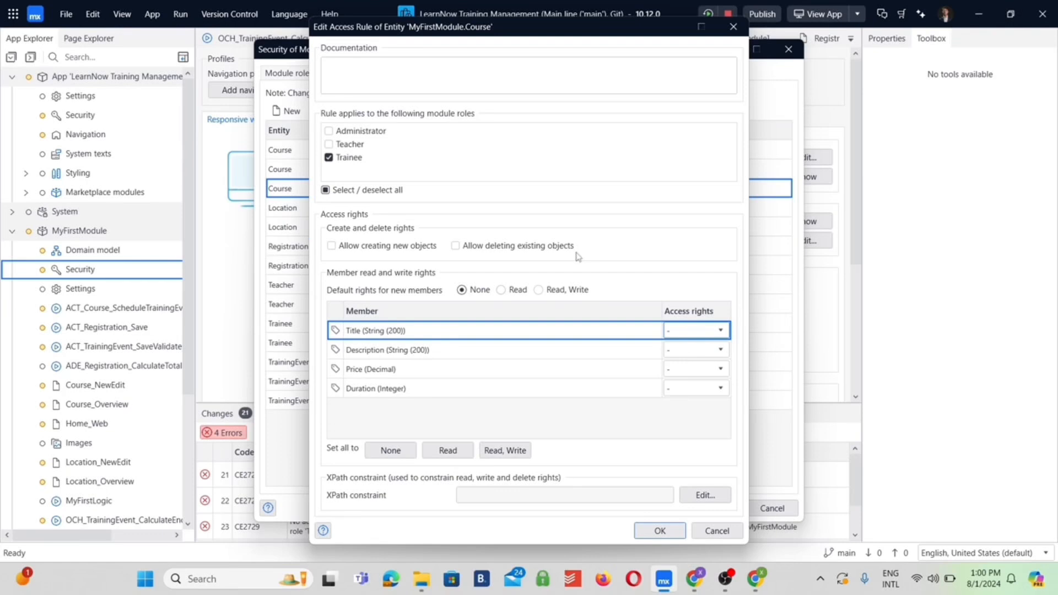
Set the Title member to Read in the Trainee role's Course access rule and save the rule
{"action": "left_click", "coordinate": [687, 333]}
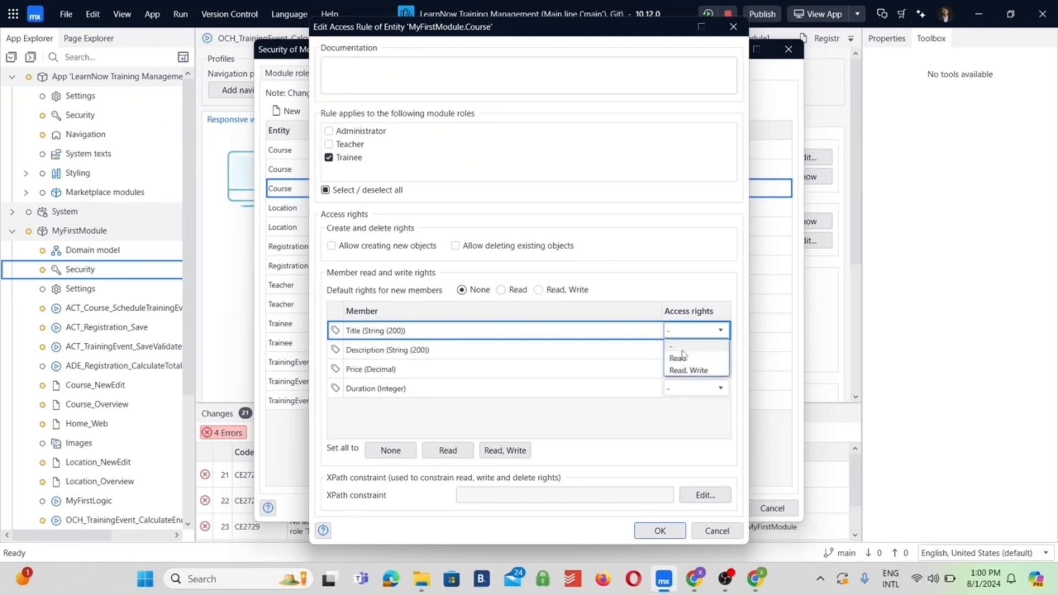
{"action": "left_click", "coordinate": [680, 359]}
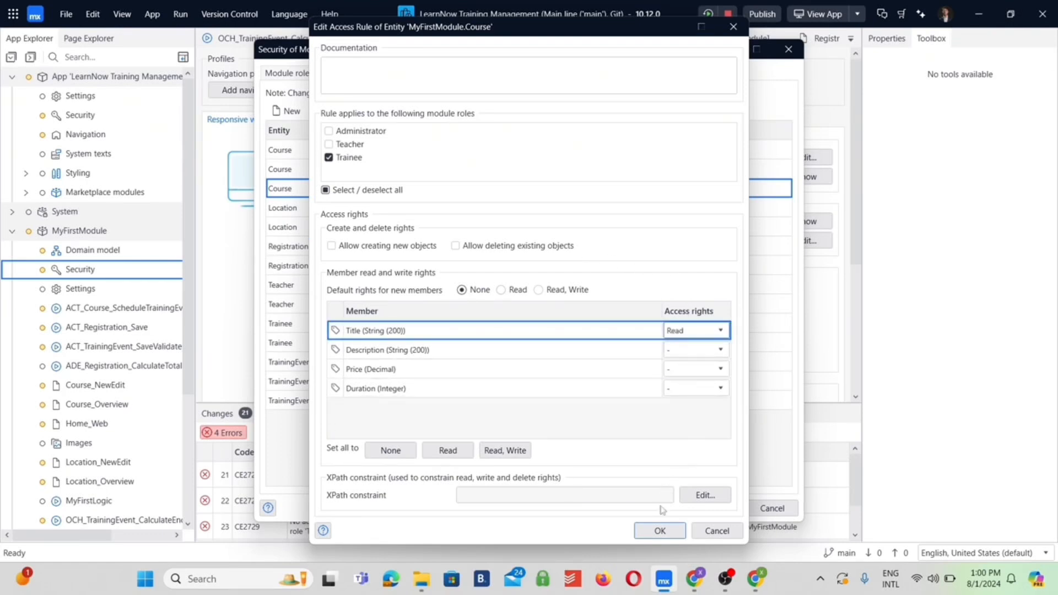
{"action": "left_click", "coordinate": [661, 530]}
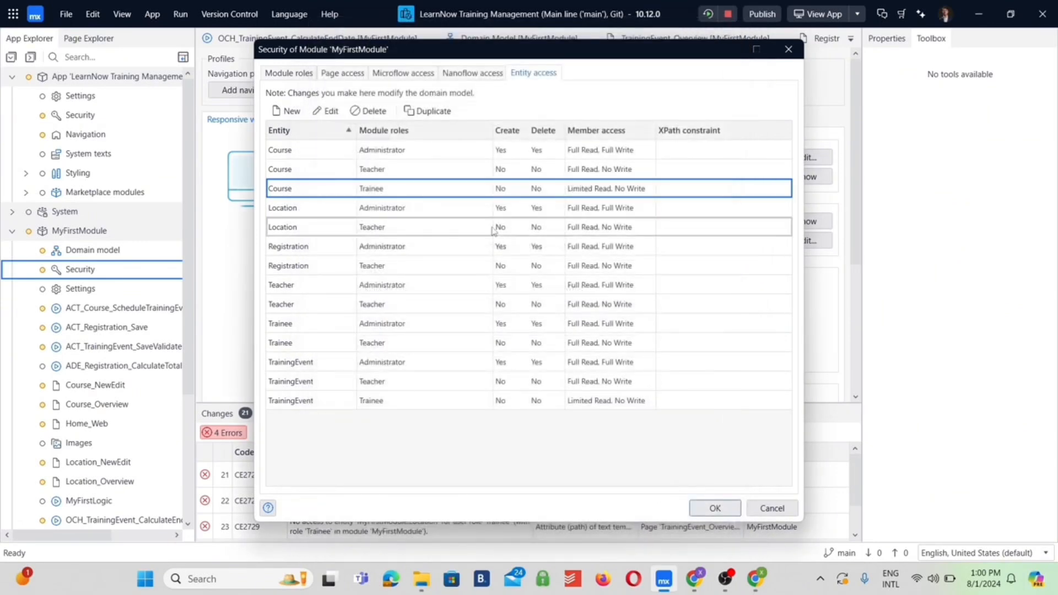
Add an access rule on the Location entity for the Trainee role with Read on the Address member only
{"action": "left_click", "coordinate": [287, 111]}
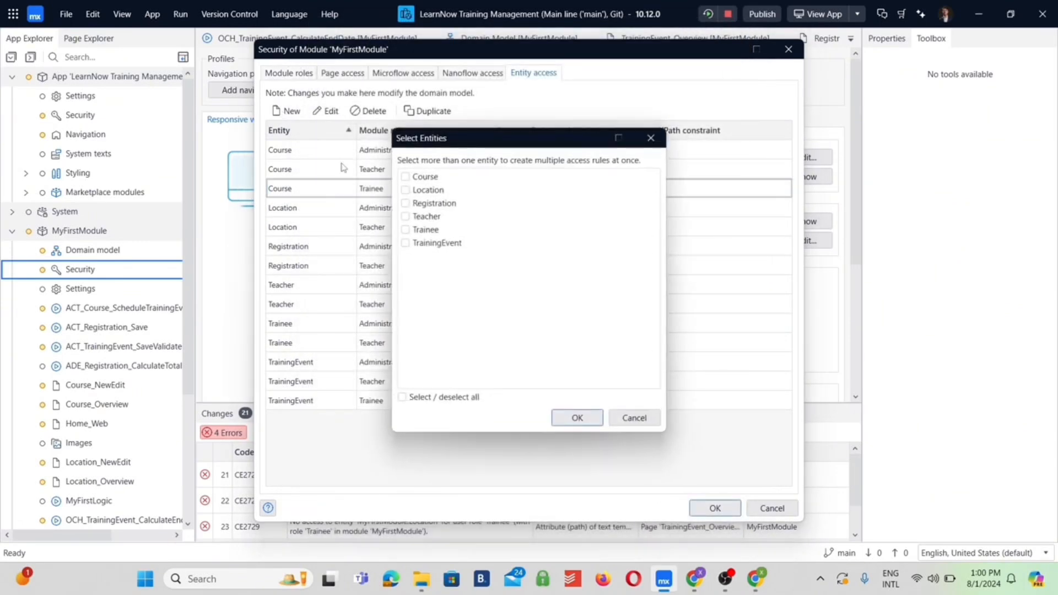
{"action": "left_click", "coordinate": [406, 190]}
{"action": "left_click", "coordinate": [575, 418]}
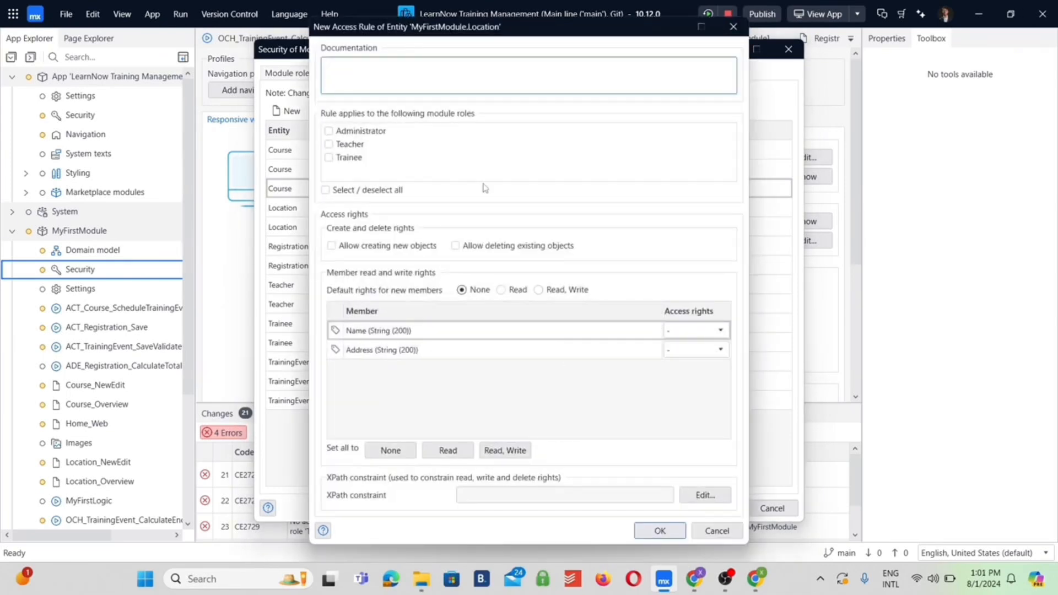
{"action": "left_click", "coordinate": [328, 157]}
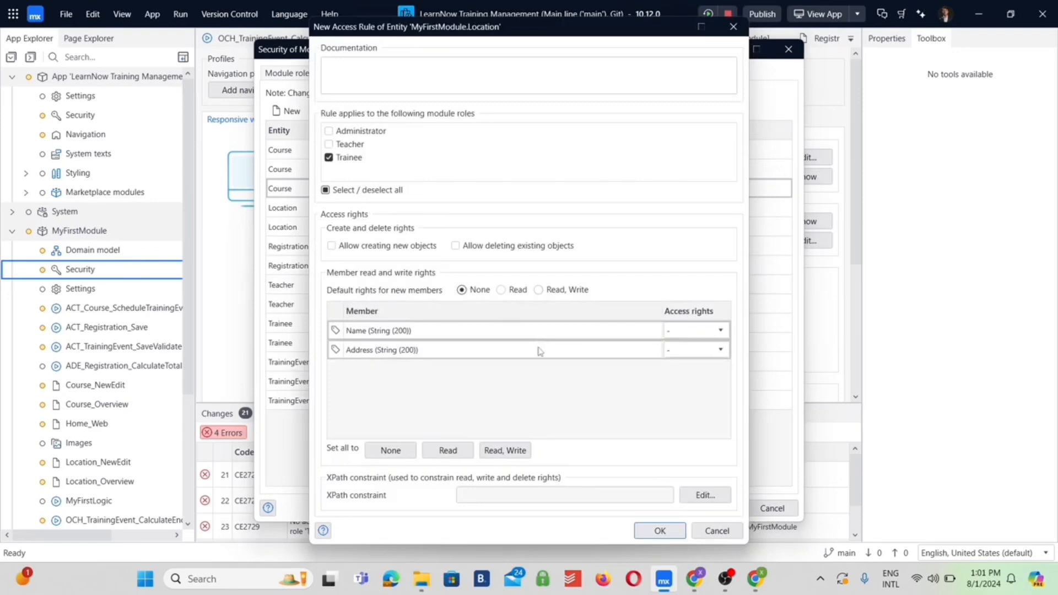
{"action": "left_click", "coordinate": [699, 350]}
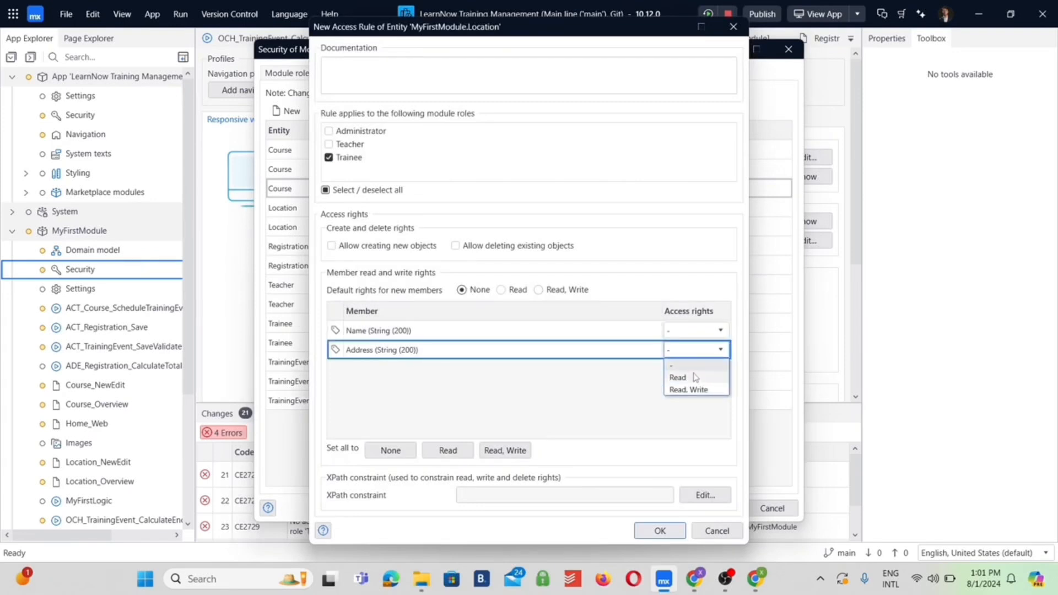
{"action": "left_click", "coordinate": [696, 378]}
{"action": "left_click", "coordinate": [660, 531]}
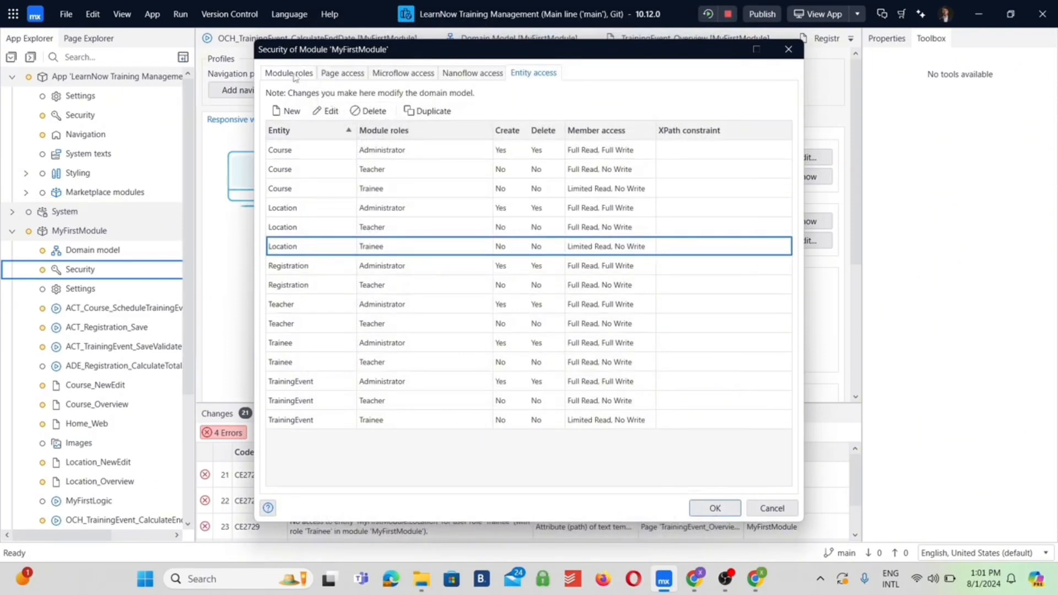
Add an access rule on the Teacher entity for the Trainee role with Read on Name only, and save the module security
{"action": "left_click", "coordinate": [289, 110]}
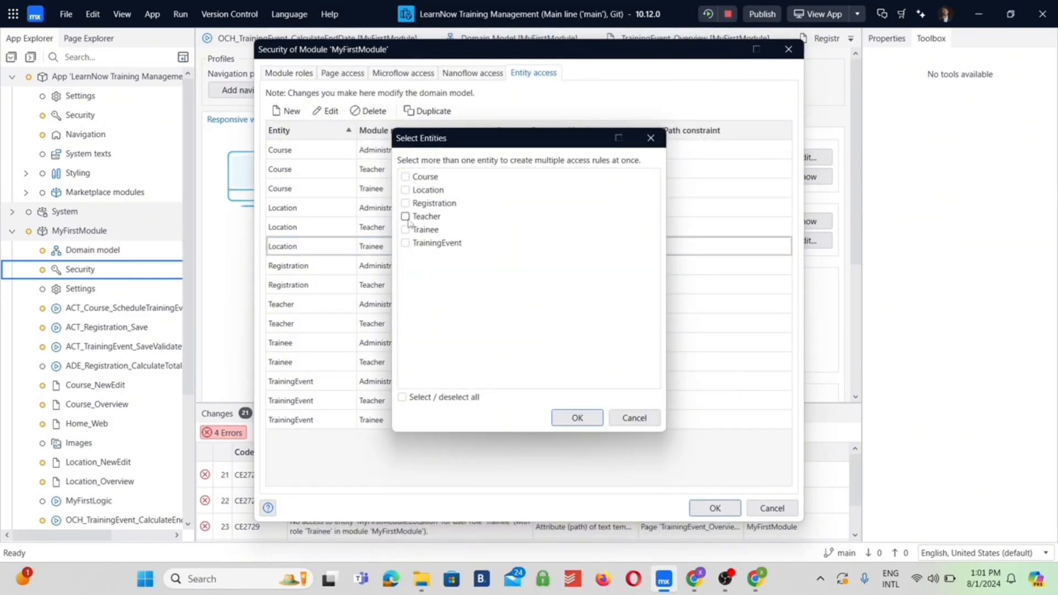
{"action": "left_click", "coordinate": [406, 216]}
{"action": "left_click", "coordinate": [577, 417]}
{"action": "left_click", "coordinate": [329, 158]}
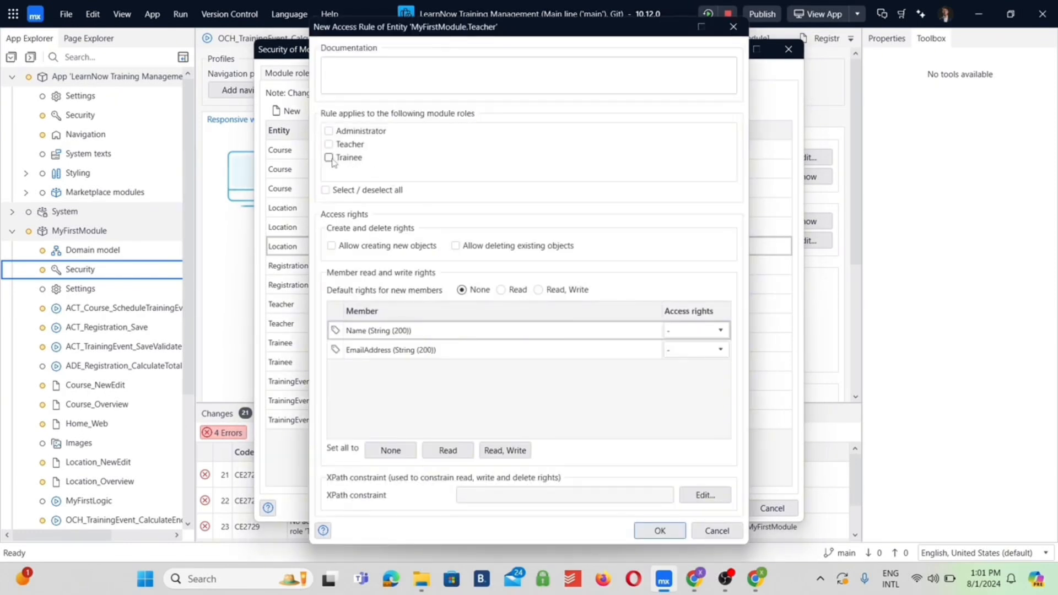
{"action": "left_click", "coordinate": [715, 331]}
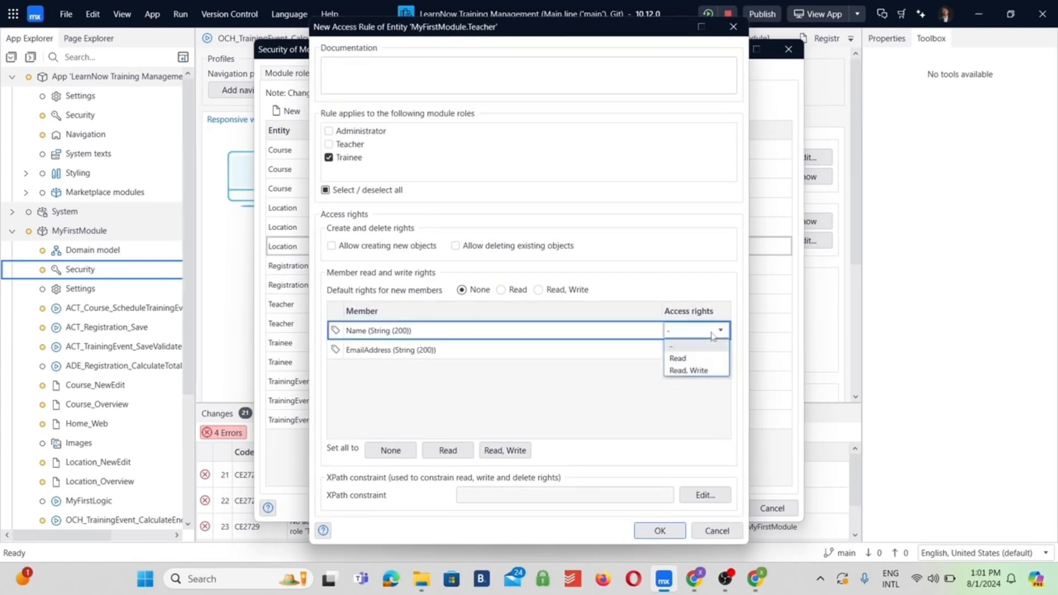
{"action": "left_click", "coordinate": [696, 357]}
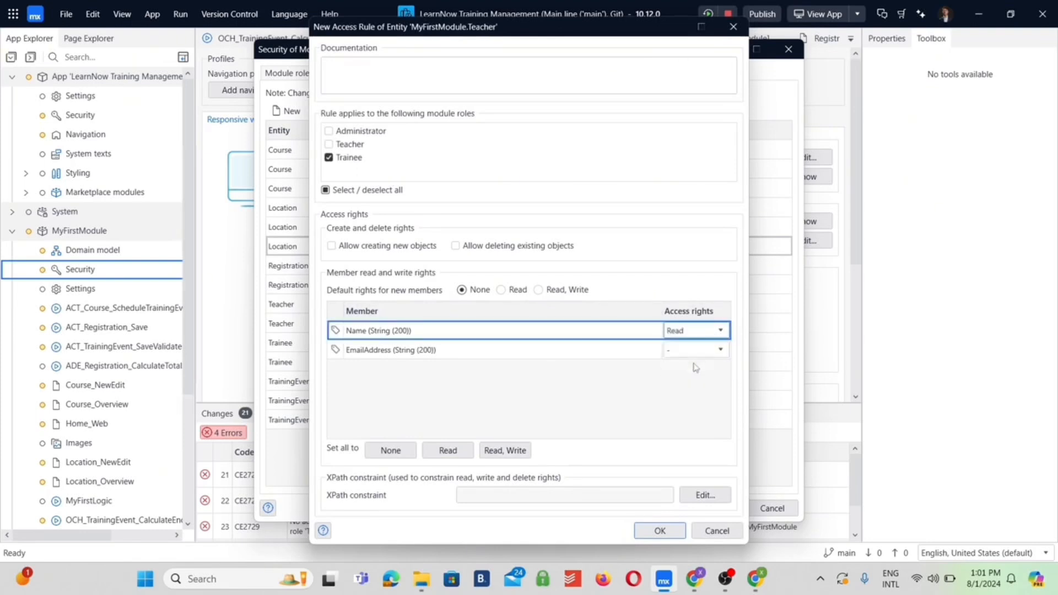
{"action": "left_click", "coordinate": [665, 530]}
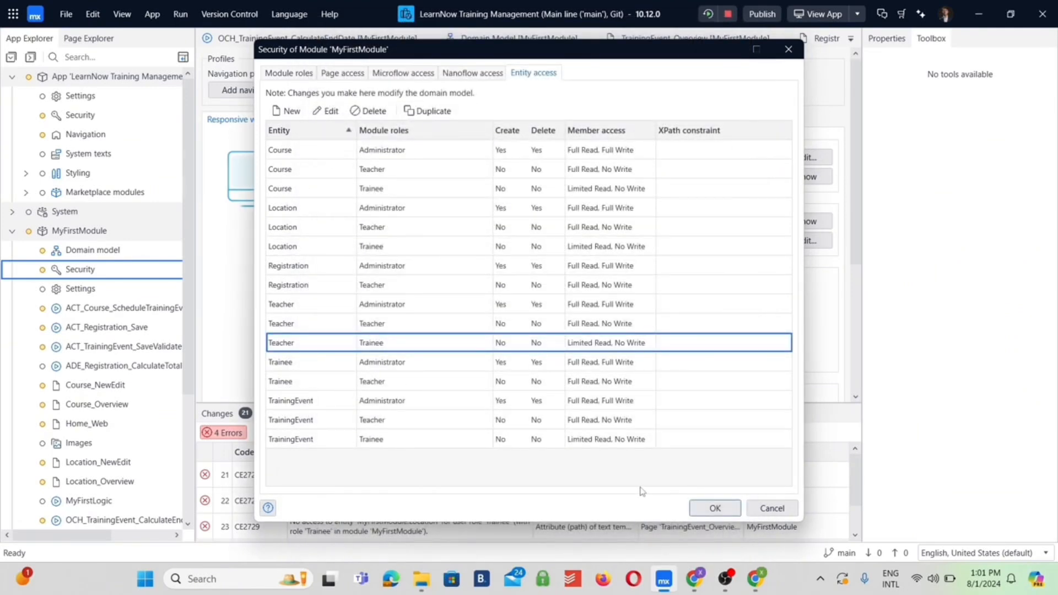
{"action": "left_click", "coordinate": [715, 507]}
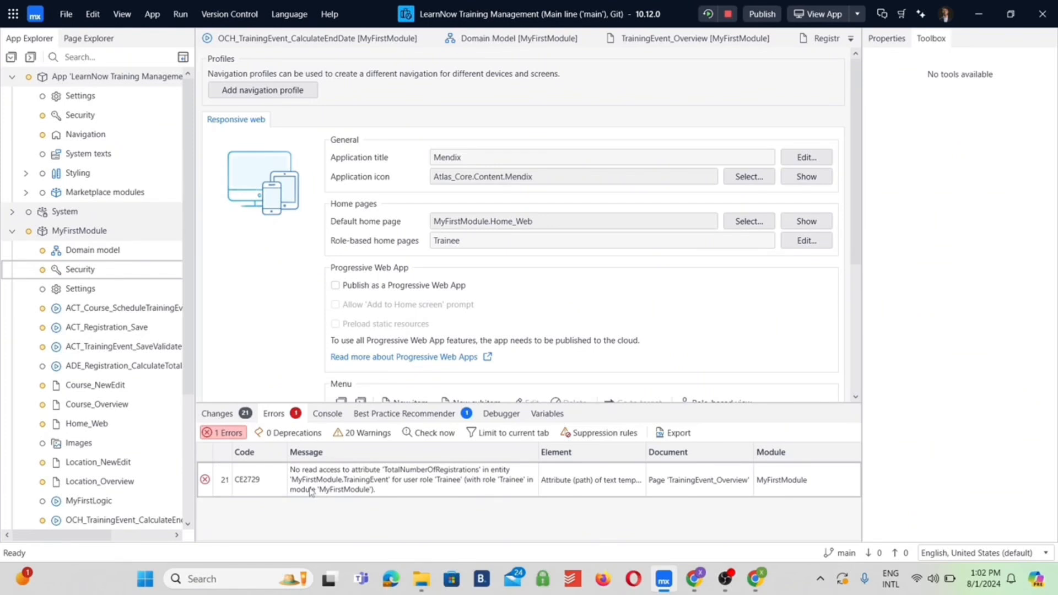
On the TrainingEvent_Overview page, restrict the number-of-registrations text's visibility to the Administrator and Teacher roles, hiding it from Trainee
{"action": "double_click", "coordinate": [254, 485]}
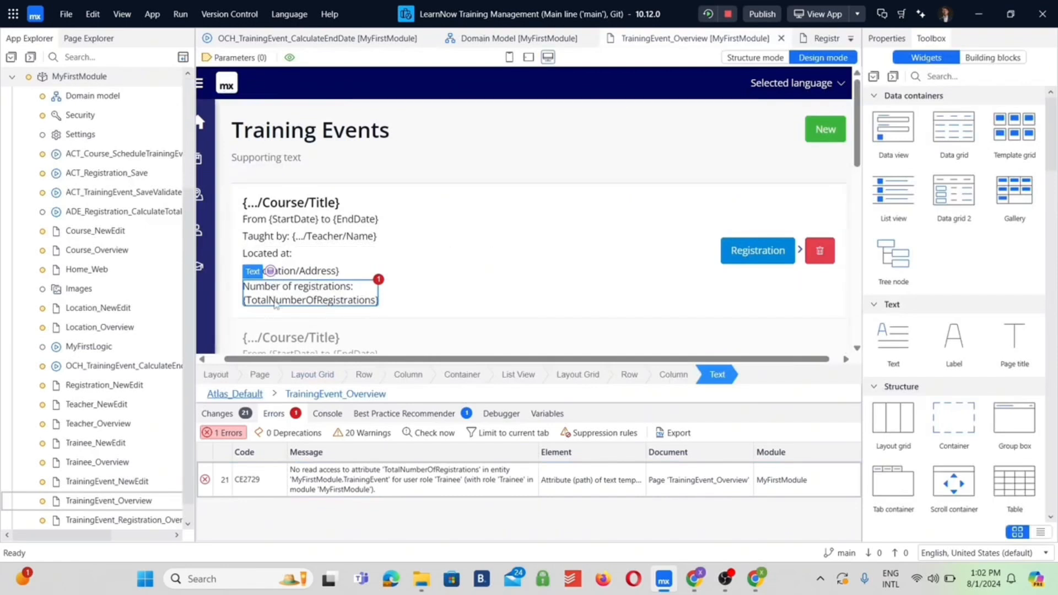
{"action": "right_click", "coordinate": [315, 298]}
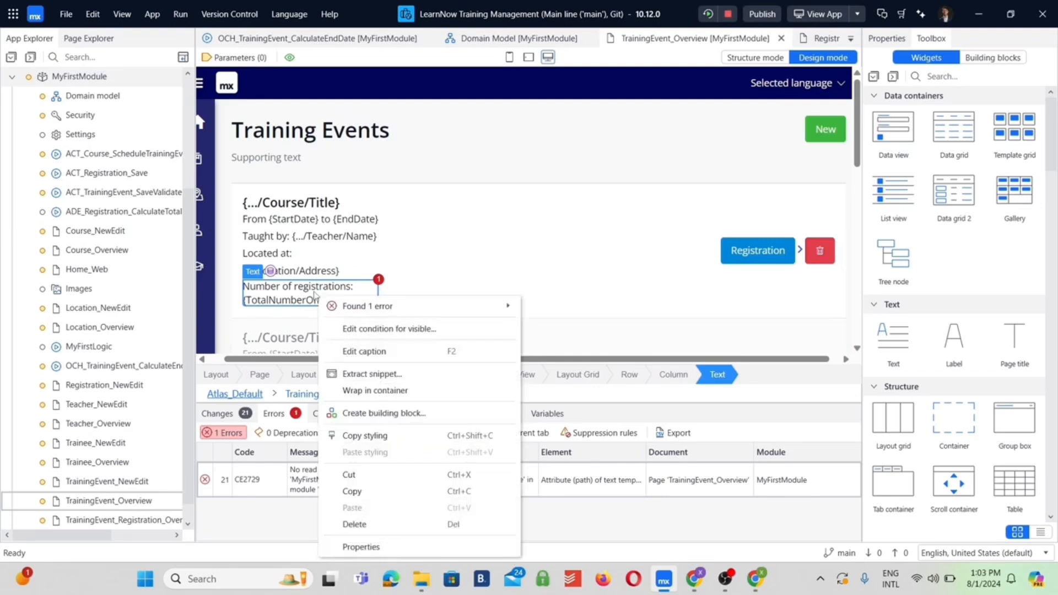
{"action": "left_click", "coordinate": [358, 329]}
{"action": "left_click", "coordinate": [325, 311]}
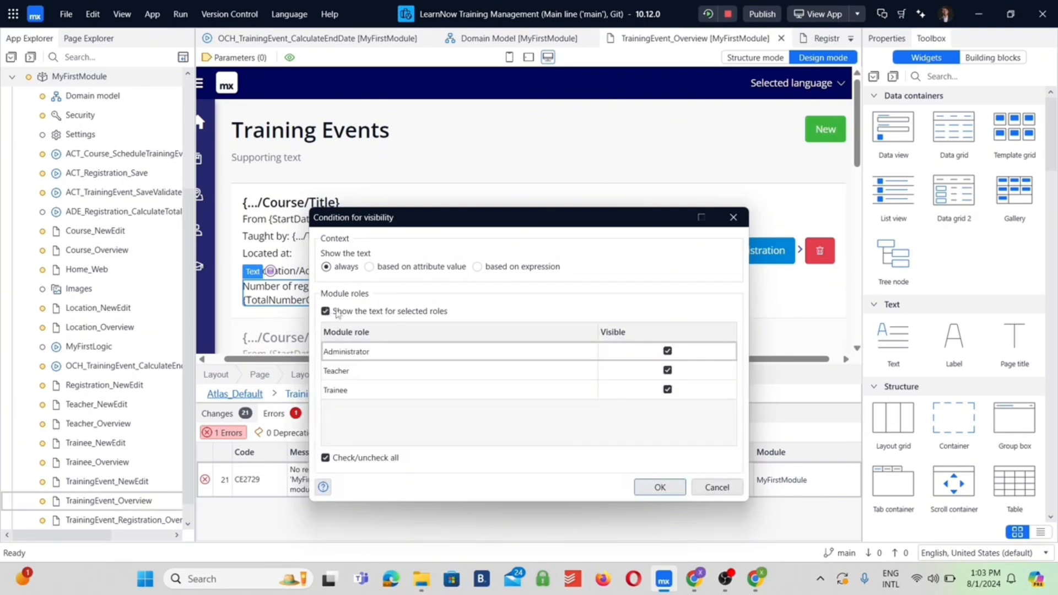
{"action": "left_click", "coordinate": [668, 392]}
{"action": "left_click", "coordinate": [668, 391]}
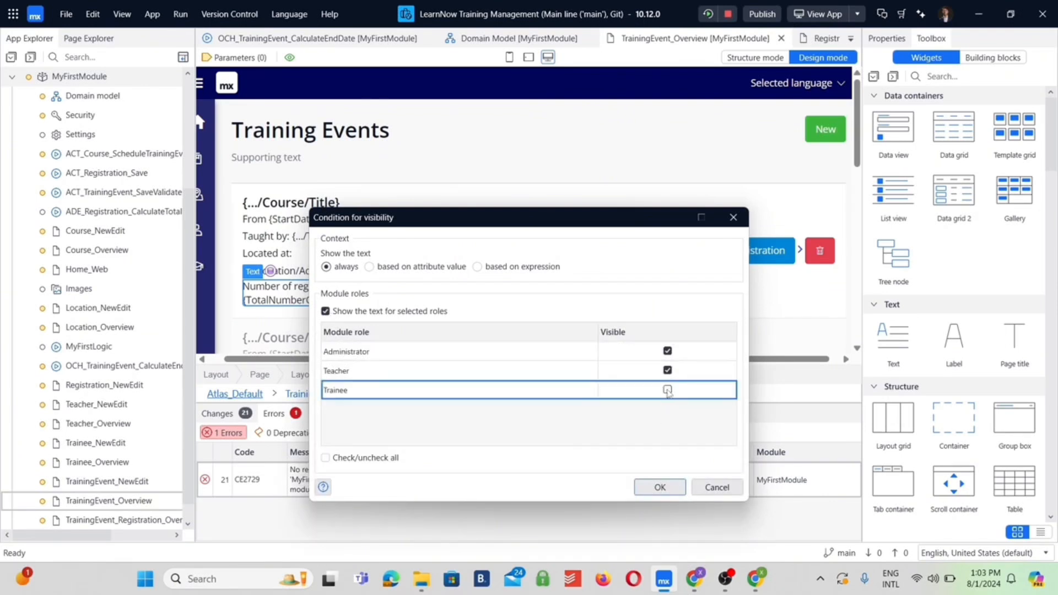
{"action": "left_click", "coordinate": [670, 488]}
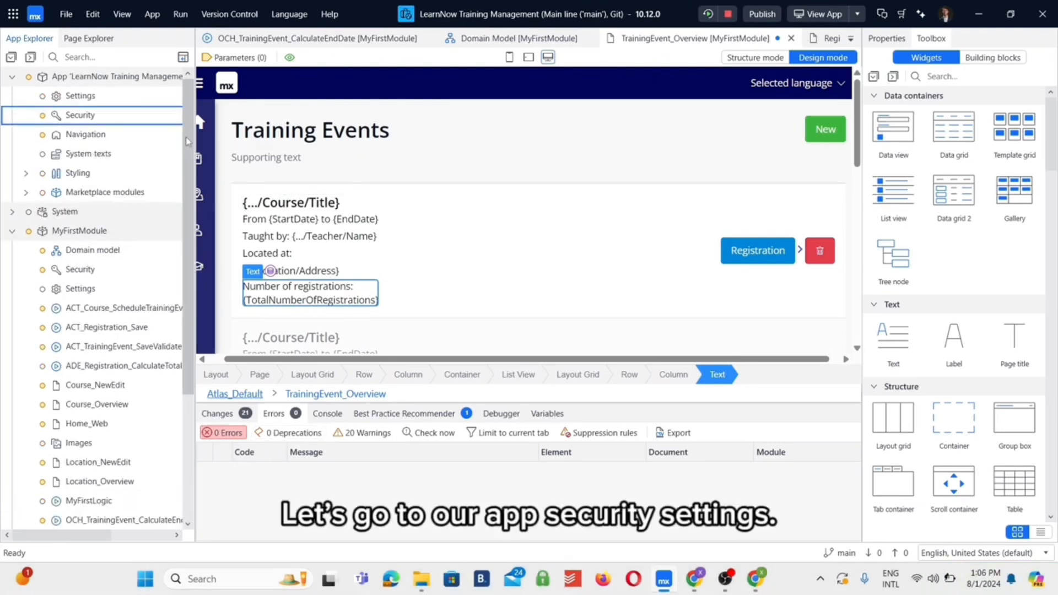
Open the app-level security settings and review the default administrator's login settings
{"action": "double_click", "coordinate": [75, 114]}
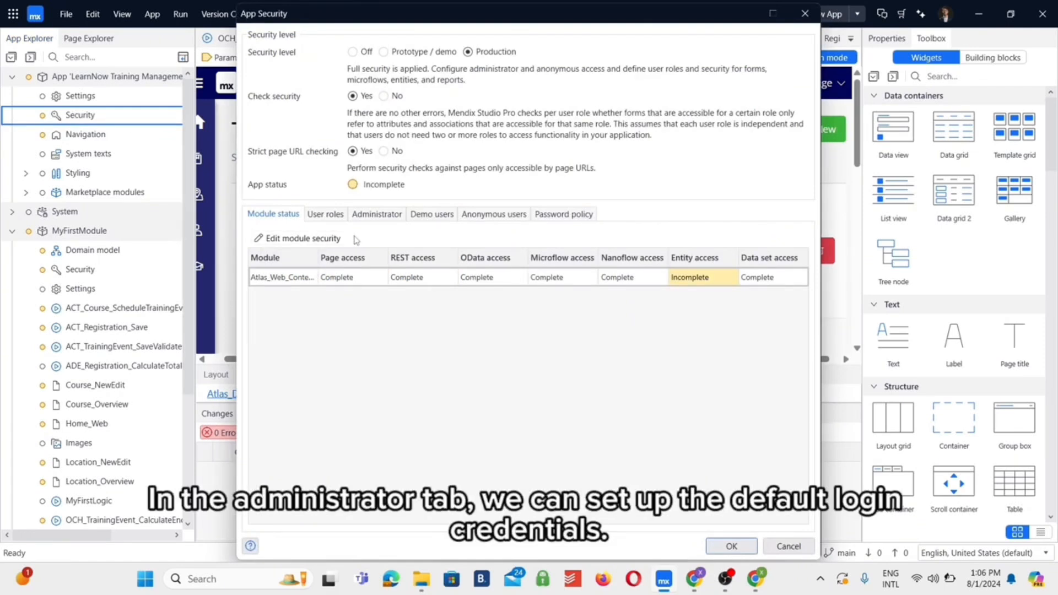
{"action": "left_click", "coordinate": [379, 218]}
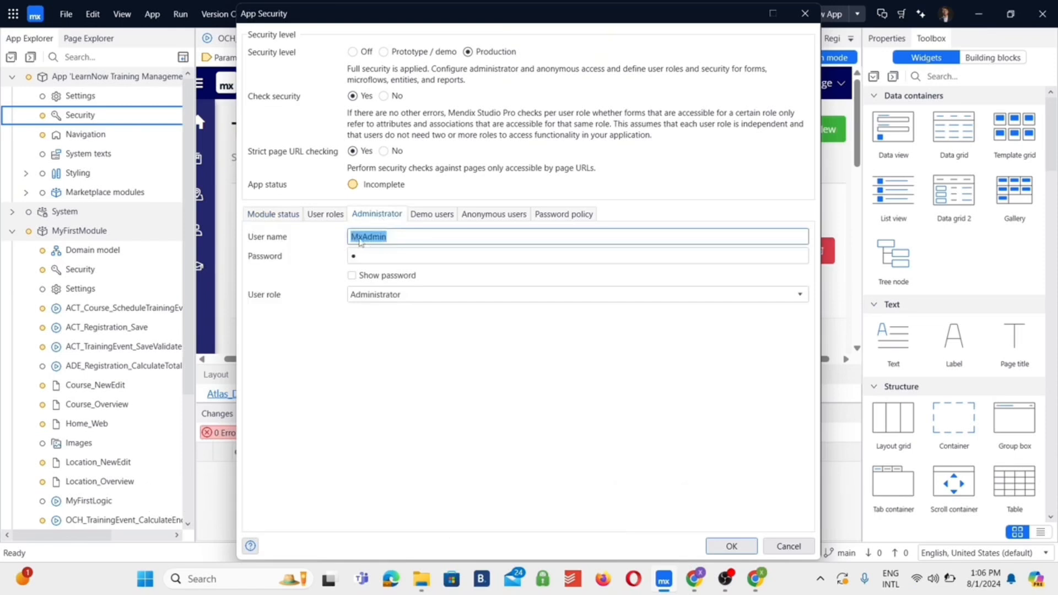
{"action": "left_click", "coordinate": [351, 275]}
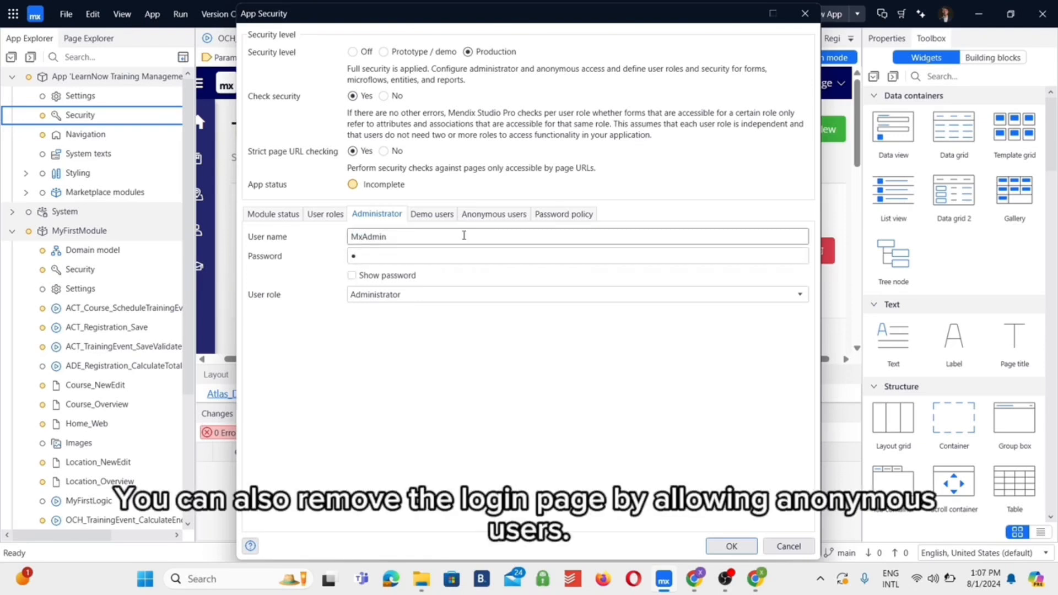
Try allowing anonymous users and view the roles offered for them, and set anonymous access back to No
{"action": "left_click", "coordinate": [494, 219]}
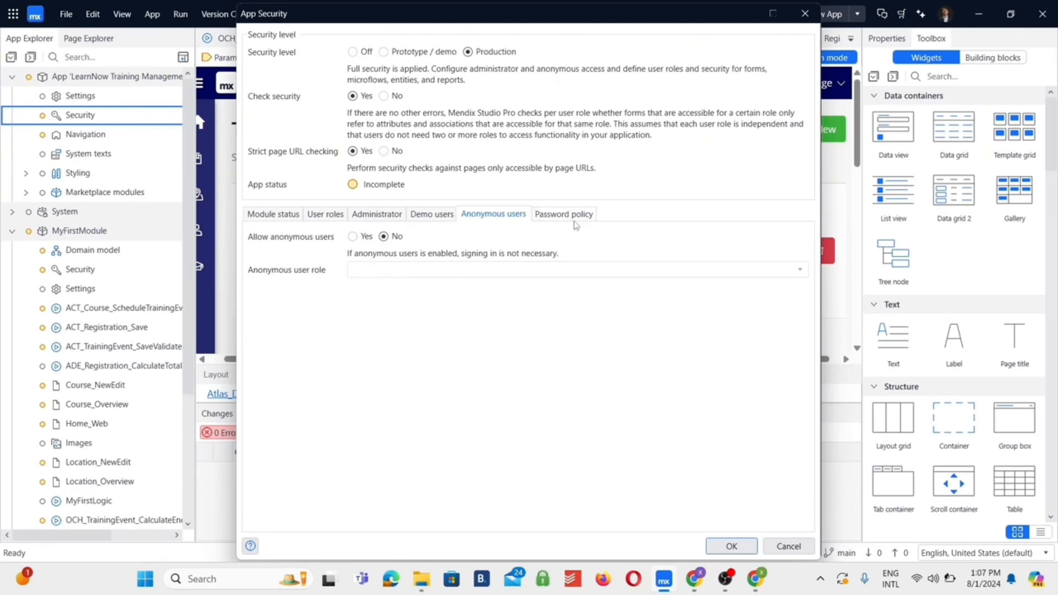
{"action": "left_click", "coordinate": [352, 236]}
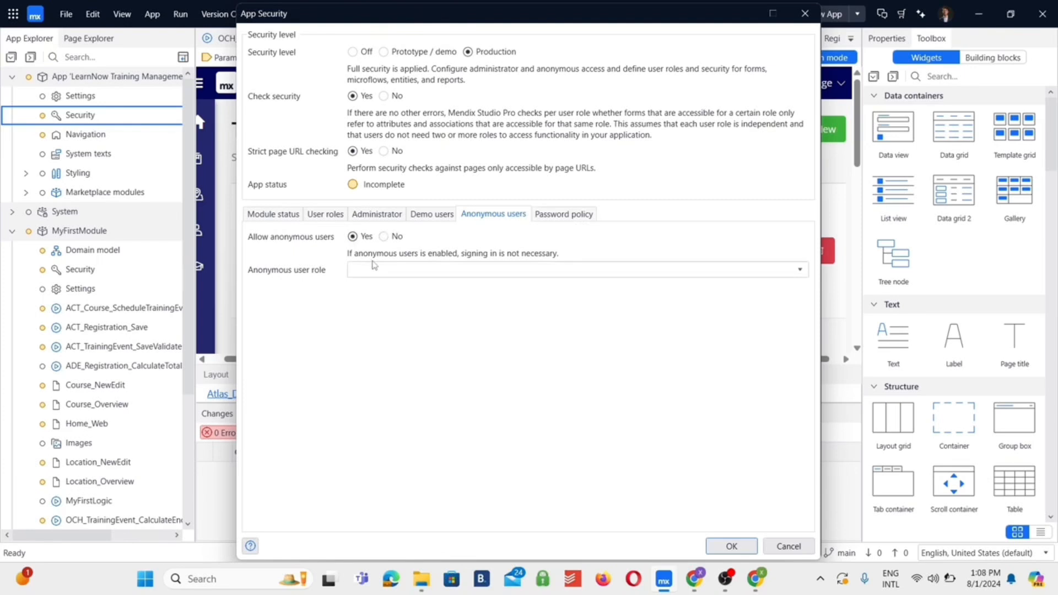
{"action": "left_click", "coordinate": [374, 270]}
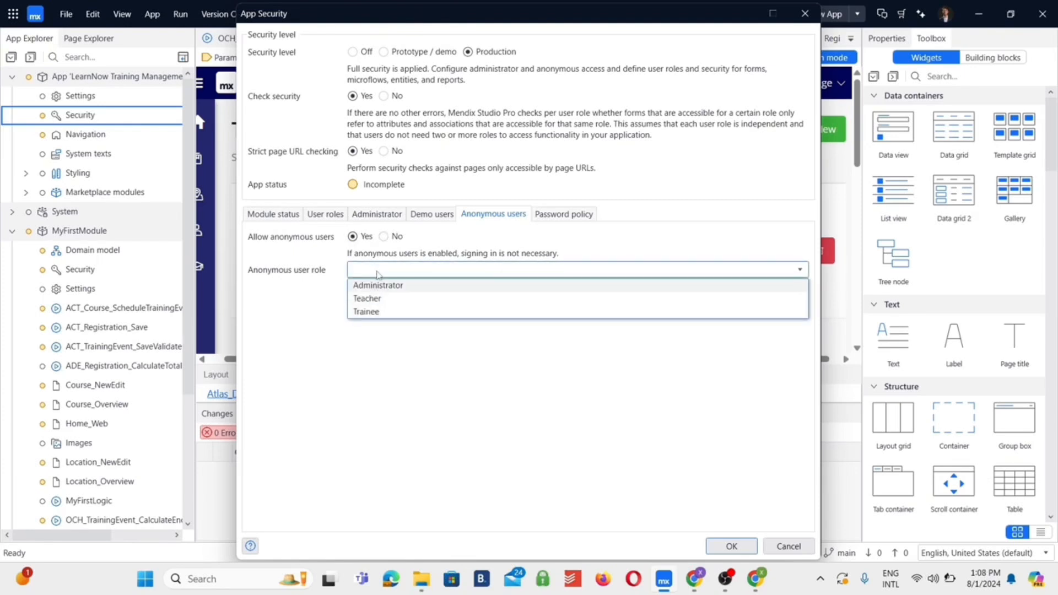
{"action": "left_click", "coordinate": [378, 274]}
{"action": "left_click", "coordinate": [383, 236]}
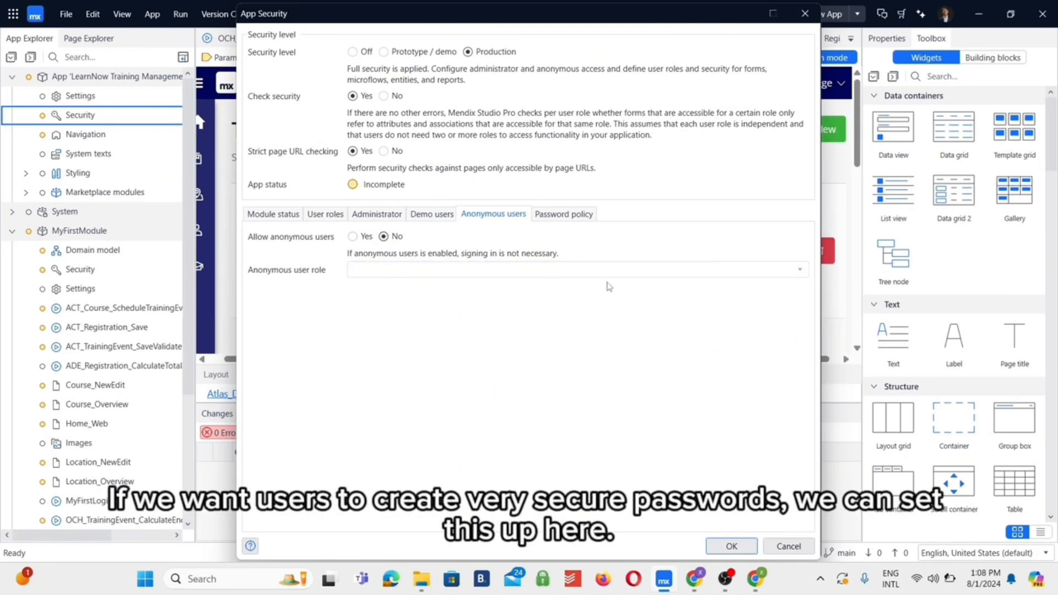
Review the password policy requirements and confirm the app security settings
{"action": "left_click", "coordinate": [572, 217]}
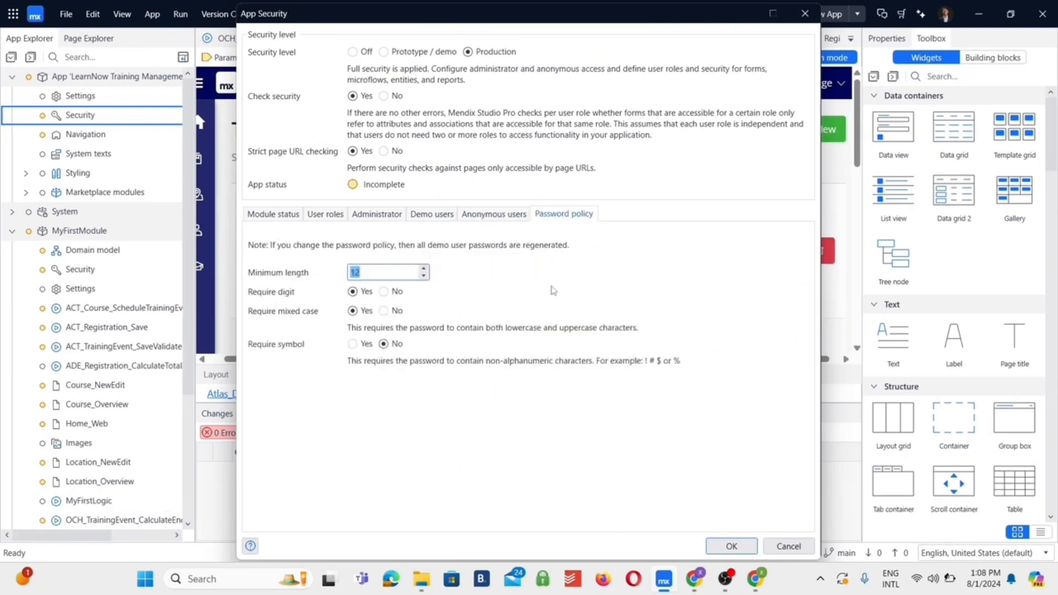
{"action": "left_click", "coordinate": [739, 549]}
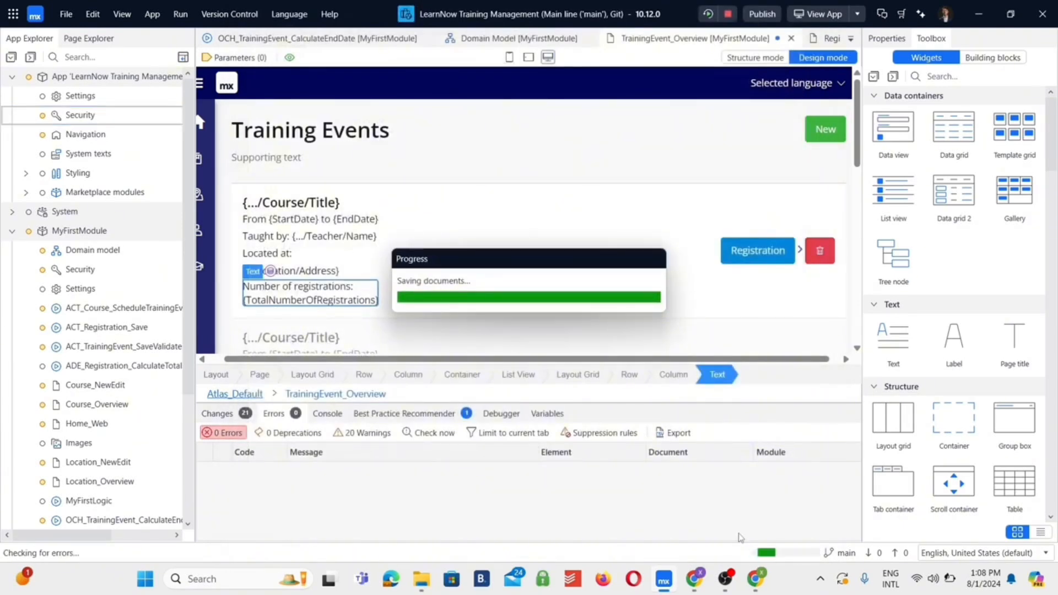